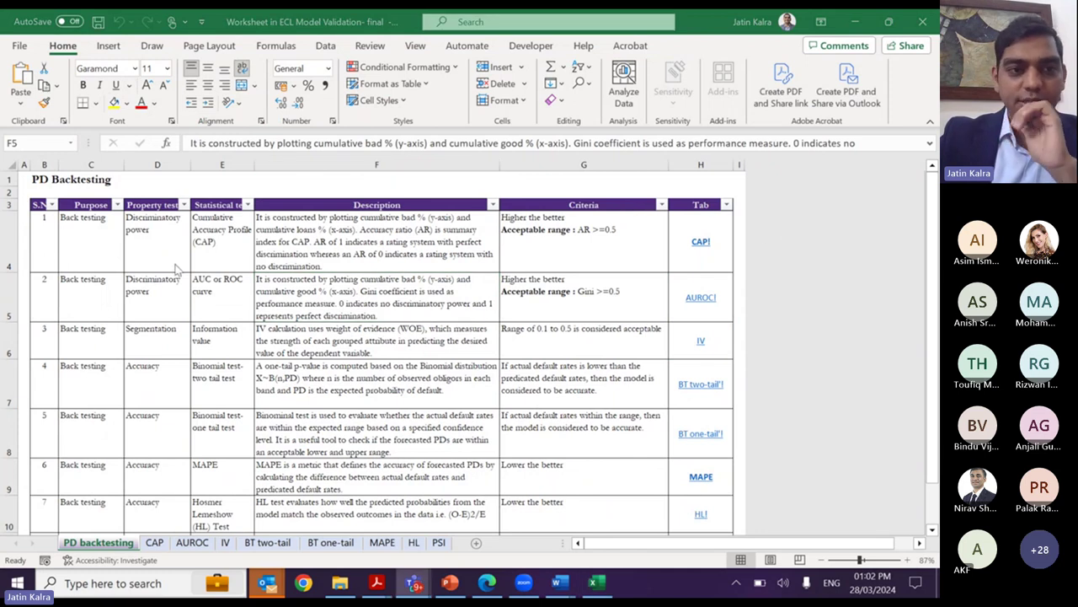
- Examine the Purpose column down to the last test, and the header row of the PD backtesting table
key(Left)
key(Left)
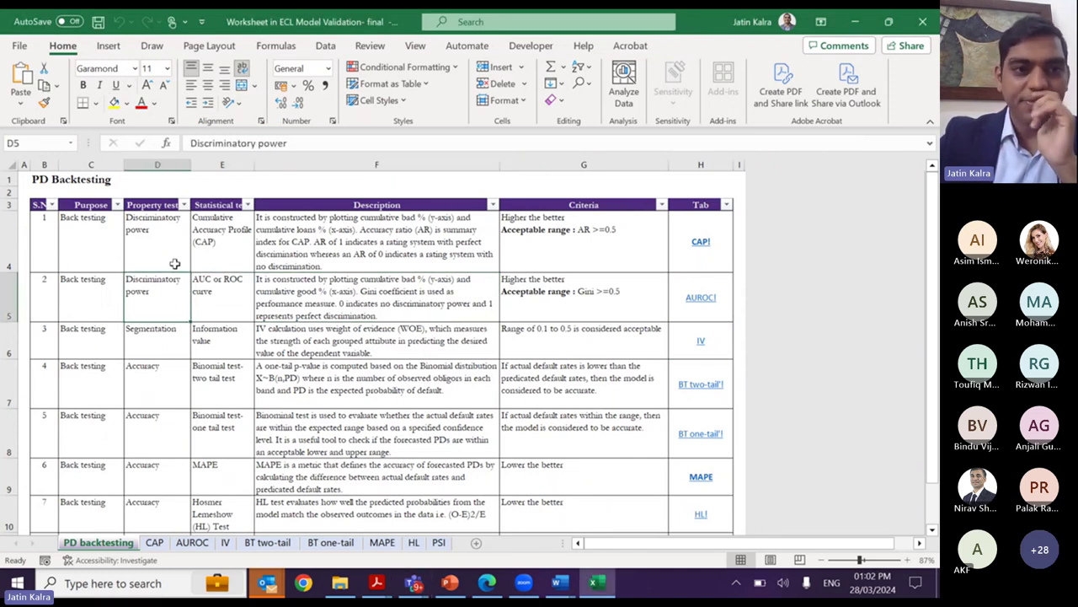
key(Down)
key(ctrl+Down)
key(Left)
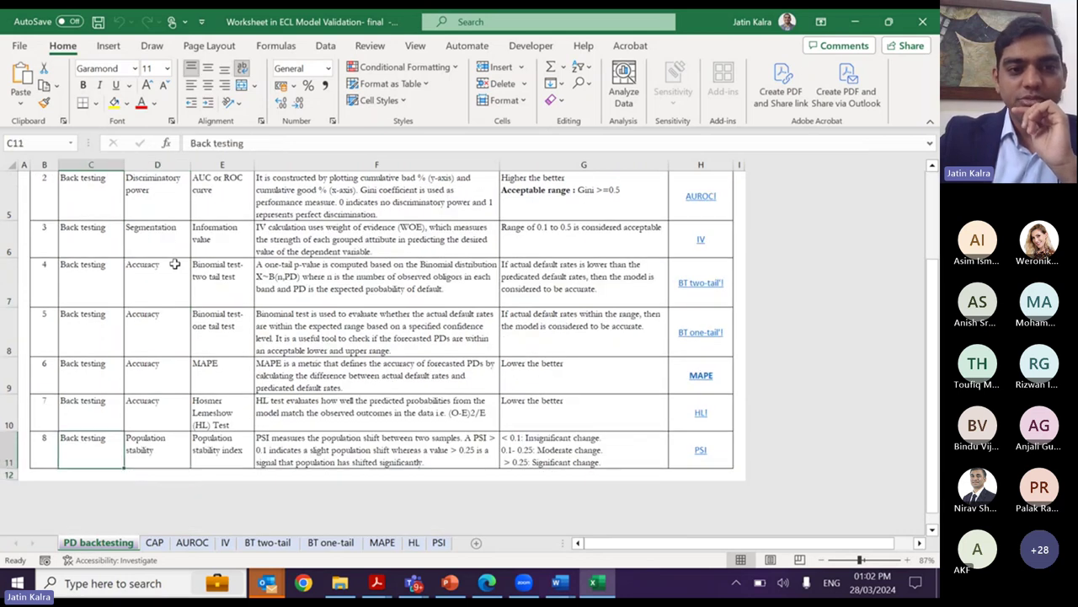
key(ctrl+Up)
key(ctrl+Up)
key(Down)
key(Down)
key(Right)
key(Right)
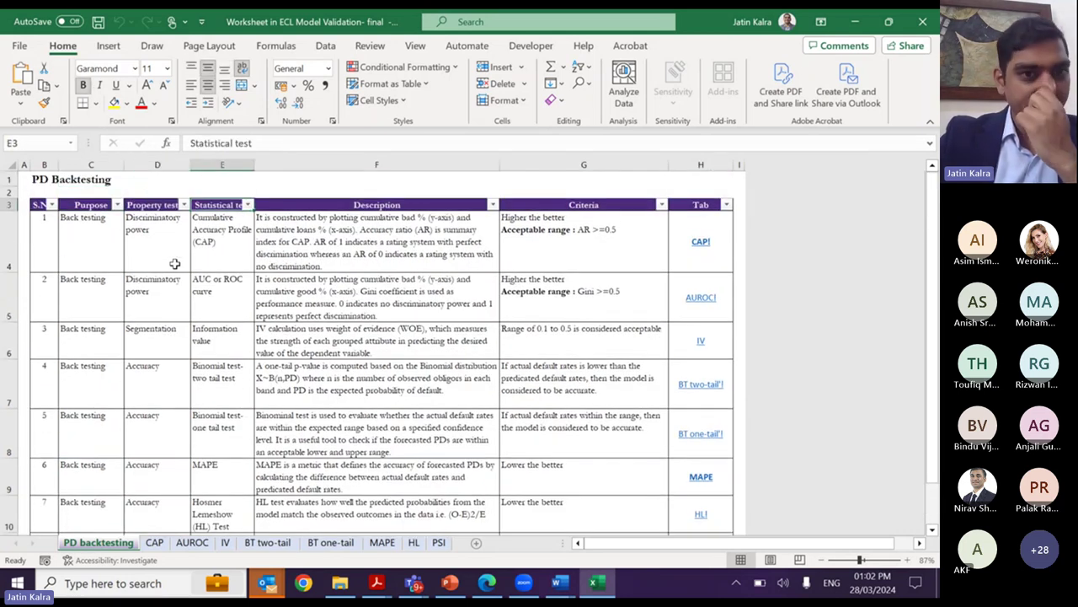
- Examine the Property tested column from the first Discriminatory power entry down to Population stability
key(Right)
key(Down)
key(Left)
key(Left)
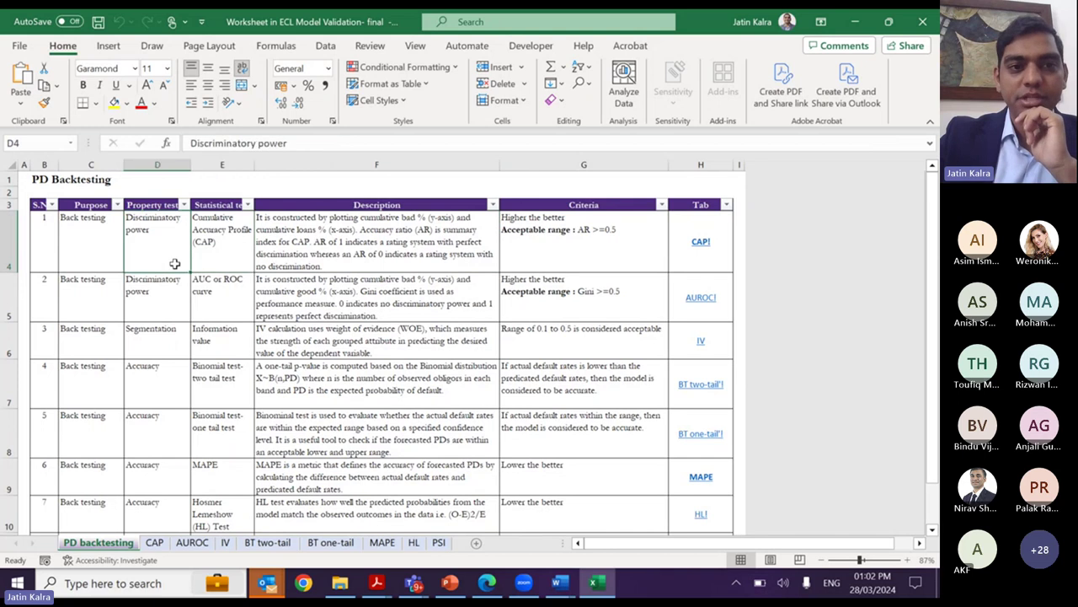
key(shift+Down)
key(Down)
key(shift+Down)
key(Down)
key(shift+Down)
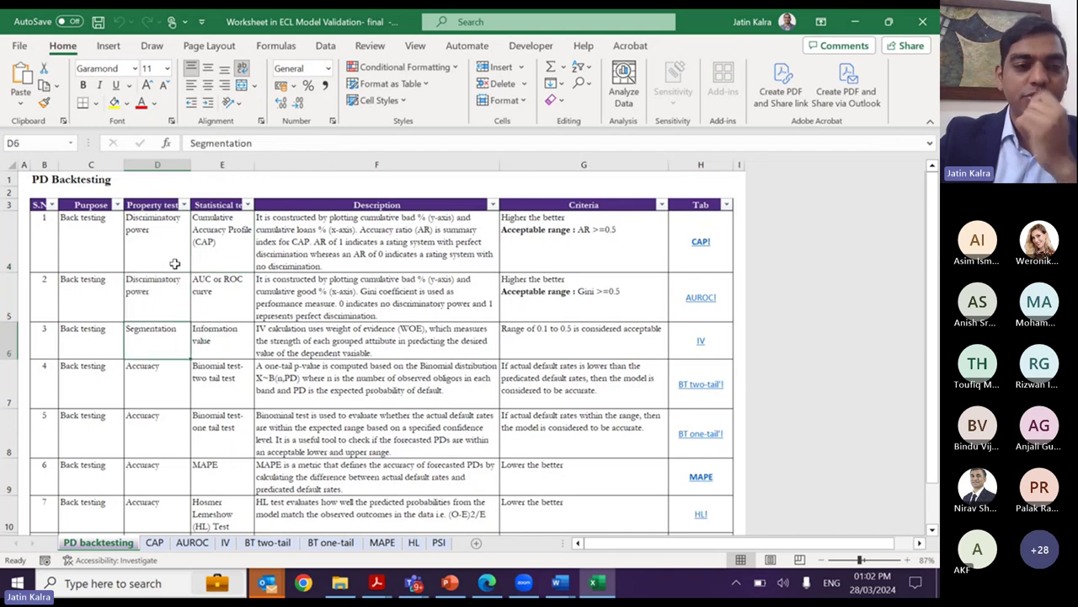
key(Down)
key(shift+Down)
key(Down)
key(Down)
key(Down)
key(Down)
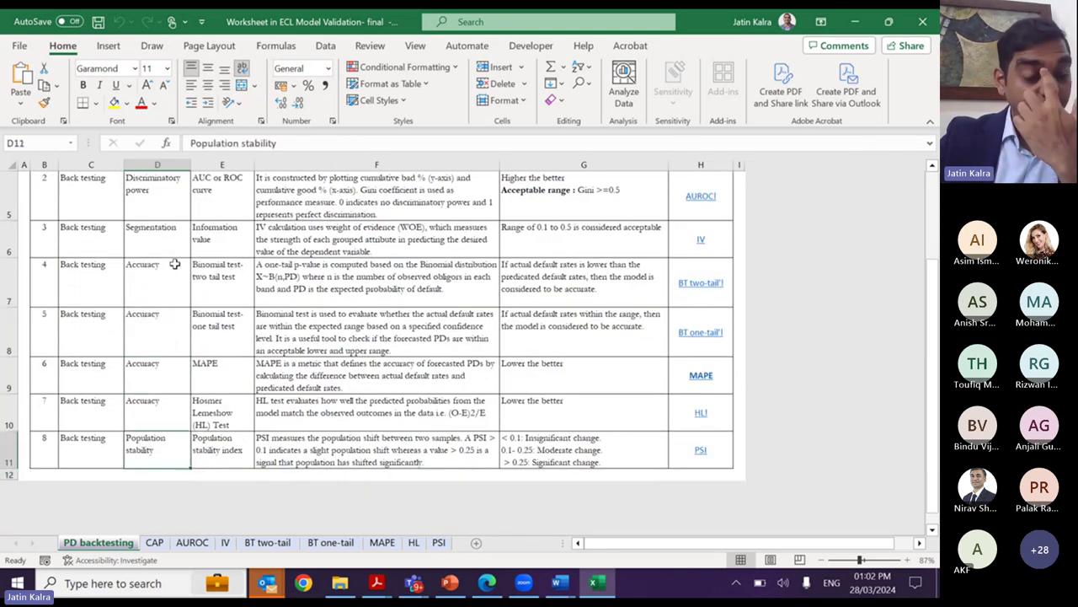
key(ctrl+Up)
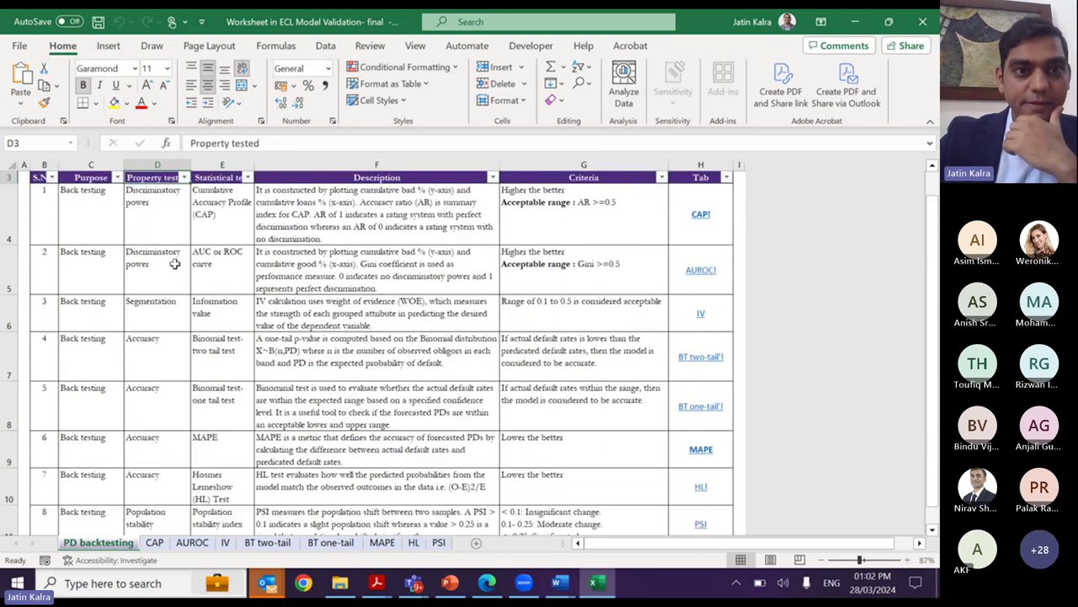
- Highlight the Statistical test, Description and Criteria columns in turn to review their entries
key(Down)
key(Right)
key(ctrl+shift+Down)
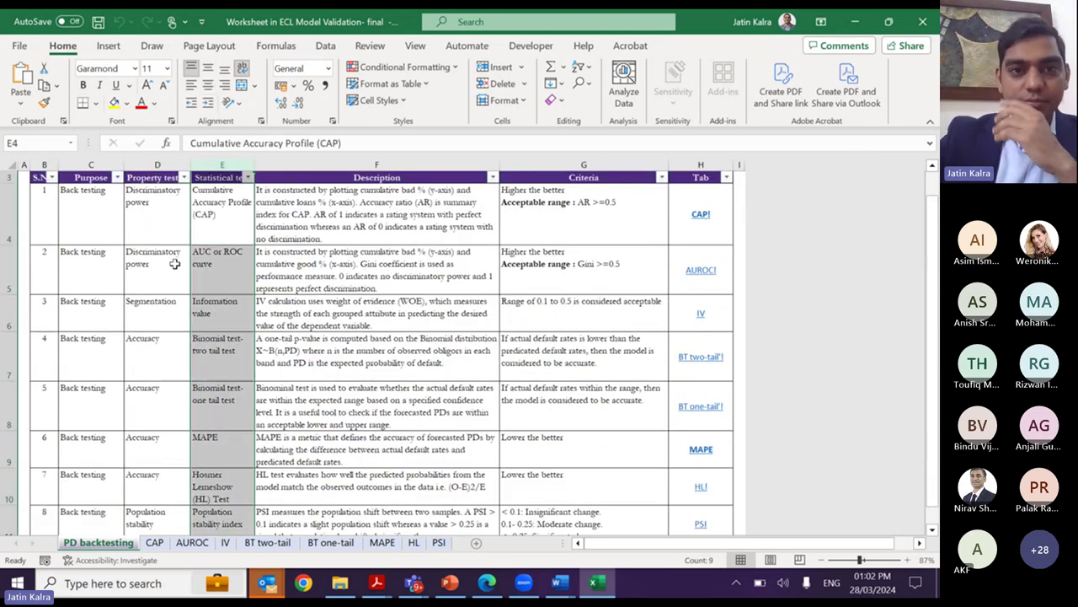
key(Right)
key(ctrl+shift+Down)
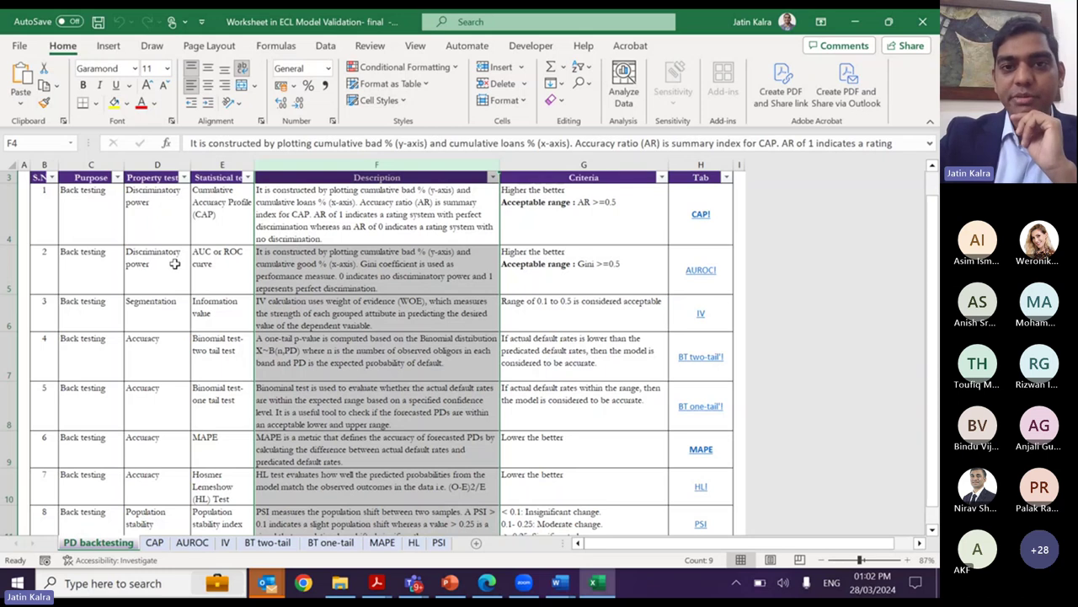
key(Right)
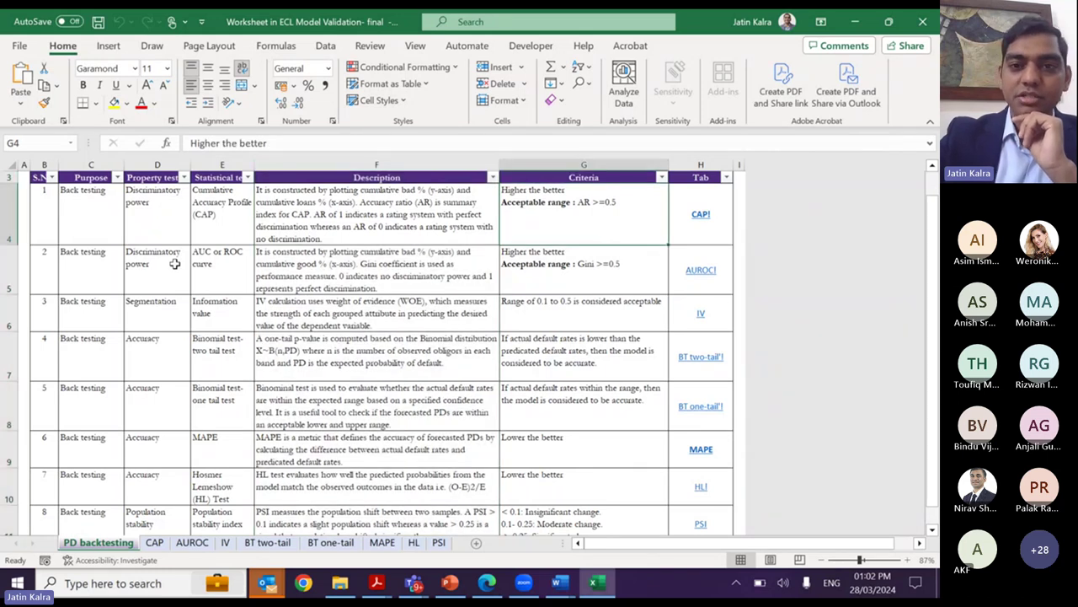
key(ctrl+shift+Down)
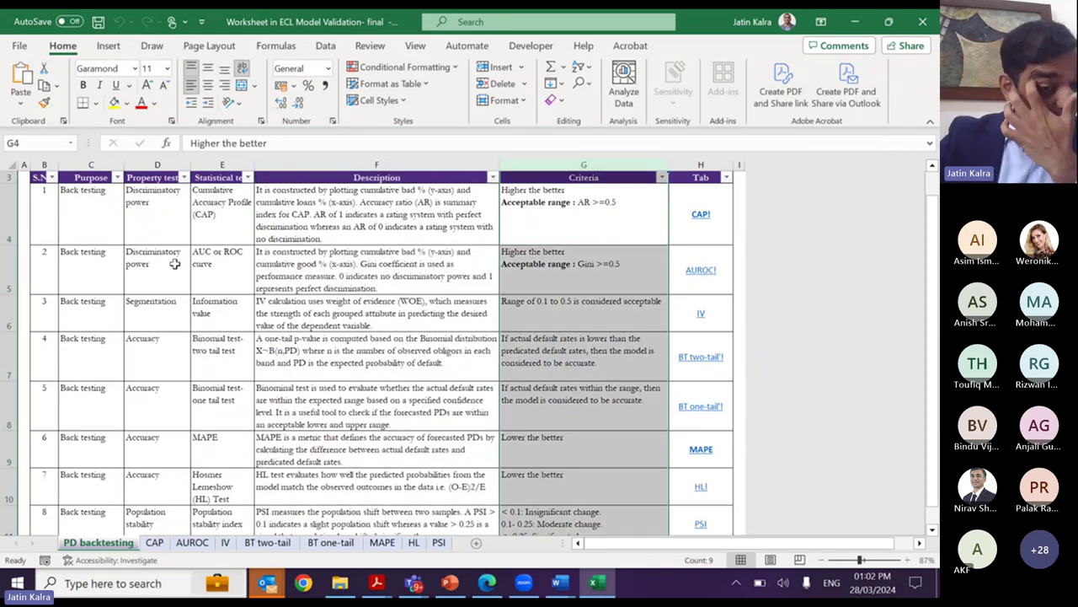
- Highlight the Cumulative Accuracy Profile row of the table and open the CAP sheet
key(Right)
key(shift+space)
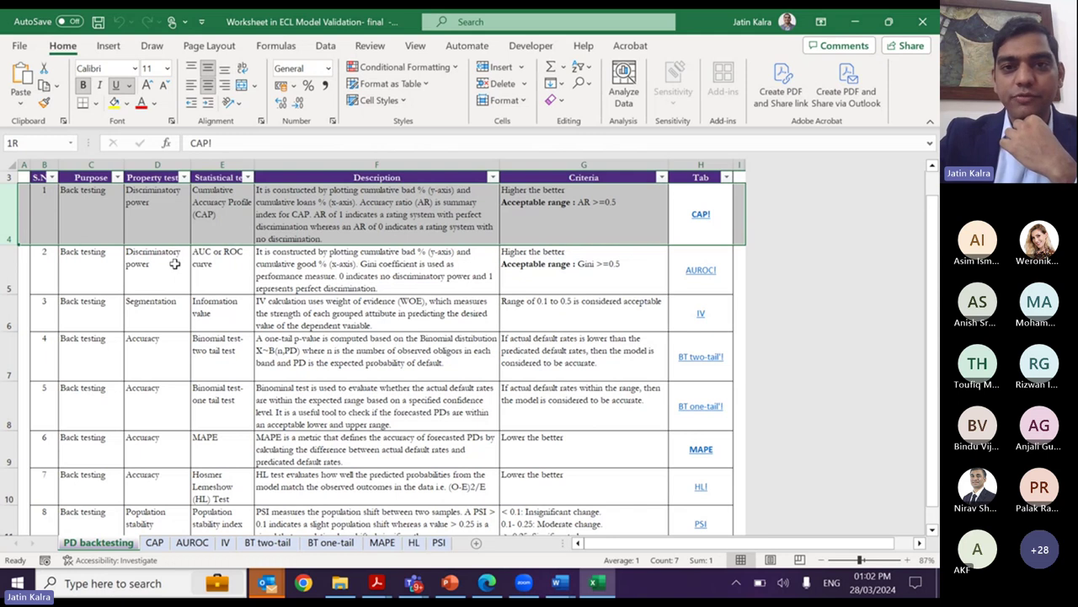
key(Left)
key(Left)
key(Left)
key(Left)
key(Right)
key(Right)
key(Right)
key(Right)
key(ctrl+Page_Down)
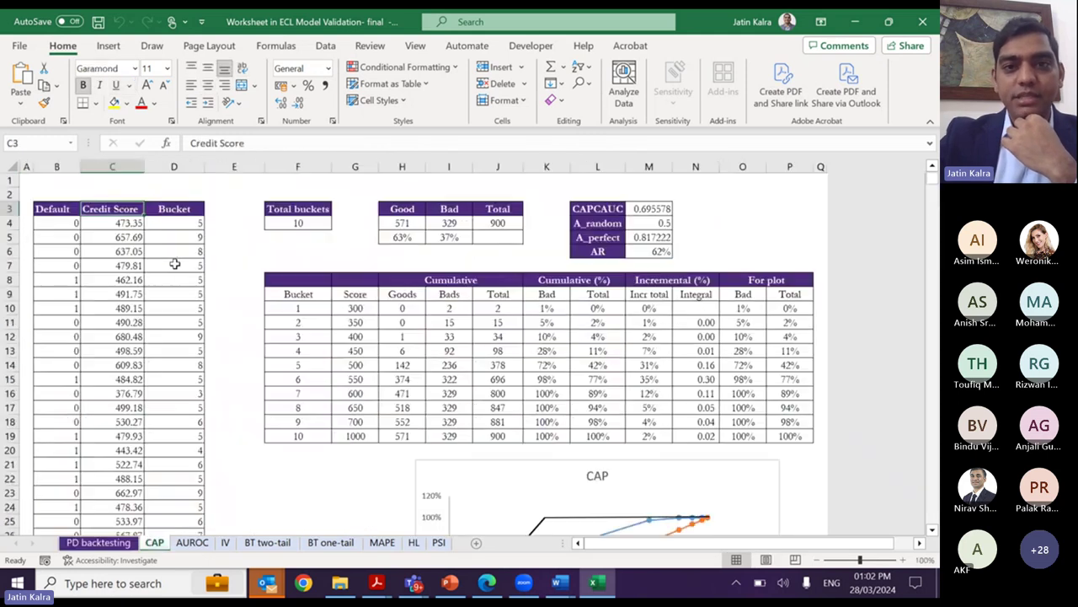
- Examine the Score column of the bucket table from bucket 1 to bucket 10, highlighting its values
click(435, 307)
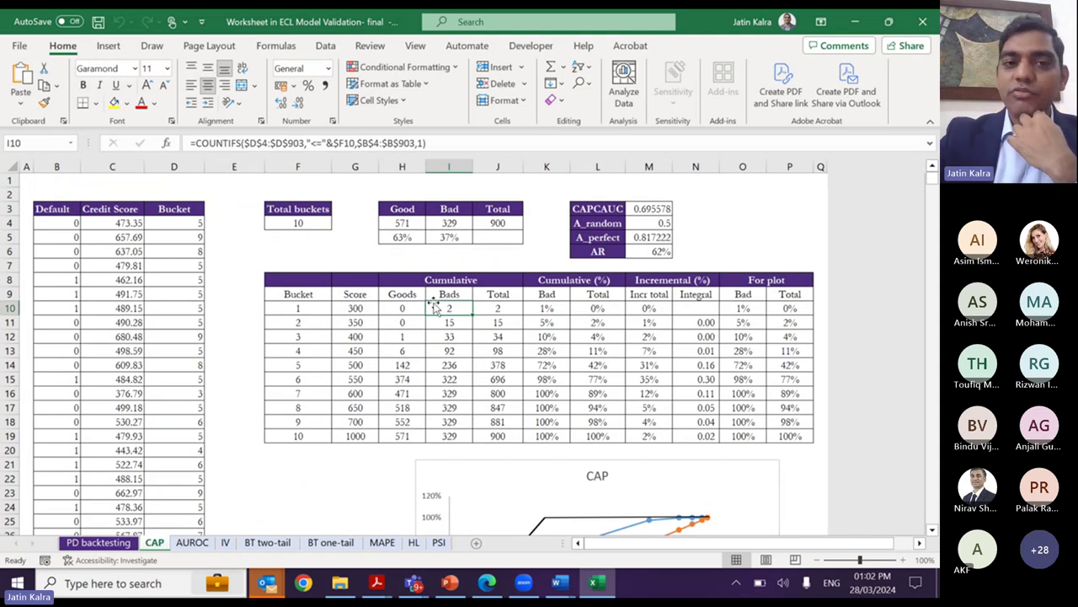
key(Left)
key(Left)
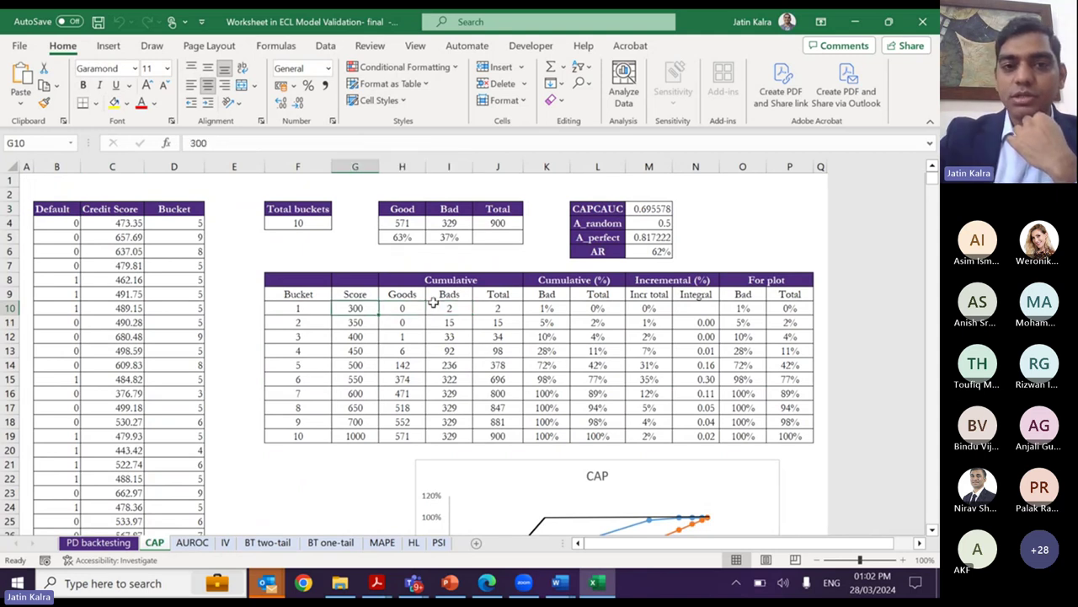
key(ctrl+shift+Down)
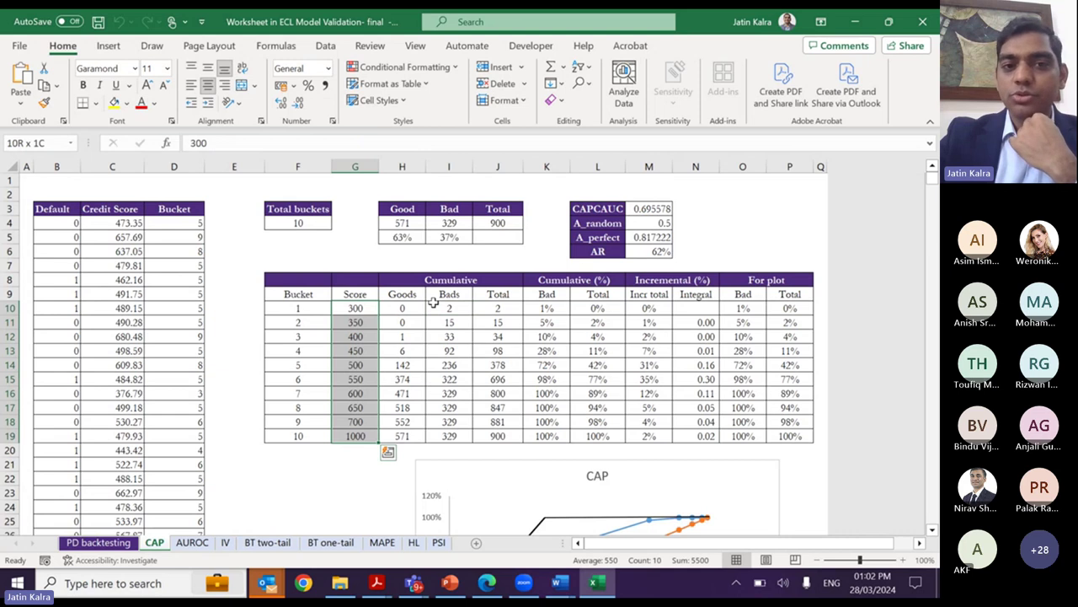
key(Down)
key(Down)
key(Down)
key(Down)
key(Down)
key(Down)
key(Down)
key(Down)
key(Down)
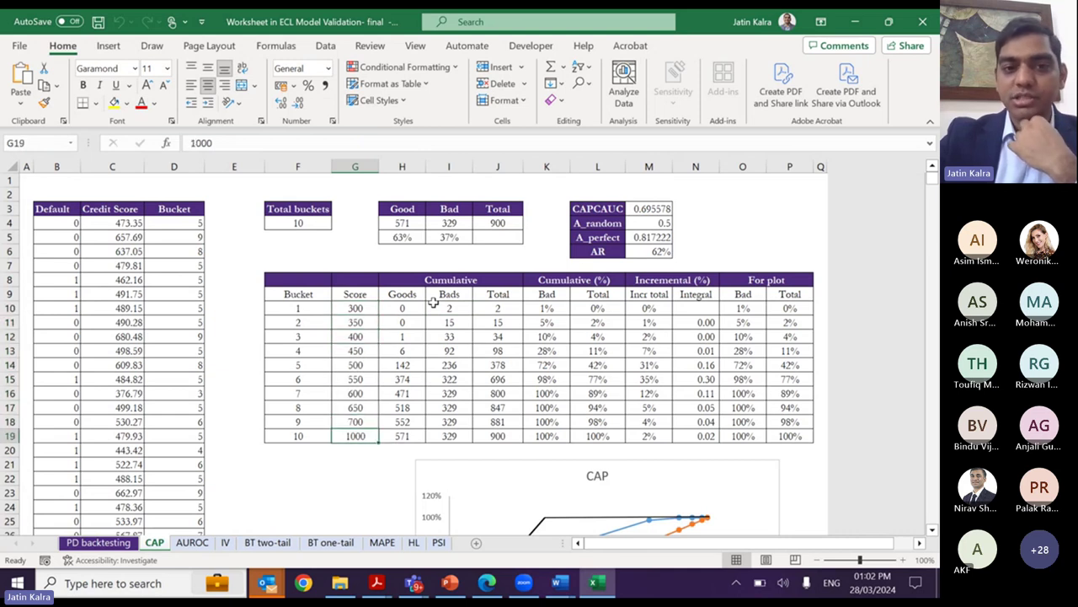
key(ctrl+shift+Up)
key(ctrl+Up)
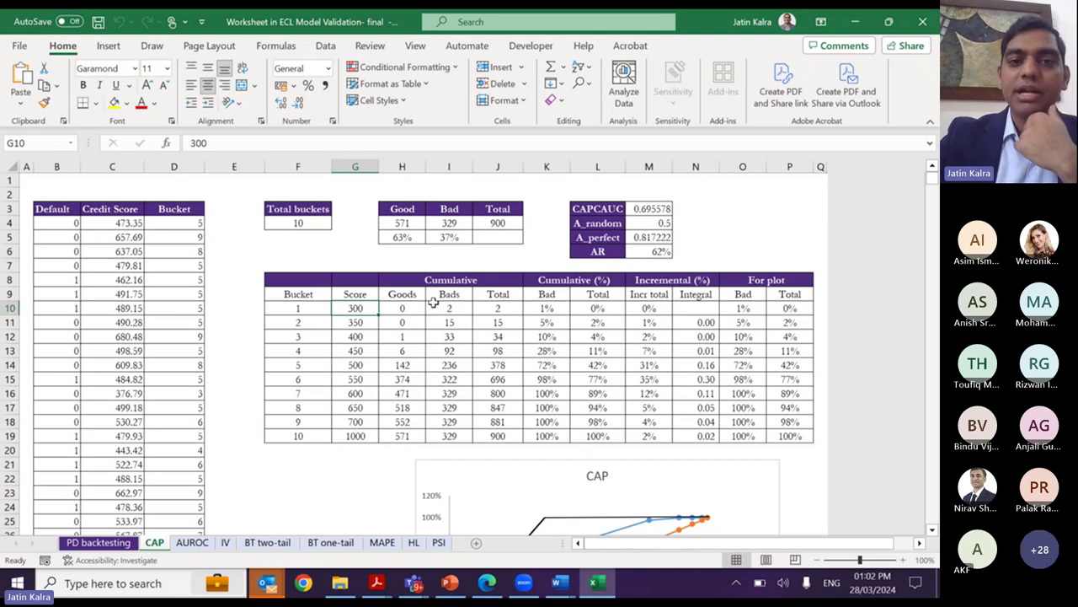
- Highlight the bucket 1 and 2 rows and examine the cumulative Bads formulas down to bucket 9
click(436, 309)
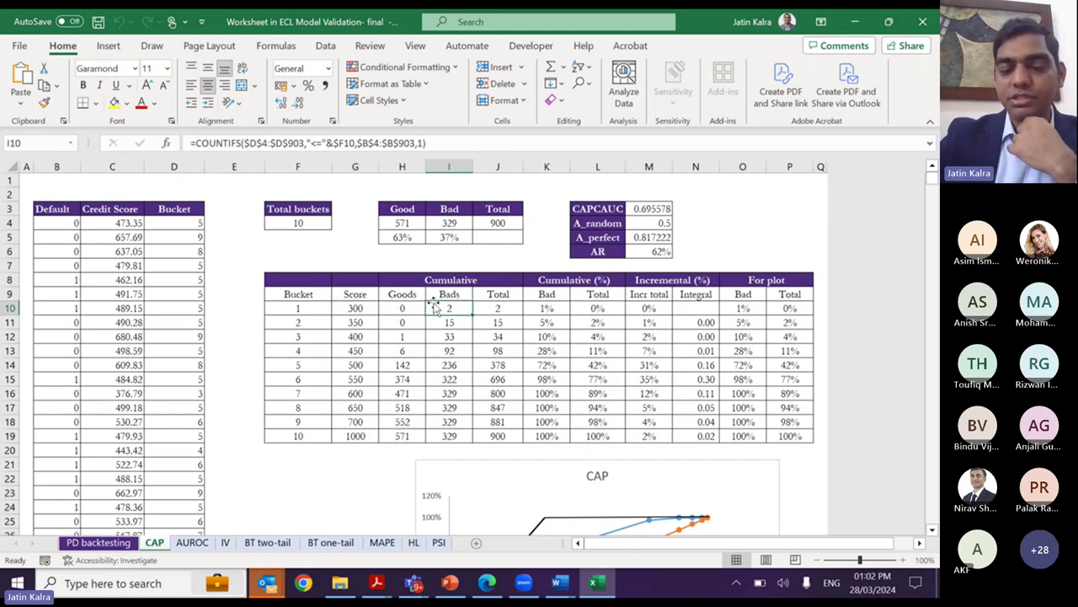
key(Left)
key(Left)
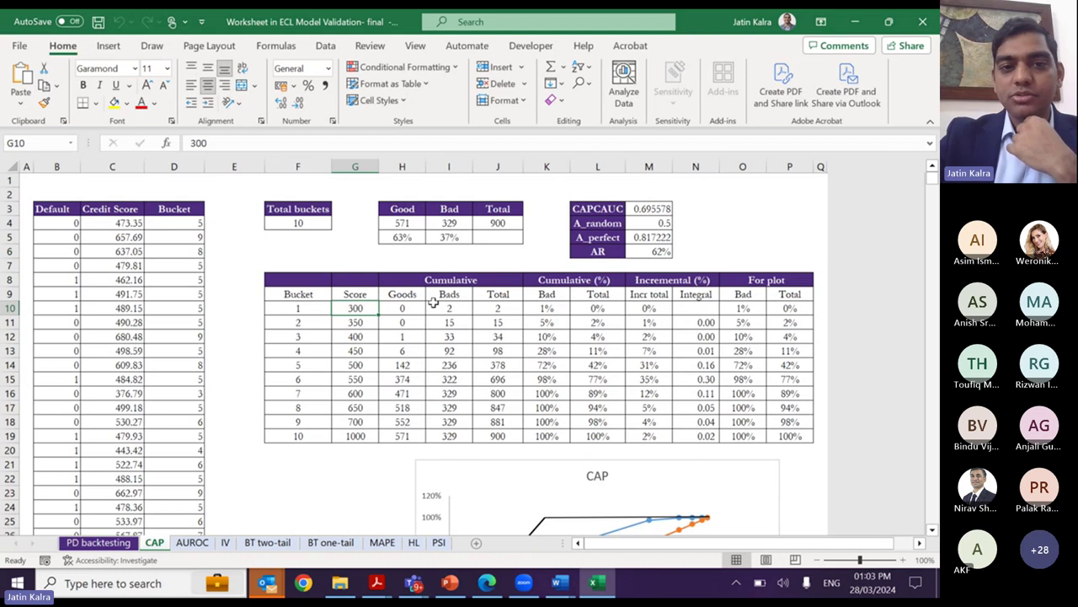
key(shift+space)
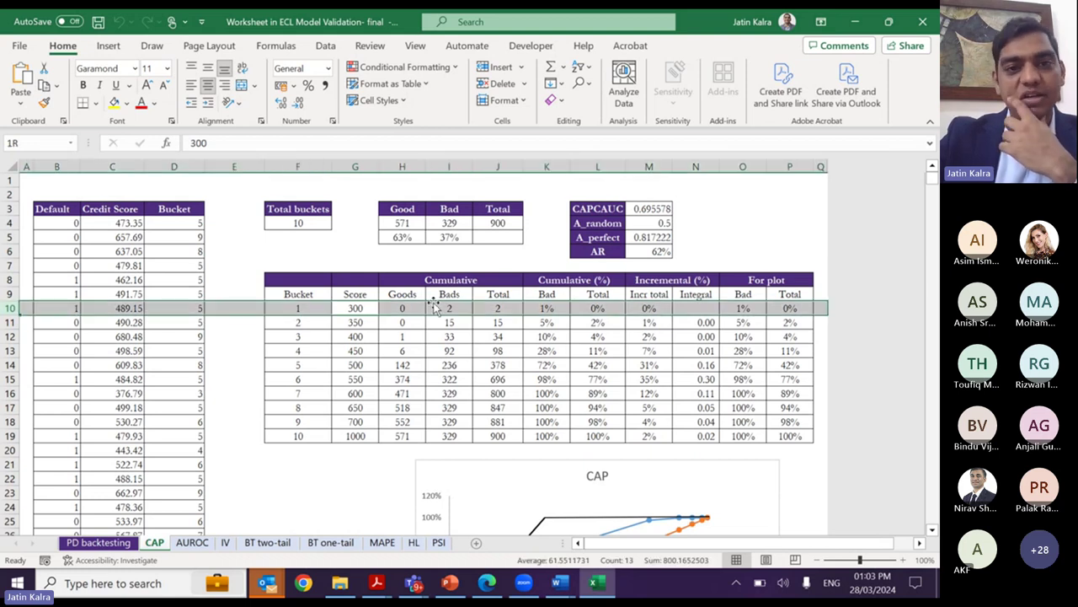
click(435, 309)
key(Down)
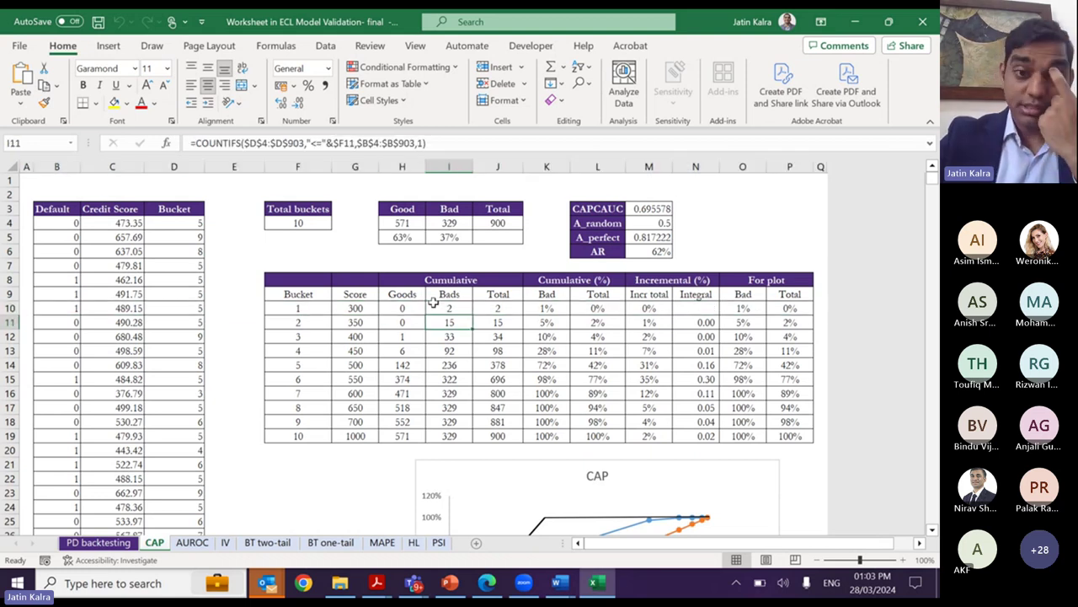
key(shift+space)
key(Down)
key(Down)
key(Down)
key(Down)
key(Down)
key(Down)
key(Down)
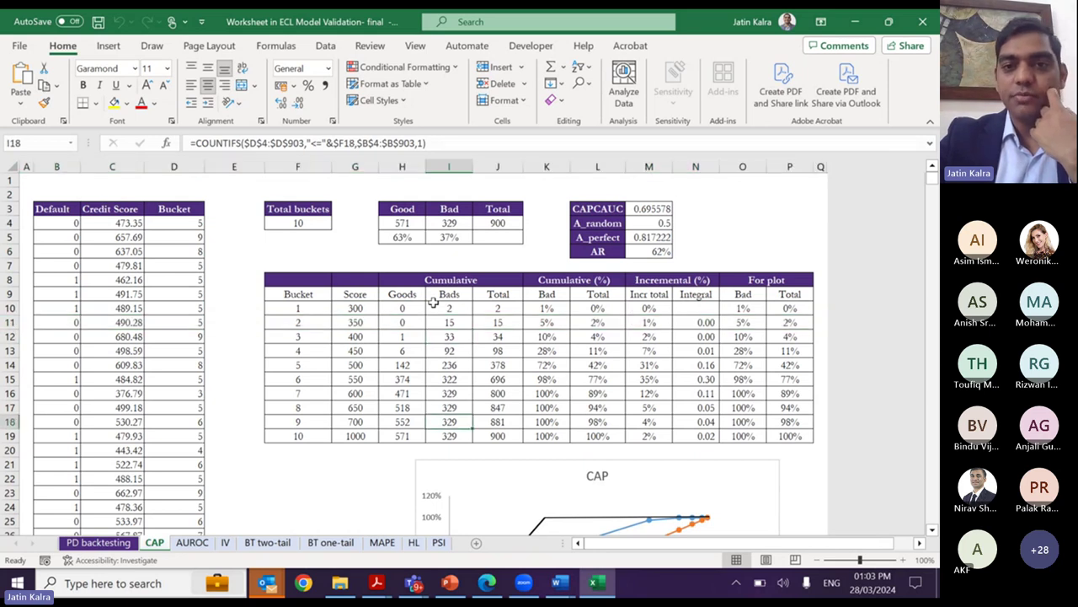
- Examine the cumulative Total column and the Cumulative (%) Bad formulas up to bucket 1
key(Right)
key(Up)
key(Up)
key(Up)
key(Up)
key(Up)
key(Right)
key(Up)
key(Up)
key(Up)
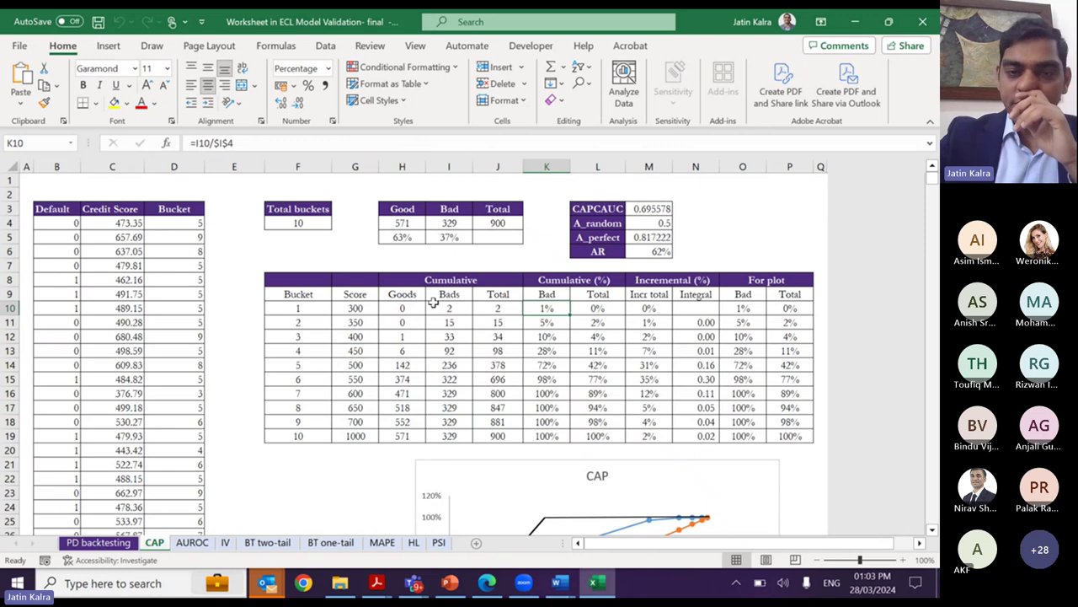
- Examine the summary block above the table, from A_perfect up to the CAPCAUC value in M3
key(Right)
key(Up)
key(Up)
key(Up)
key(Up)
key(Up)
key(Up)
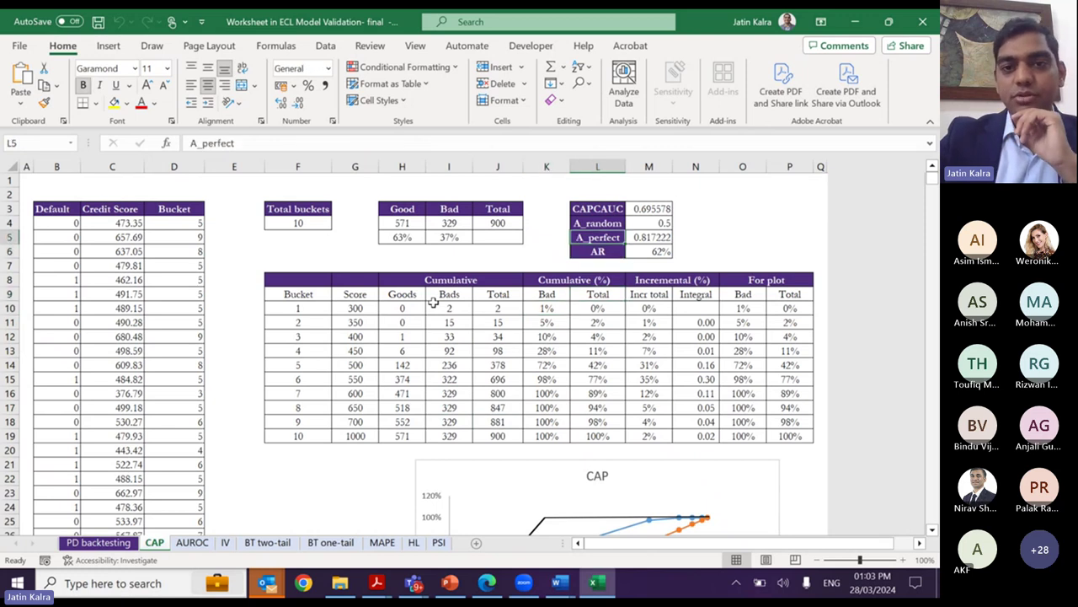
key(Up)
key(Up)
key(Right)
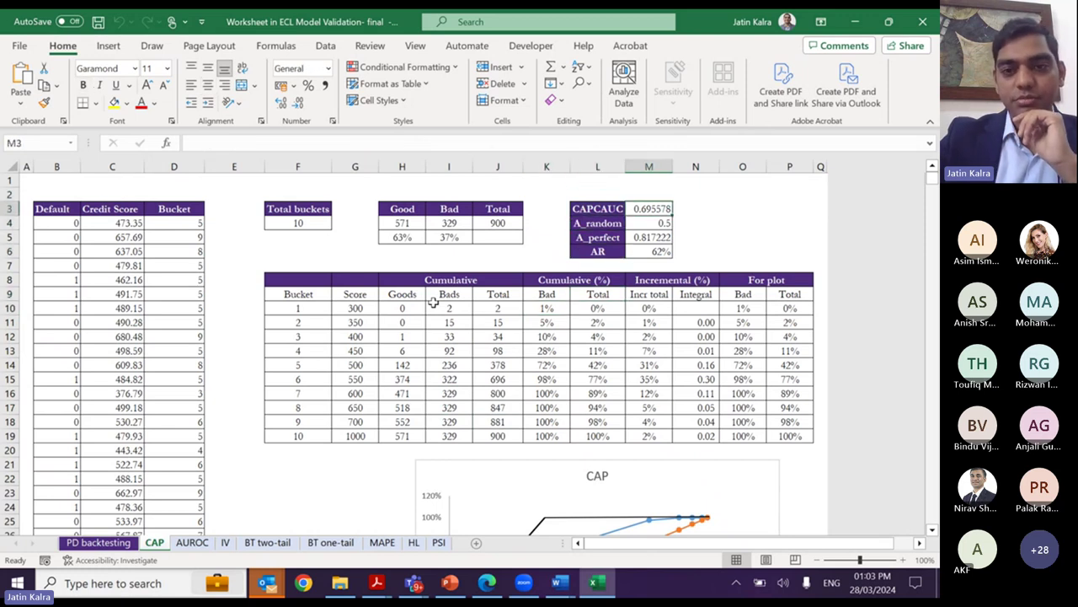
- Examine the CAP chart below the bucket table
key(Down)
key(Down)
key(Down)
key(Down)
key(Down)
key(Down)
key(Down)
key(Down)
key(Down)
key(Down)
key(Down)
key(Down)
key(Down)
key(Down)
key(Down)
key(Down)
key(Down)
key(Down)
key(Down)
key(Down)
key(Down)
key(Down)
key(Down)
key(Down)
key(Down)
key(Down)
key(Down)
key(Down)
key(Down)
key(Down)
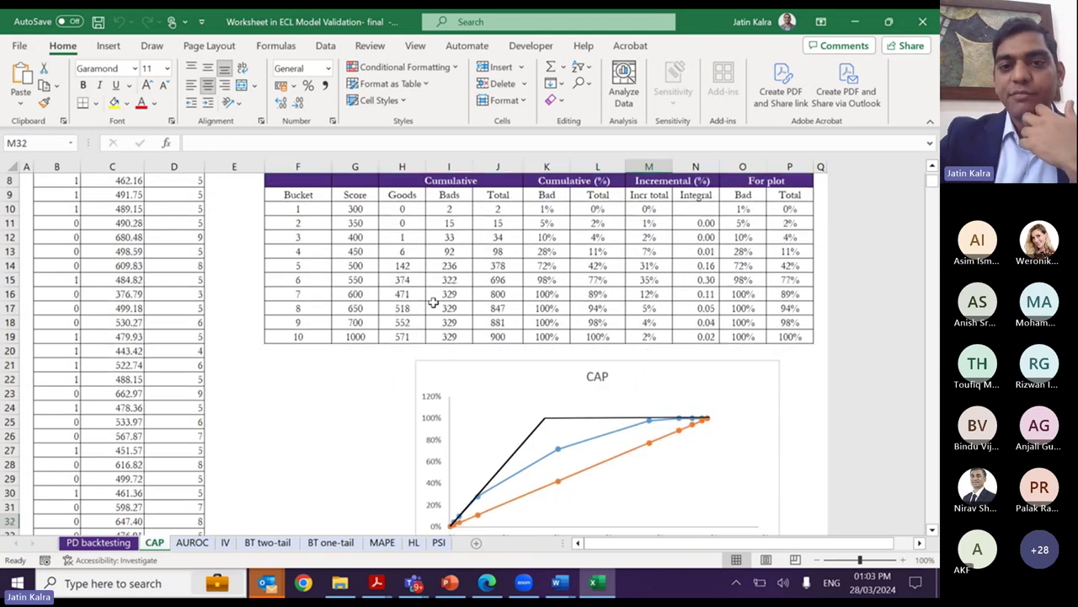
key(Down)
key(Down)
key(Down)
key(Down)
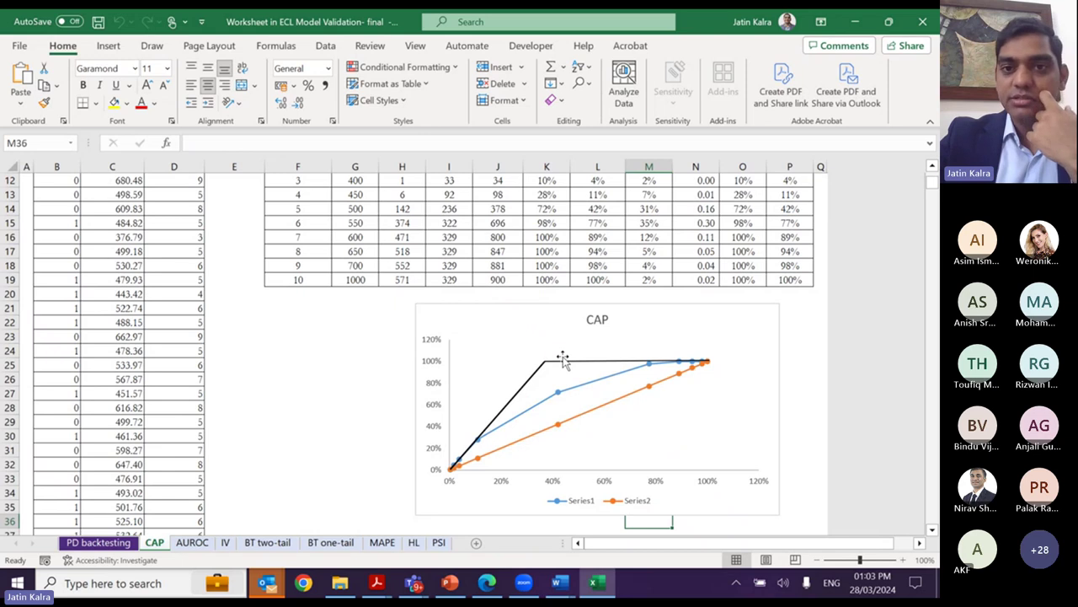
- Inspect the AR formula in cell M6 of the summary block
key(Page_Up)
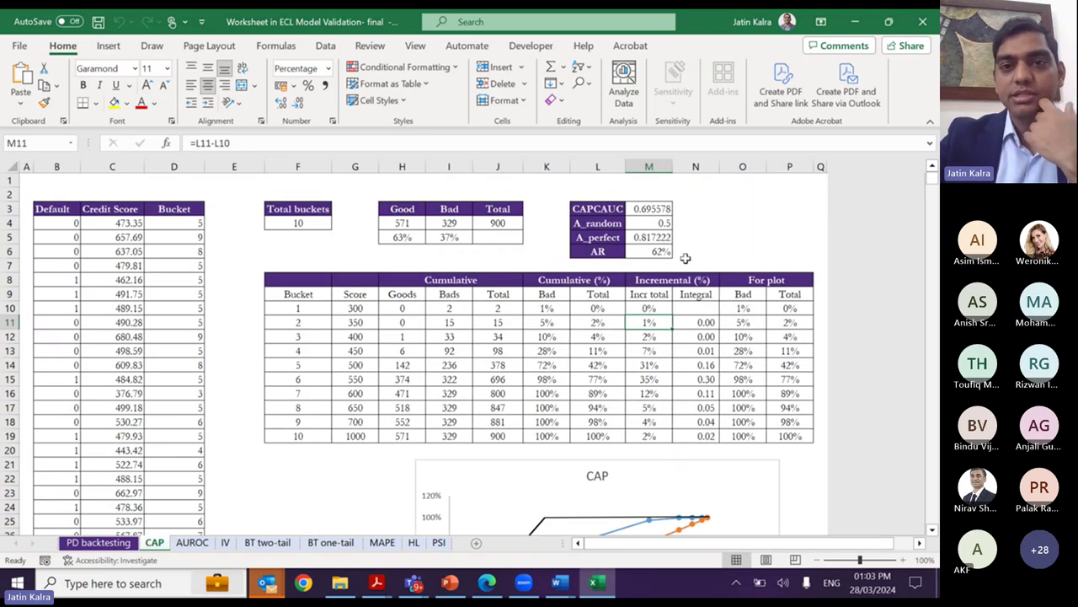
key(Up)
key(Up)
key(Up)
key(Up)
key(Up)
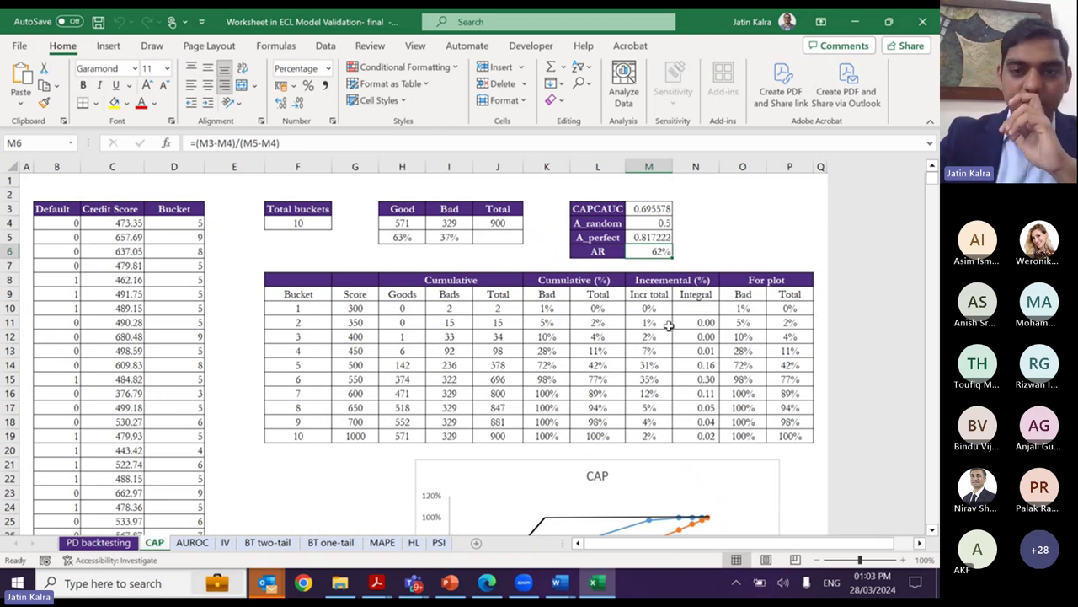
- Review the CAP chart's curves again and return to the PD backtesting sheet
click(656, 361)
key(ctrl+Down)
key(Down)
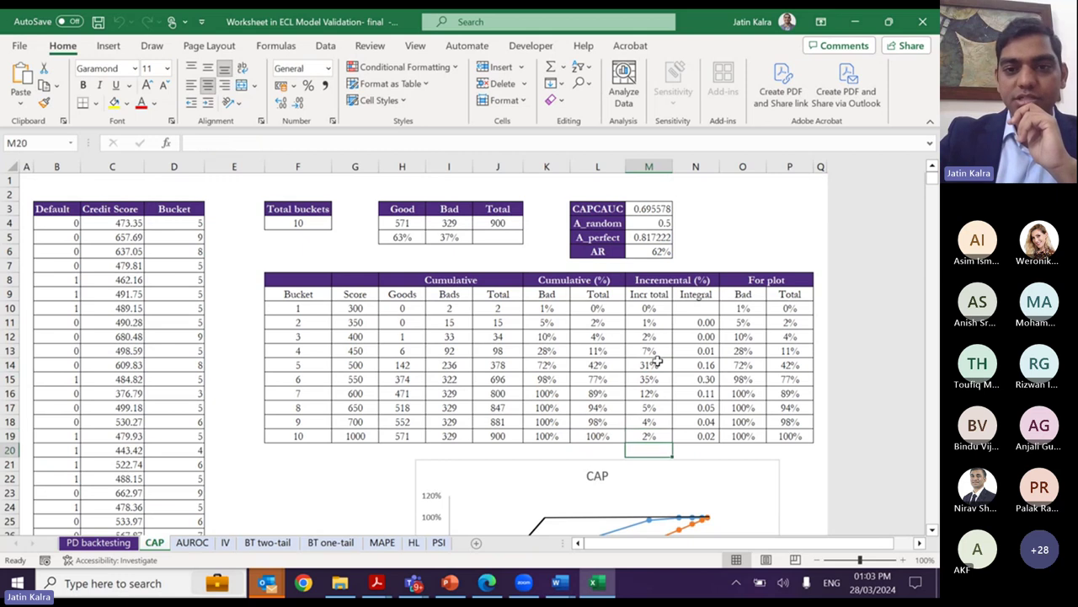
key(Down)
key(Down)
key(Down)
key(Down)
key(Down)
key(Down)
key(Down)
key(Down)
key(Down)
key(Down)
key(Down)
key(Down)
key(Down)
key(Down)
key(Down)
key(Down)
key(Down)
key(Down)
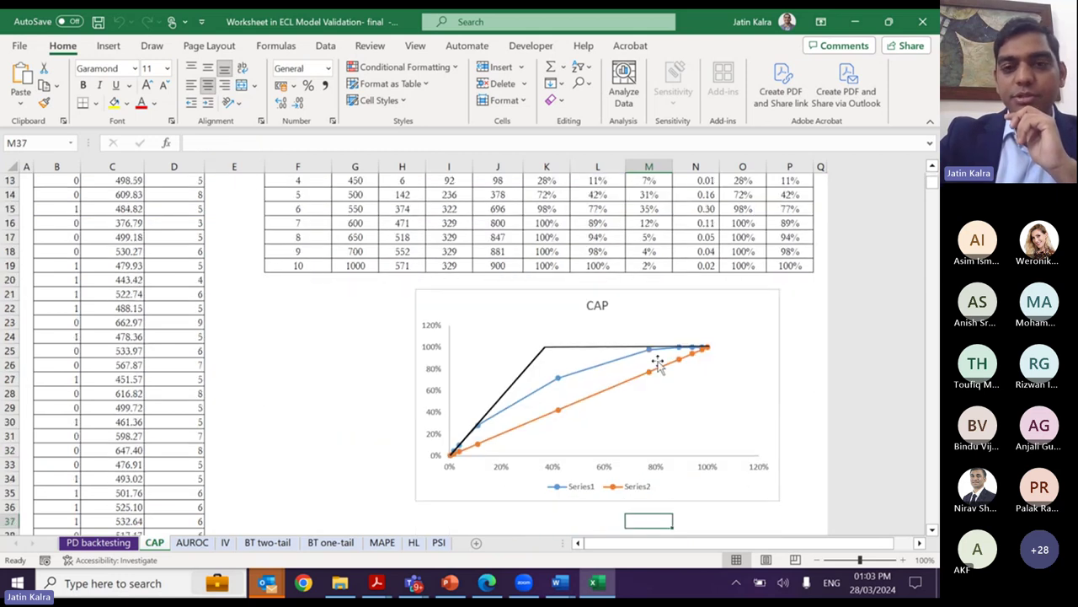
key(Down)
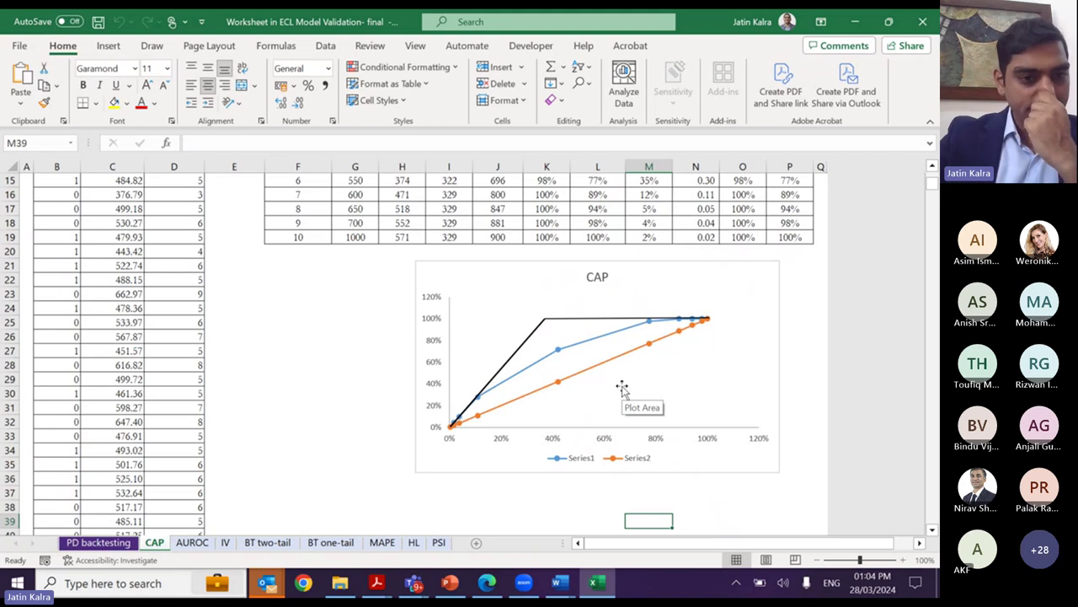
key(ctrl+Page_Up)
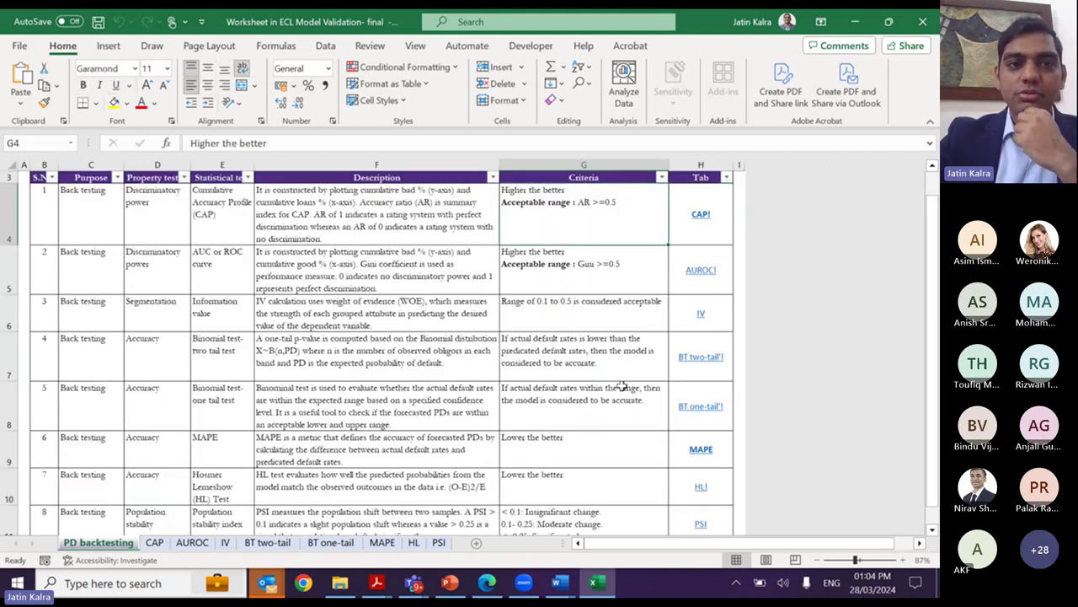
- Review the Cumulative Accuracy Profile row and move to the AUROC link of the AUC or ROC curve test
key(Right)
key(Right)
key(Right)
key(Right)
key(Right)
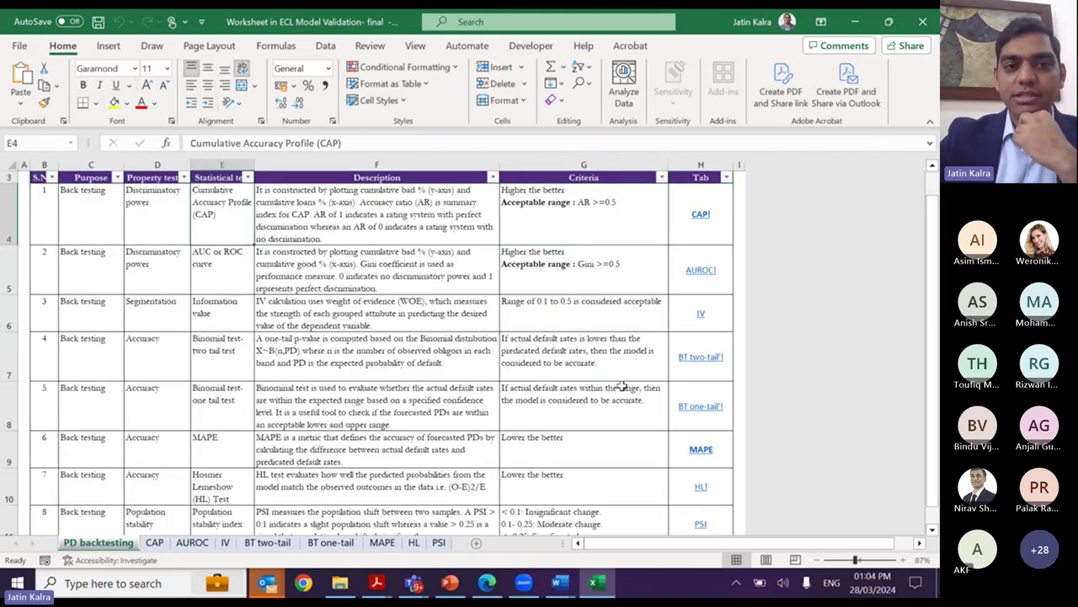
key(Down)
key(Right)
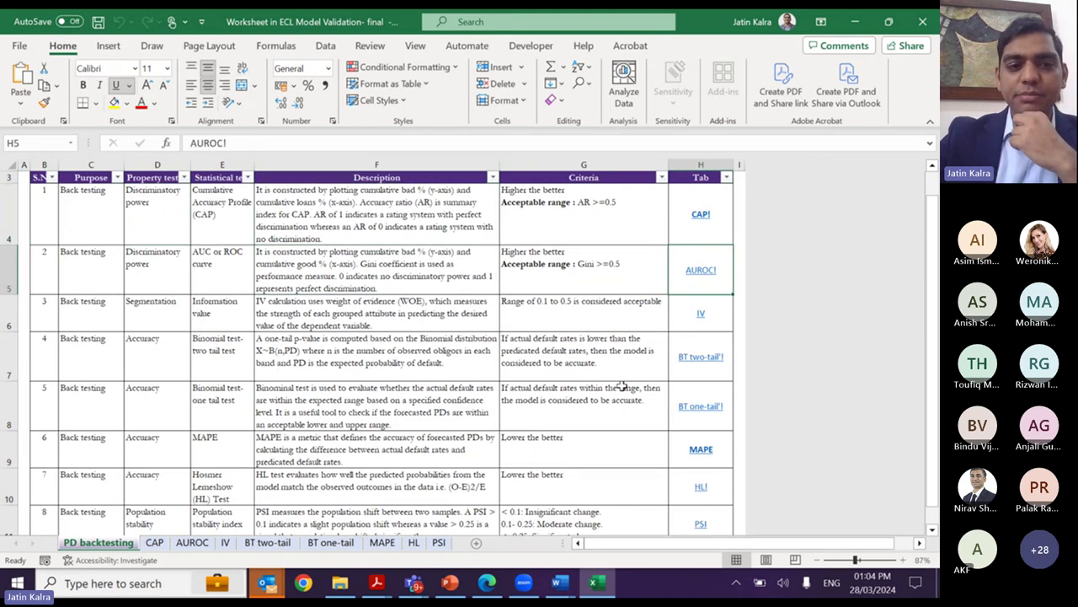
- Open the AUROC sheet and bring the top of its summary and bucket tables into view
key(ctrl+Page_Down)
key(ctrl+Page_Down)
key(Right)
key(ctrl+Up)
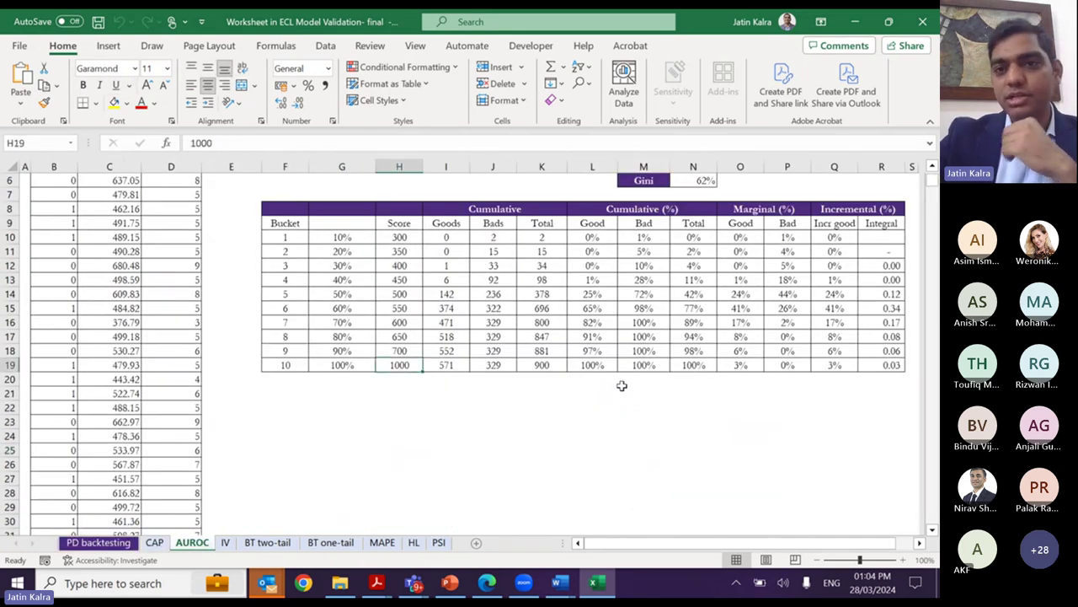
key(ctrl+Up)
key(ctrl+Up)
key(Right)
key(Down)
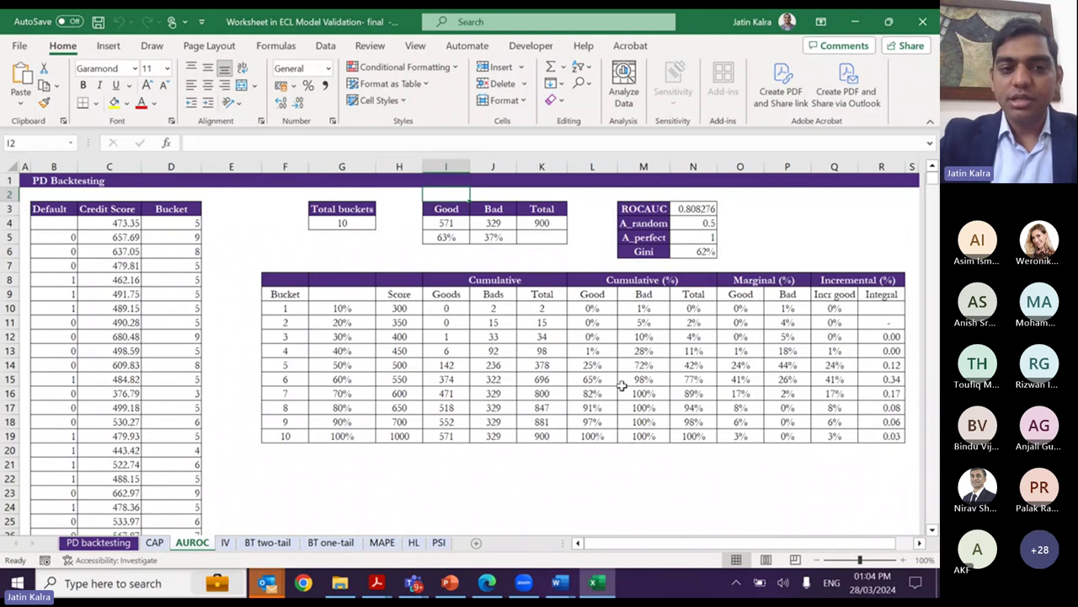
- Highlight the Cumulative (%) columns and the Marginal (%) good and bad columns of the AUROC bucket table
drag(598, 294, 675, 423)
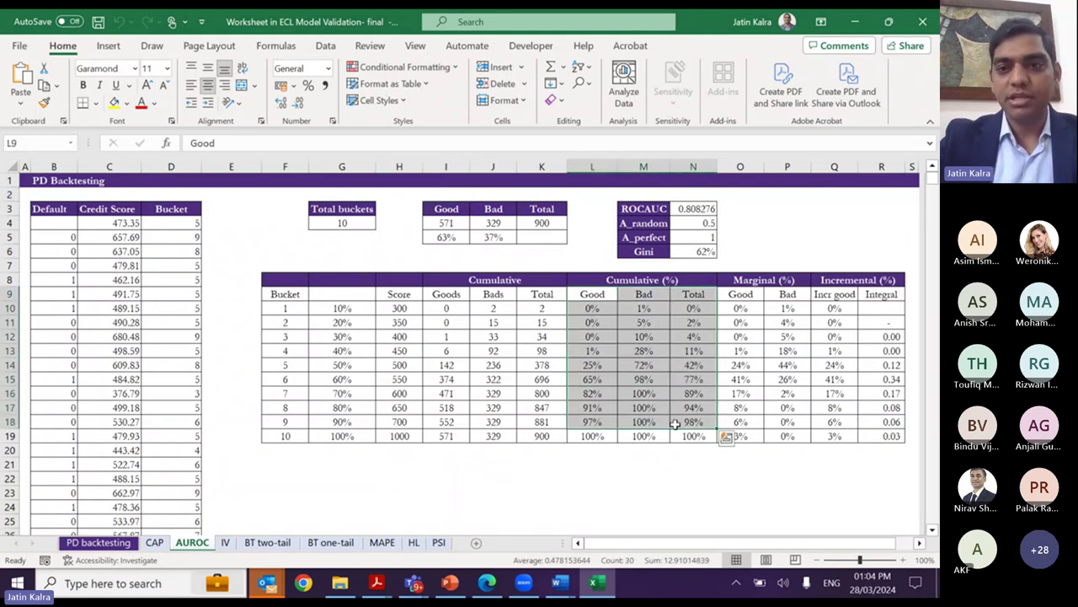
key(Right)
key(Right)
key(Right)
key(shift+Right)
key(shift+Down)
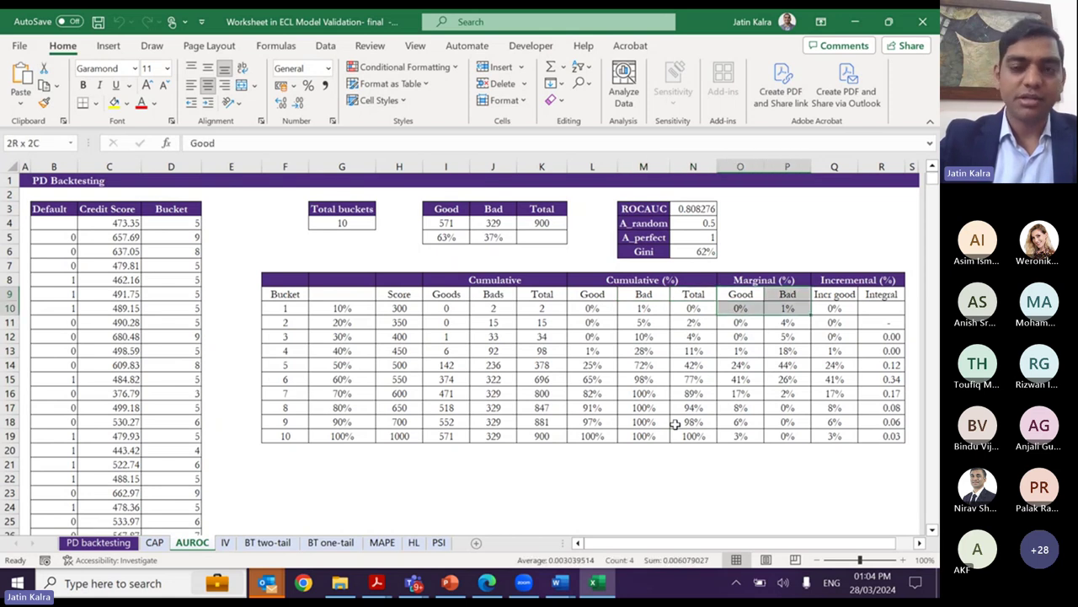
key(shift+Down)
key(shift+Down)
key(shift+Down)
key(shift+Down)
key(shift+Down)
key(shift+Down)
- Inspect the marginal good formulas down to bucket 6 in cell O15
key(Down)
key(Down)
key(Down)
key(Down)
key(Down)
key(Down)
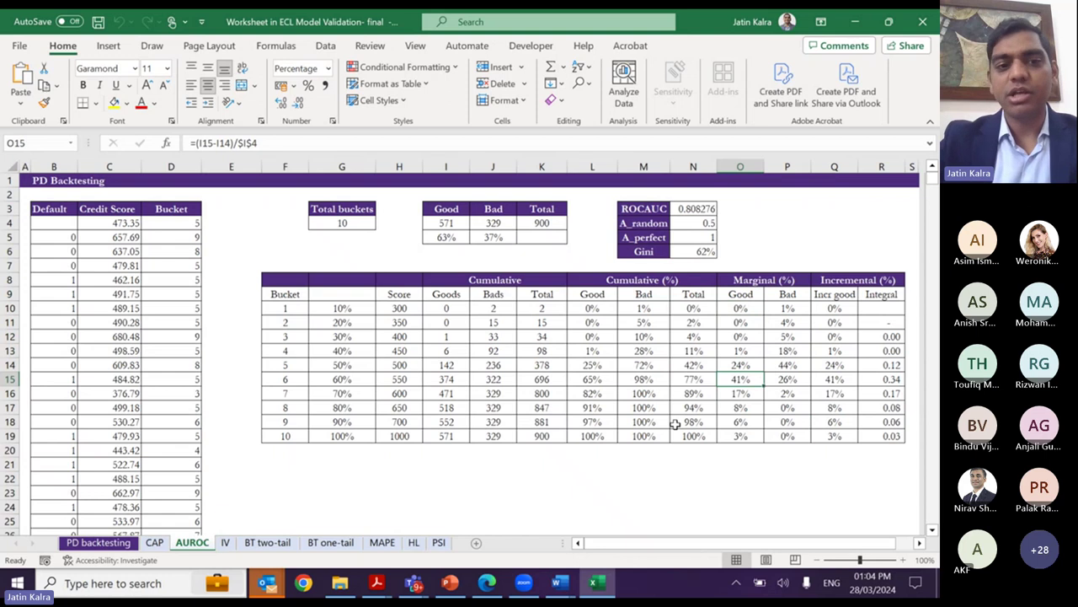
- Inspect the Gini formula in cell N6 of the AUROC summary block
key(Left)
key(Up)
key(Up)
key(Up)
key(Up)
key(Up)
key(Up)
key(Up)
key(Up)
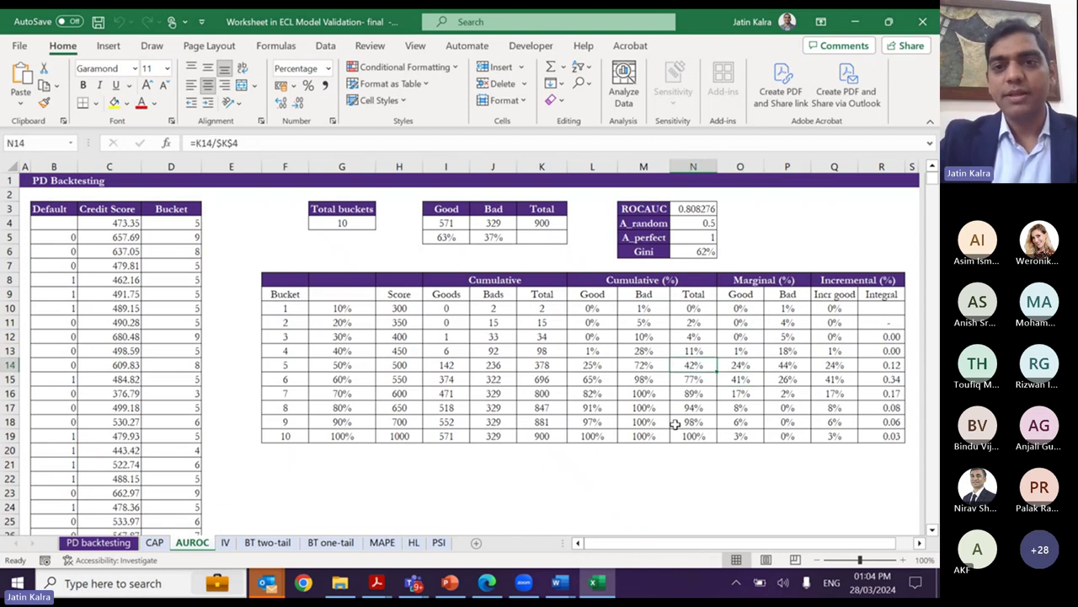
key(Up)
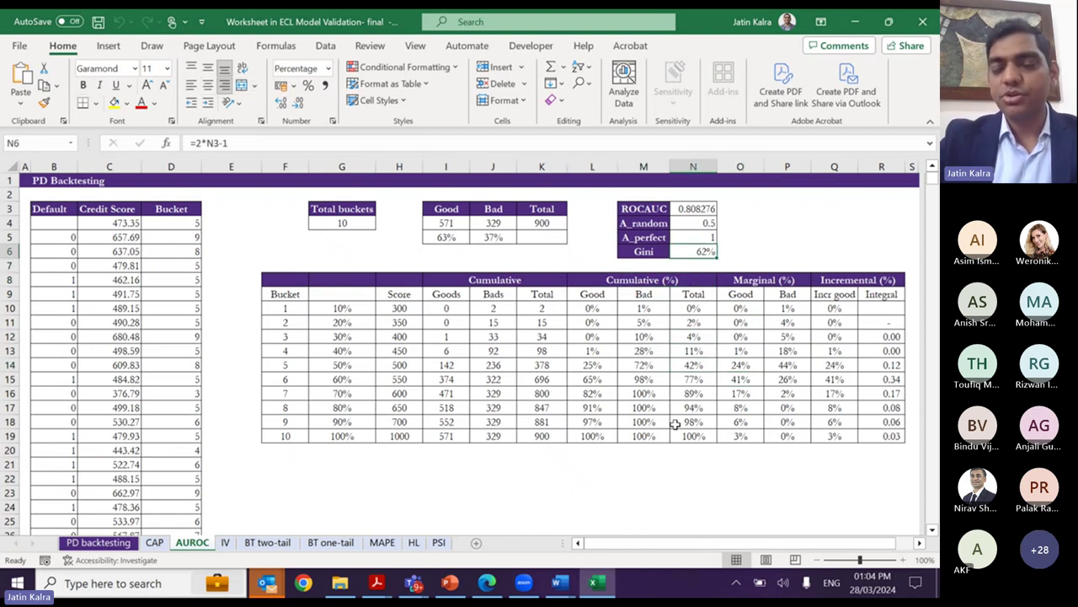
- Compare with the table and chart on the CAP sheet, and return to the AUROC sheet
key(Down)
key(ctrl+Page_Up)
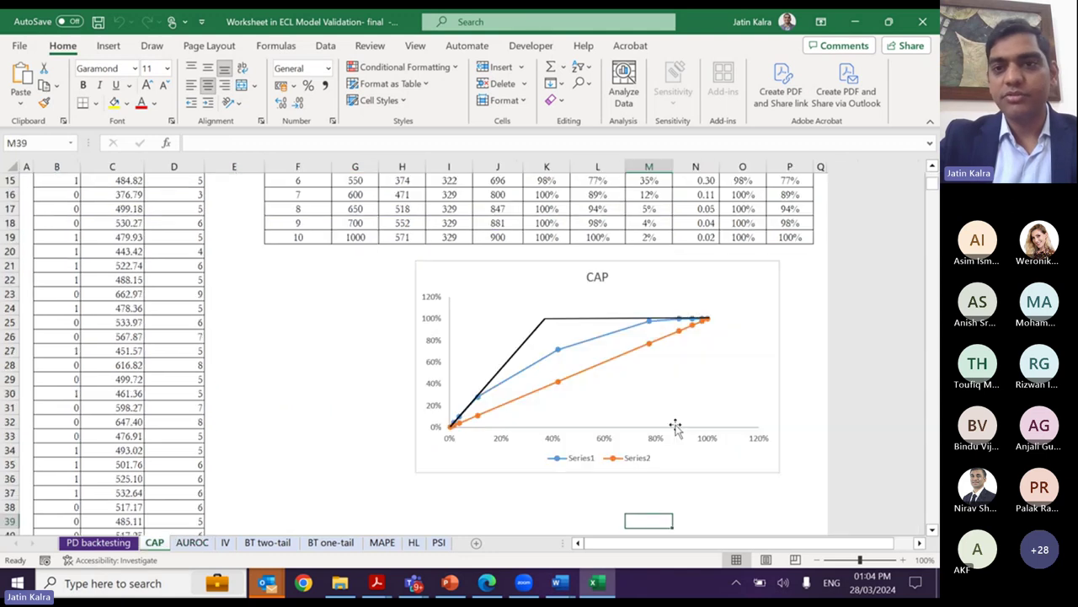
scroll(675, 424, up, 5)
key(ctrl+Page_Down)
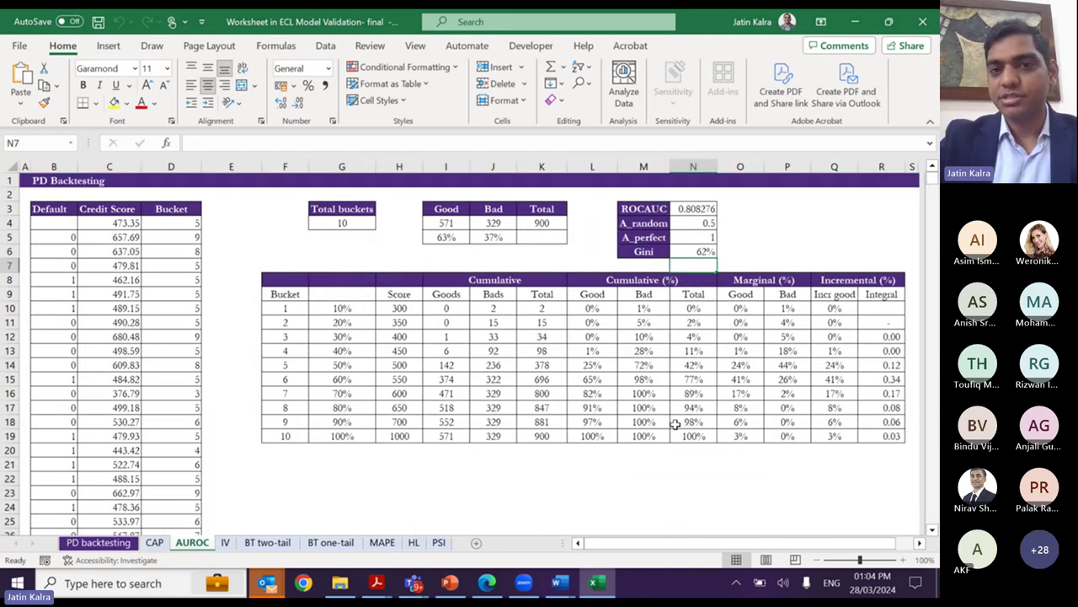
- Inspect the marginal good formula of bucket 1 in cell O10
key(Right)
key(Down)
key(Down)
key(Down)
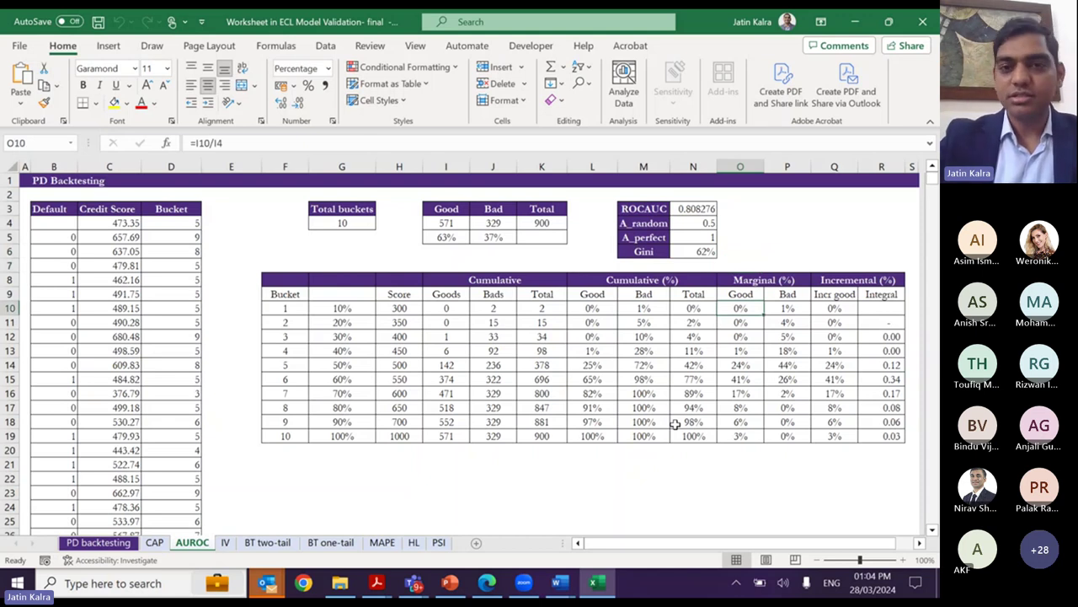
- Return to the PD backtesting sheet and highlight the Information value test row
key(ctrl+Page_Up)
key(ctrl+Page_Up)
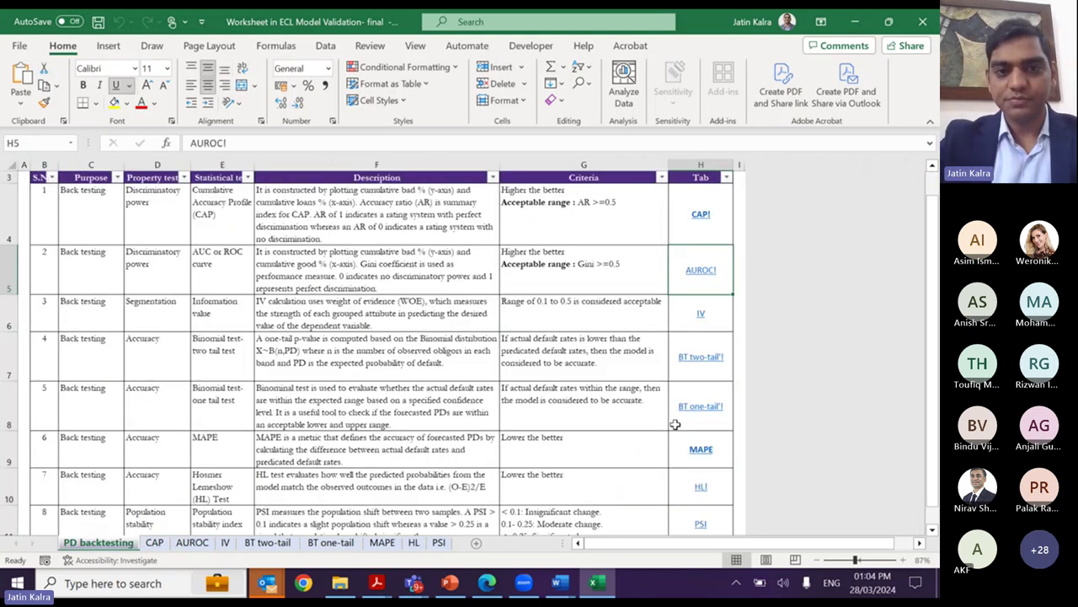
key(Down)
key(Left)
key(shift+space)
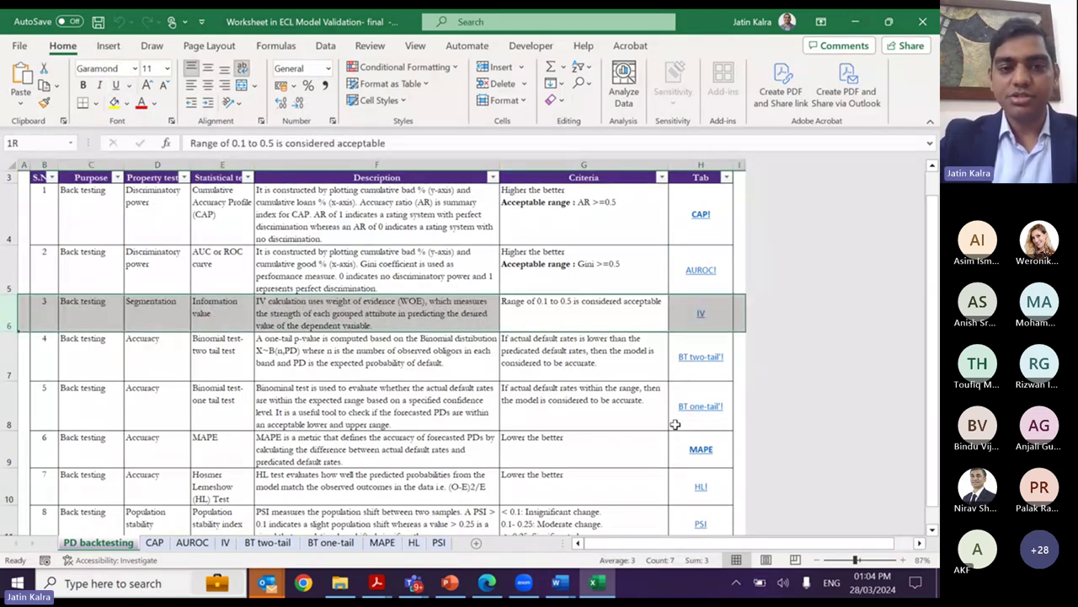
- Open the IV sheet and highlight its WOE column
key(ctrl+Page_Down)
key(ctrl+Page_Down)
key(ctrl+Page_Down)
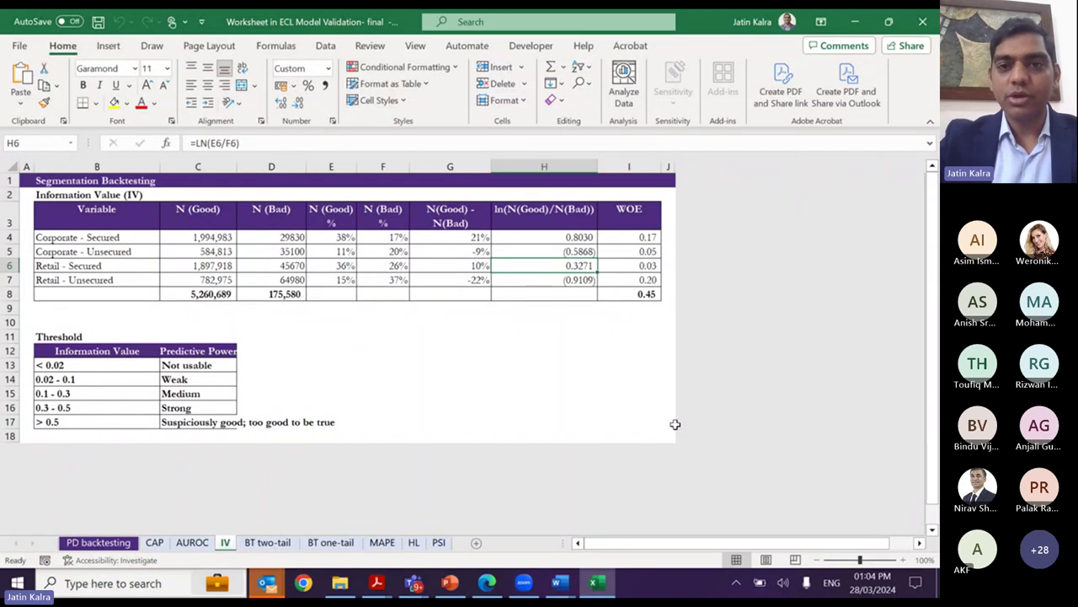
key(Right)
key(ctrl+Up)
key(ctrl+space)
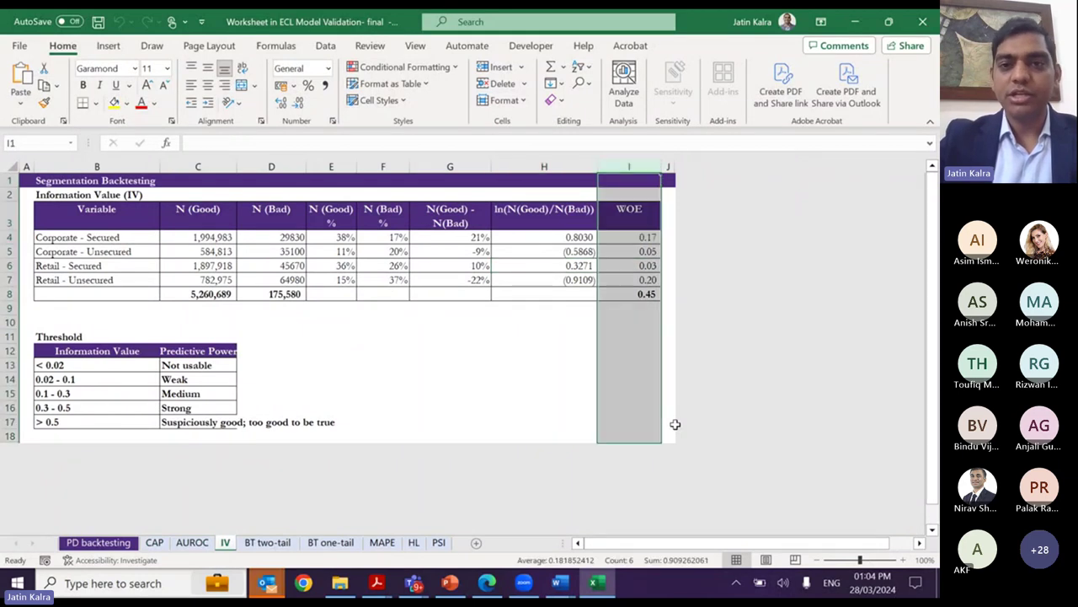
- Go down the WOE column past its total and across to the Predictive Power heading of the threshold table
key(Down)
key(Down)
key(Down)
key(Down)
key(Down)
key(Down)
key(Down)
key(Down)
key(Down)
key(Down)
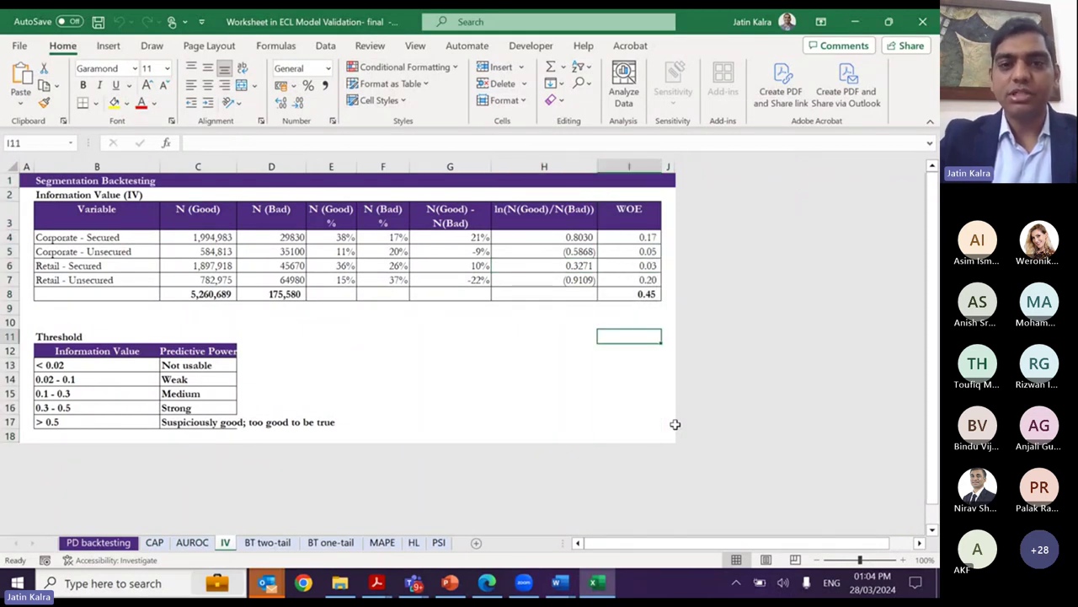
key(Down)
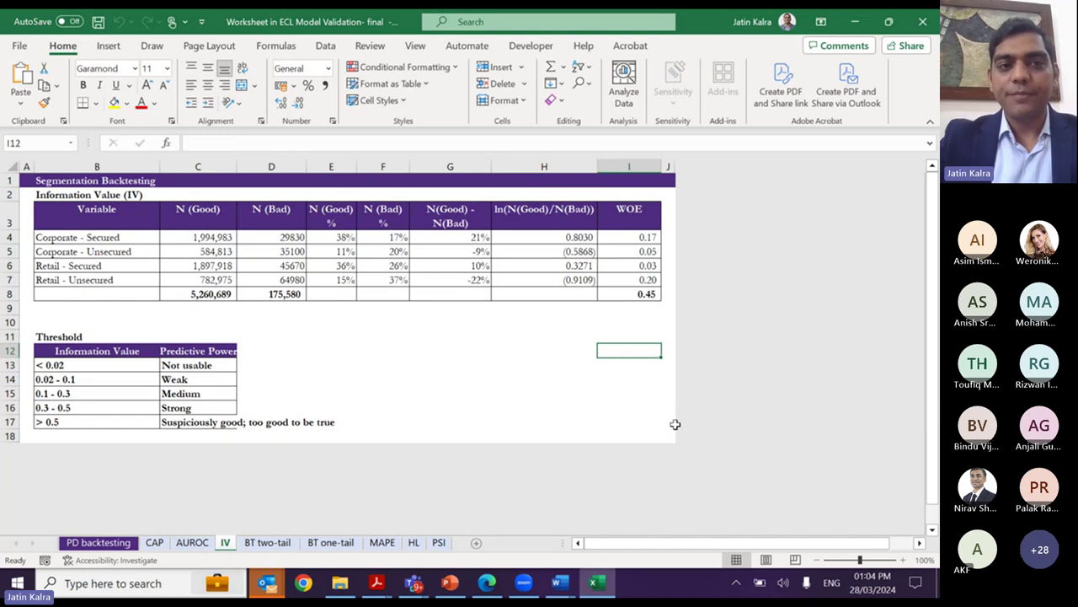
key(ctrl+Left)
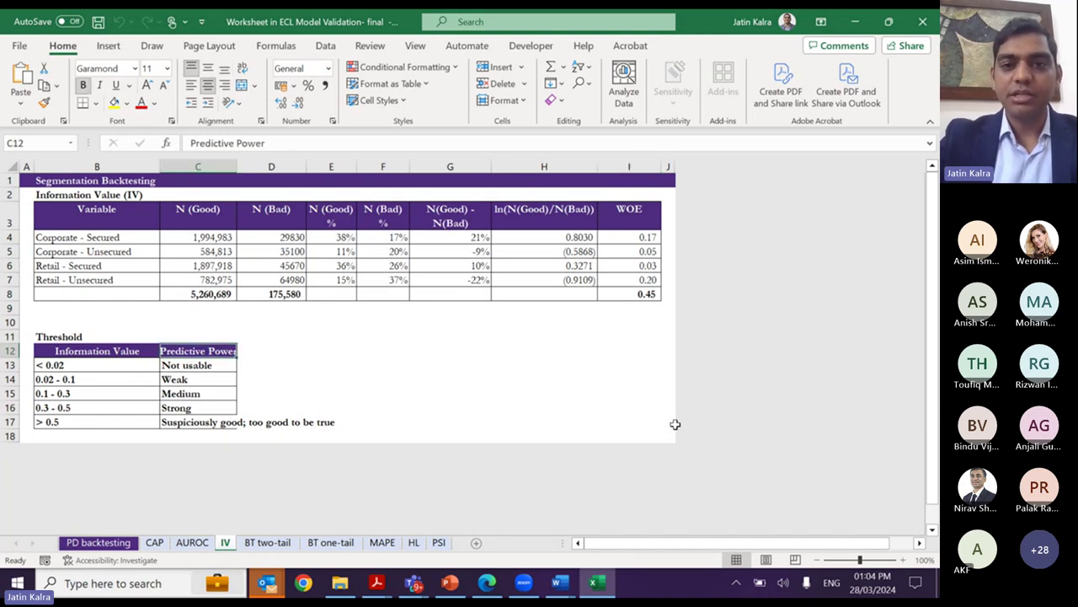
key(Right)
key(Right)
key(Right)
key(Right)
key(Right)
key(Right)
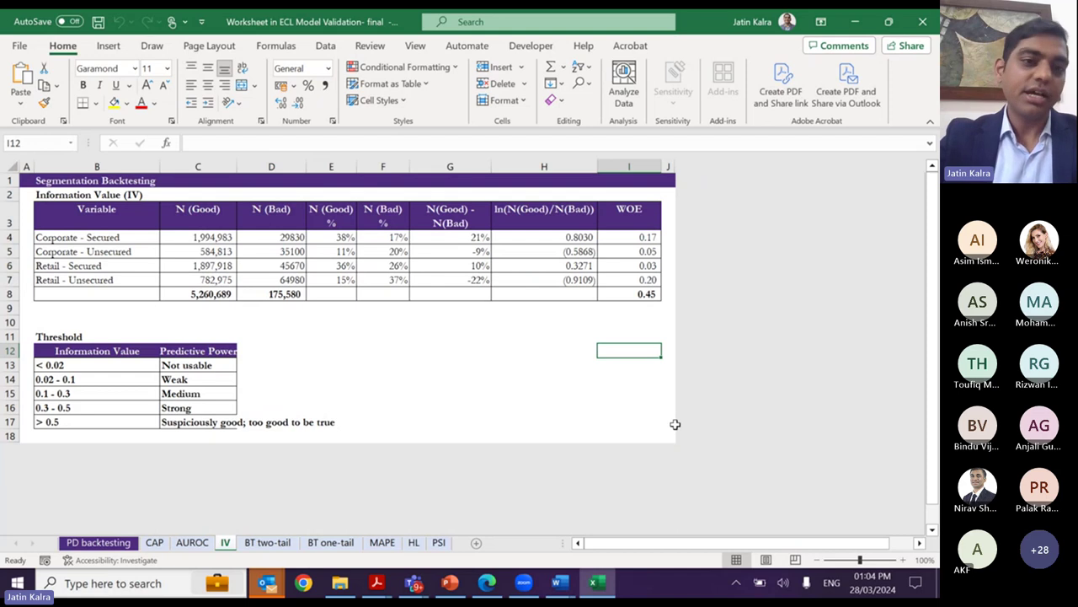
key(Down)
key(Down)
key(Down)
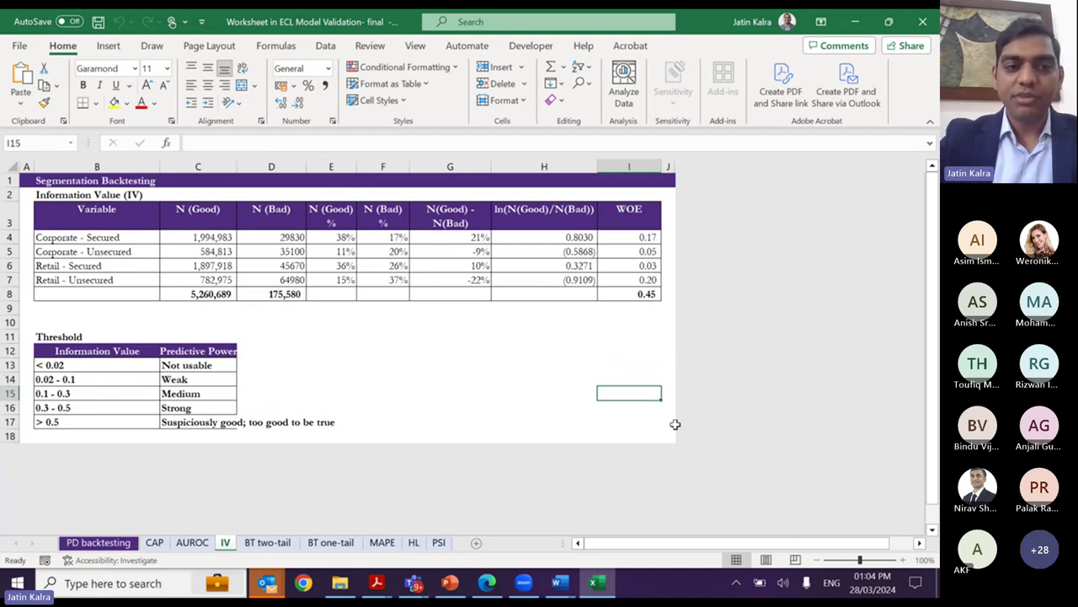
- Highlight the whole Information Value threshold table, B12 to C17
key(ctrl+Left)
key(Left)
key(Right)
key(Left)
key(ctrl+Up)
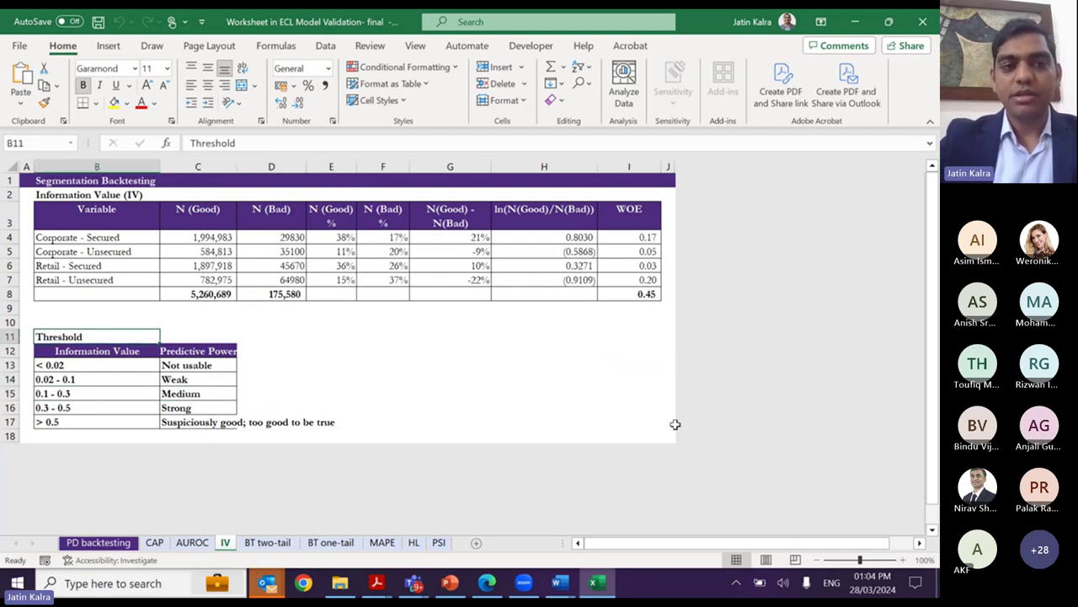
key(Down)
key(ctrl+shift+Down)
key(shift+Right)
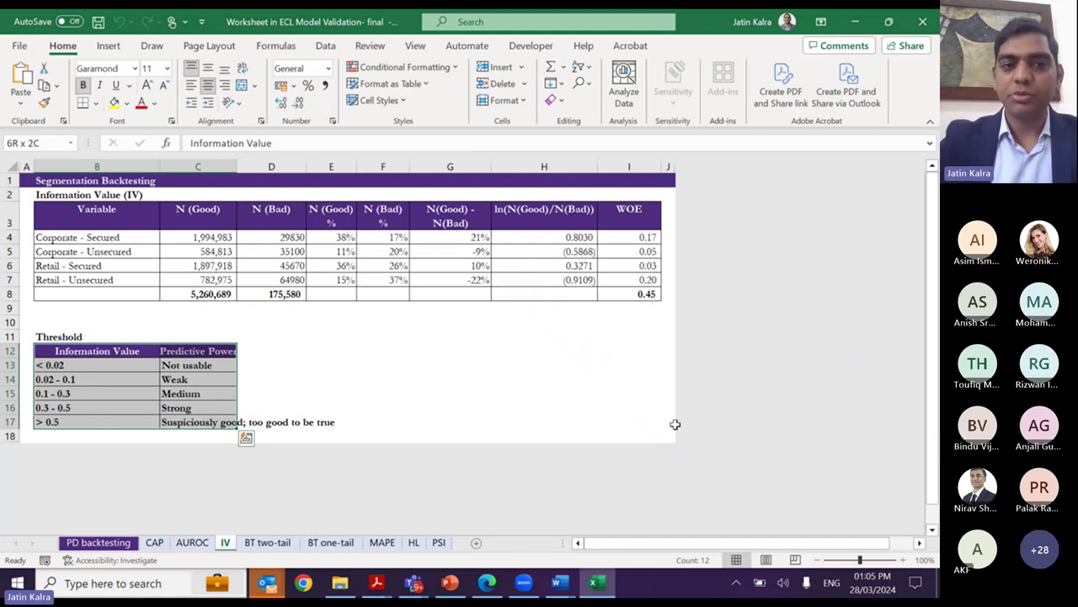
- Go through the threshold bands, highlighting the 0.3 - 0.5 row, the 0.1 - 0.3 row and the two lowest bands
key(Down)
key(Down)
key(Down)
key(Down)
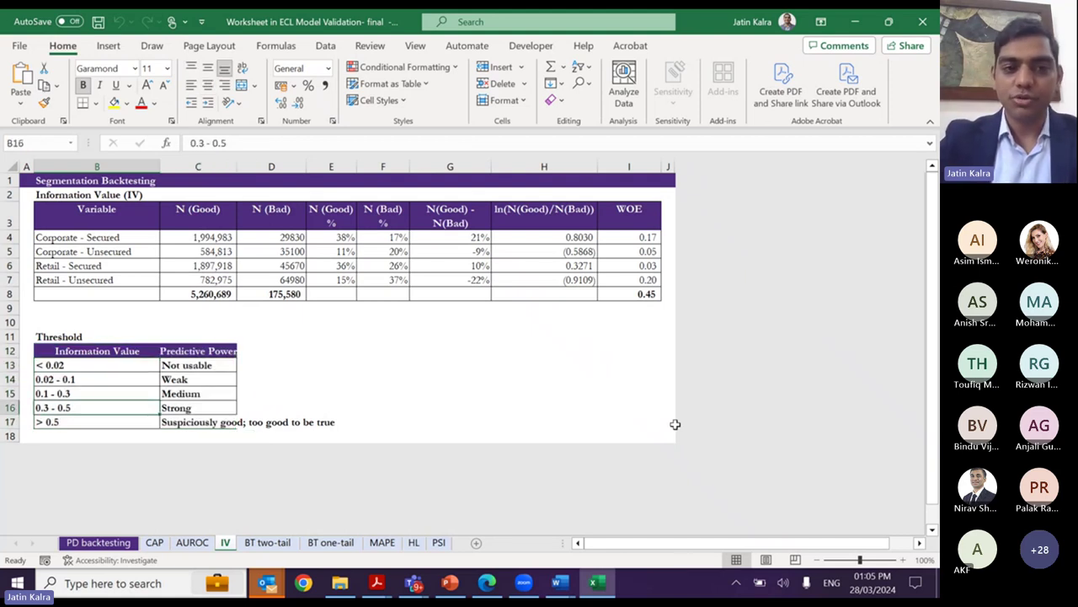
key(shift+space)
key(Up)
key(shift+space)
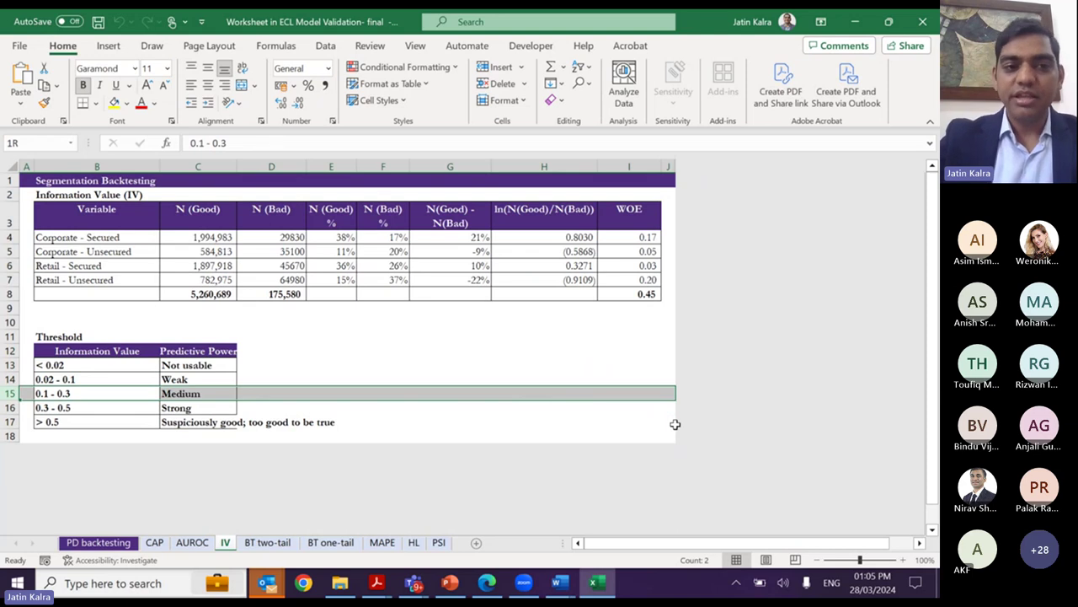
key(Up)
key(shift+space)
key(shift+Up)
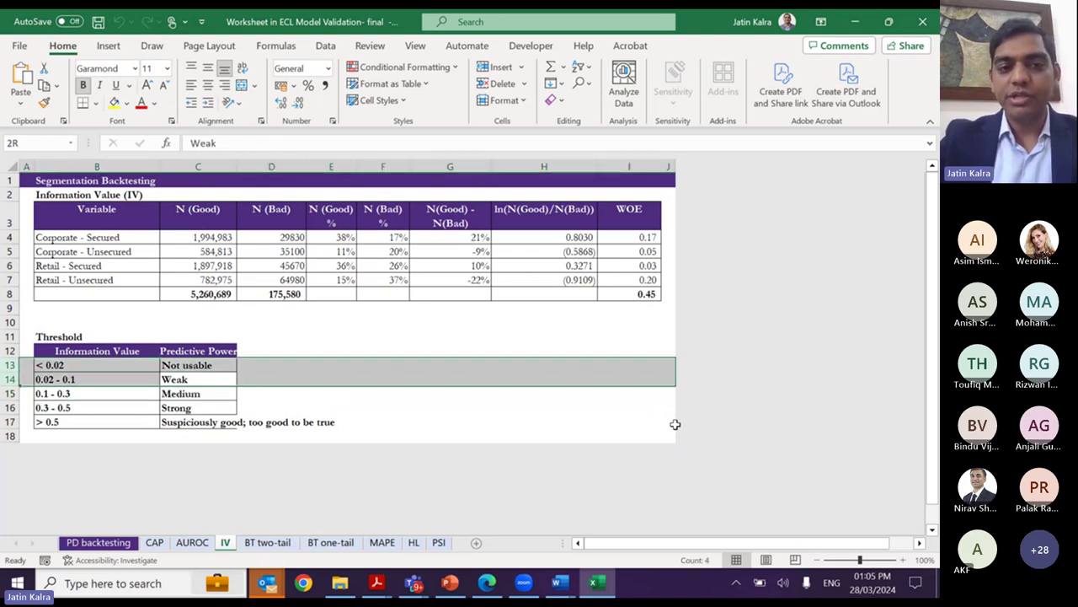
- Review the Strong and Suspiciously good ratings in the Predictive Power column
key(Right)
key(Down)
key(Down)
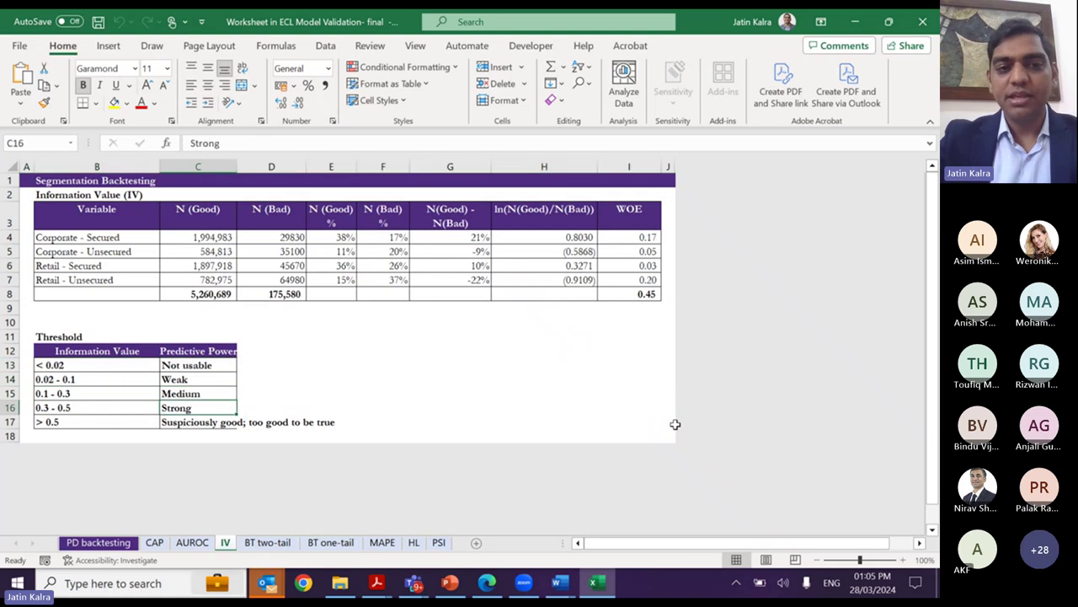
key(Down)
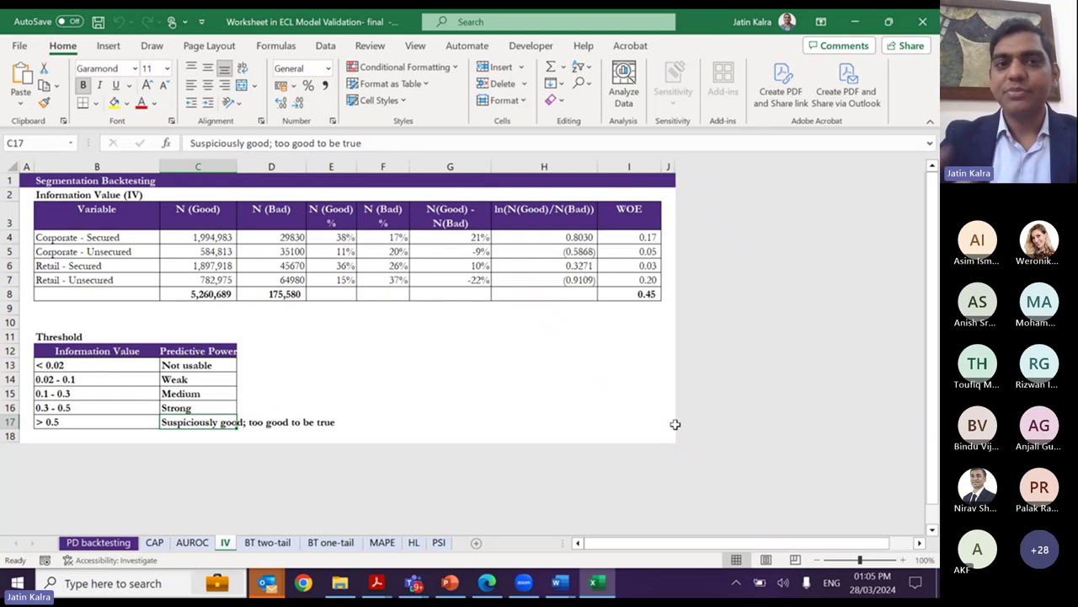
- Highlight the > 0.5 row of the threshold table and reread its predictive power rating
key(Right)
key(Right)
key(Right)
key(Right)
key(Right)
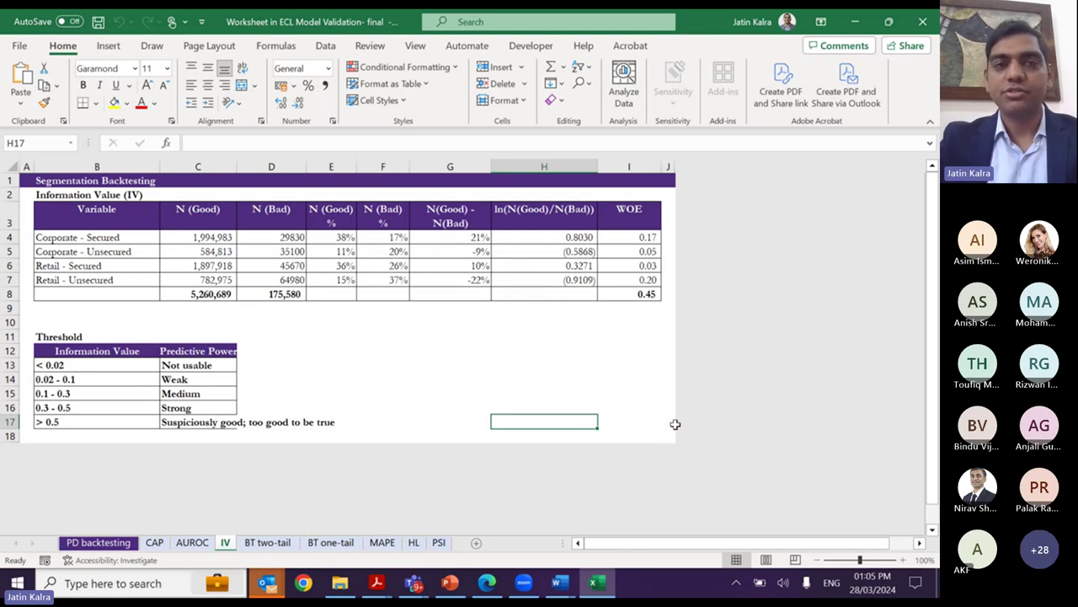
key(Left)
key(Left)
key(Left)
key(Left)
key(Left)
key(Left)
key(Left)
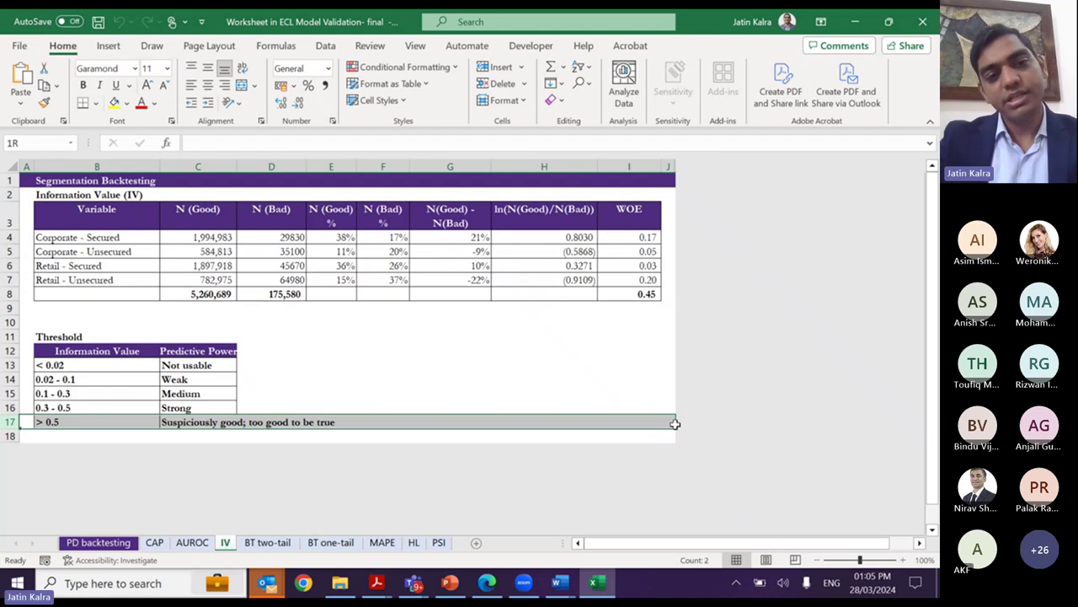
key(Right)
key(Right)
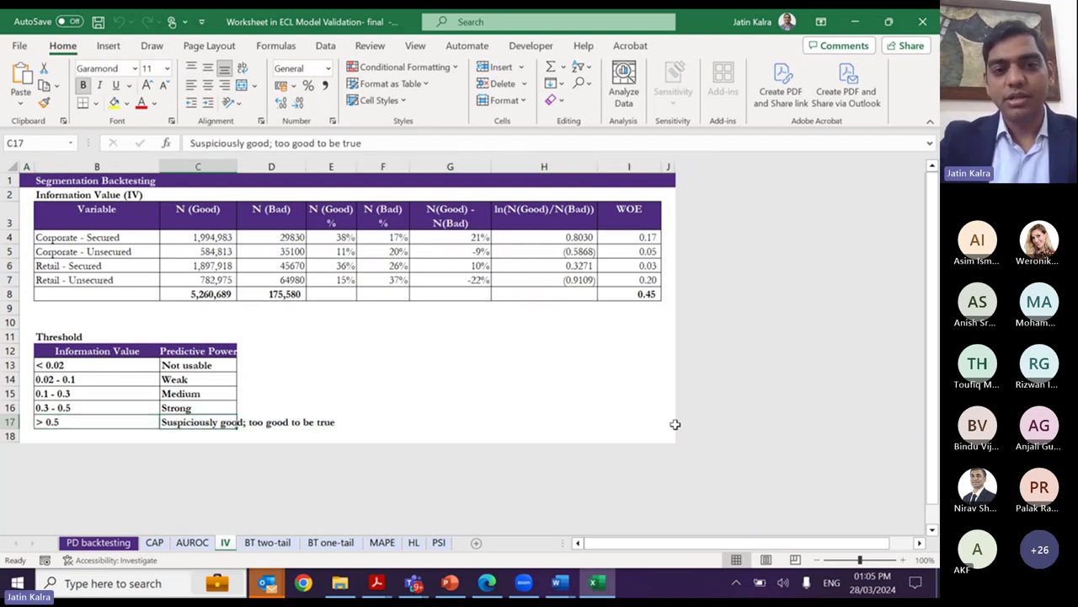
key(Right)
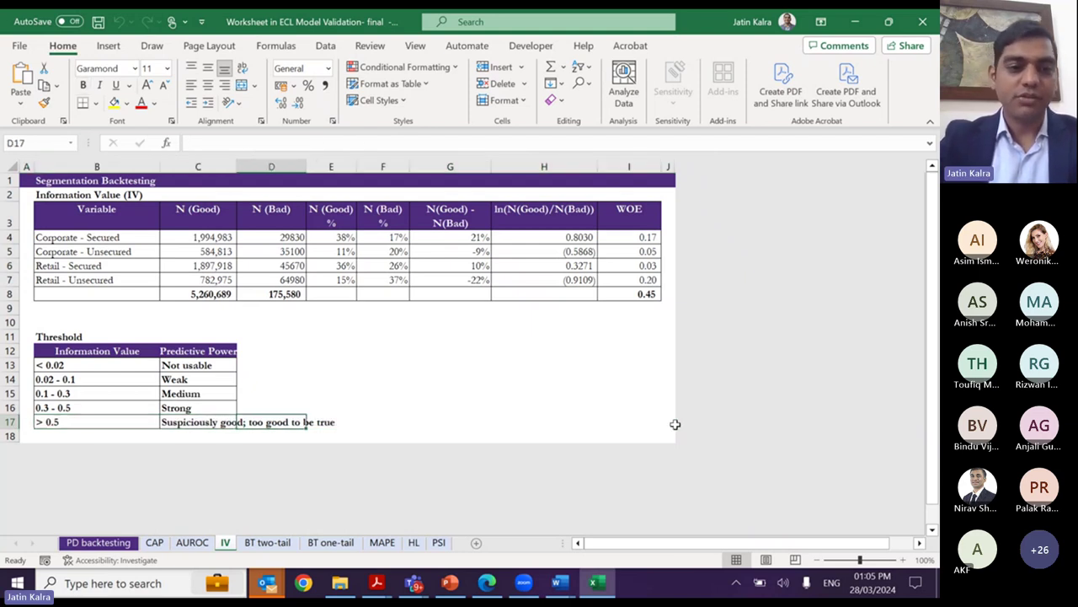
- Return to the PD backtesting sheet and read the criteria of the two-tail binomial test
key(ctrl+Page_Up)
key(ctrl+Page_Up)
key(ctrl+Page_Up)
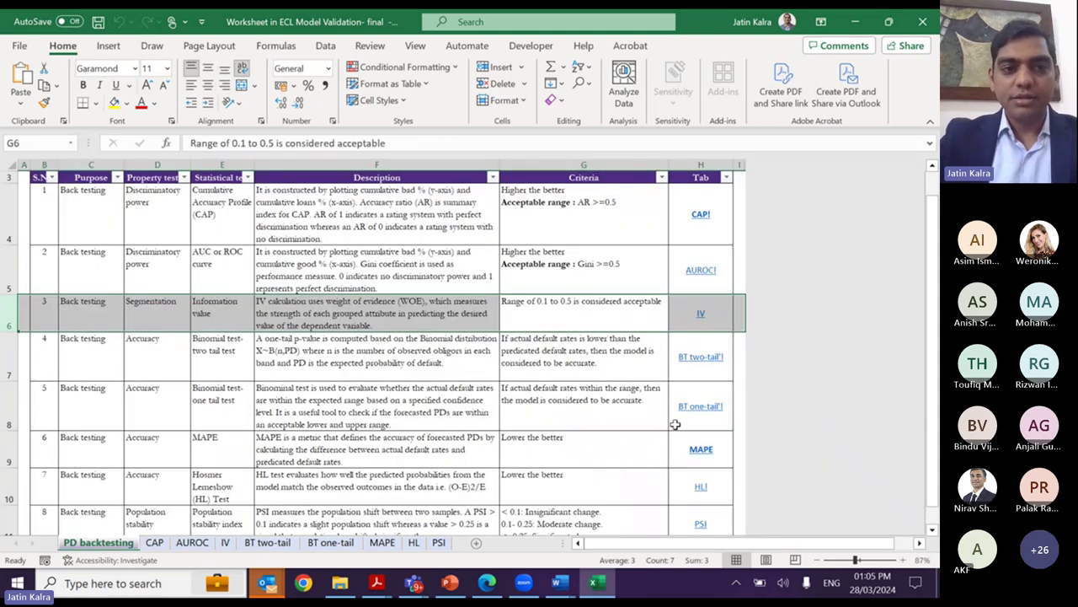
key(Down)
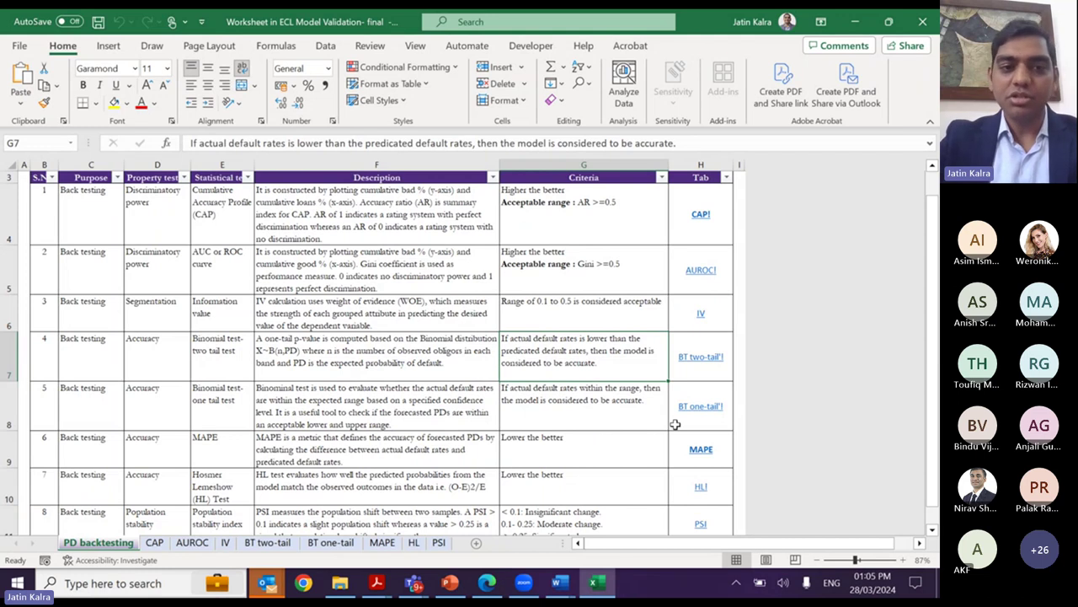
- Highlight the one-tail binomial test and MAPE rows of the backtesting list
key(Down)
key(shift+space)
key(shift+Down)
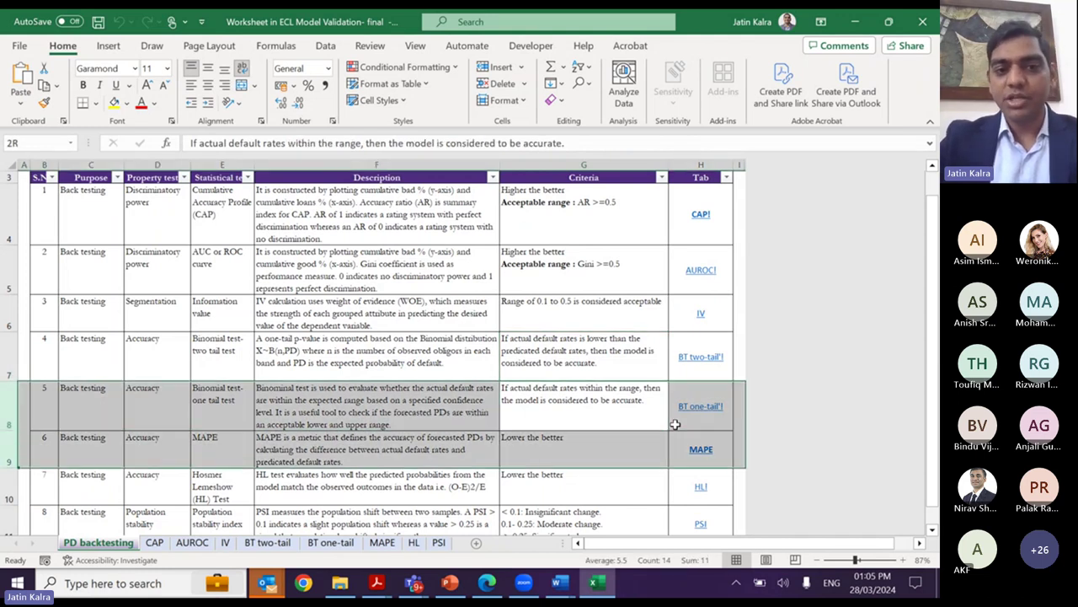
- Open the BT two-tail sheet and highlight the Actual Default Rates column of the binomial test table
key(Right)
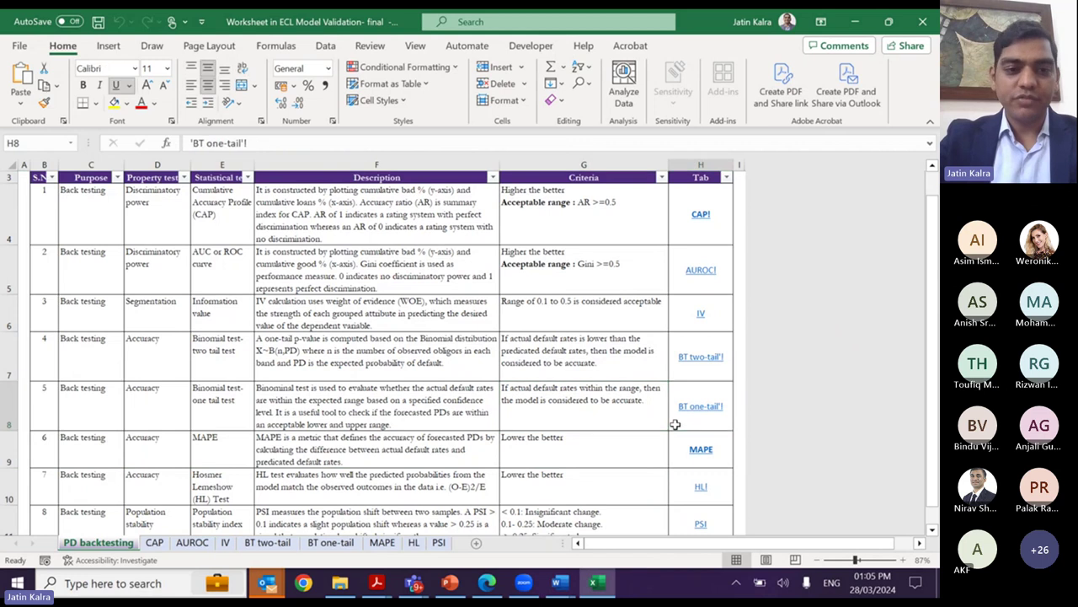
key(ctrl+Page_Down)
key(ctrl+Page_Down)
key(ctrl+Page_Down)
key(ctrl+Page_Down)
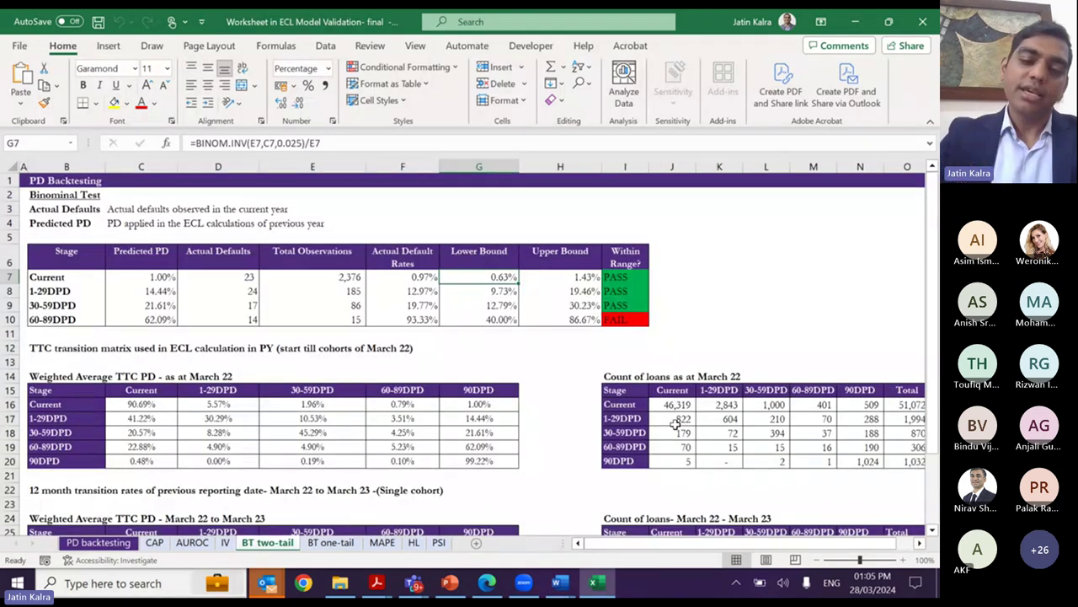
key(Left)
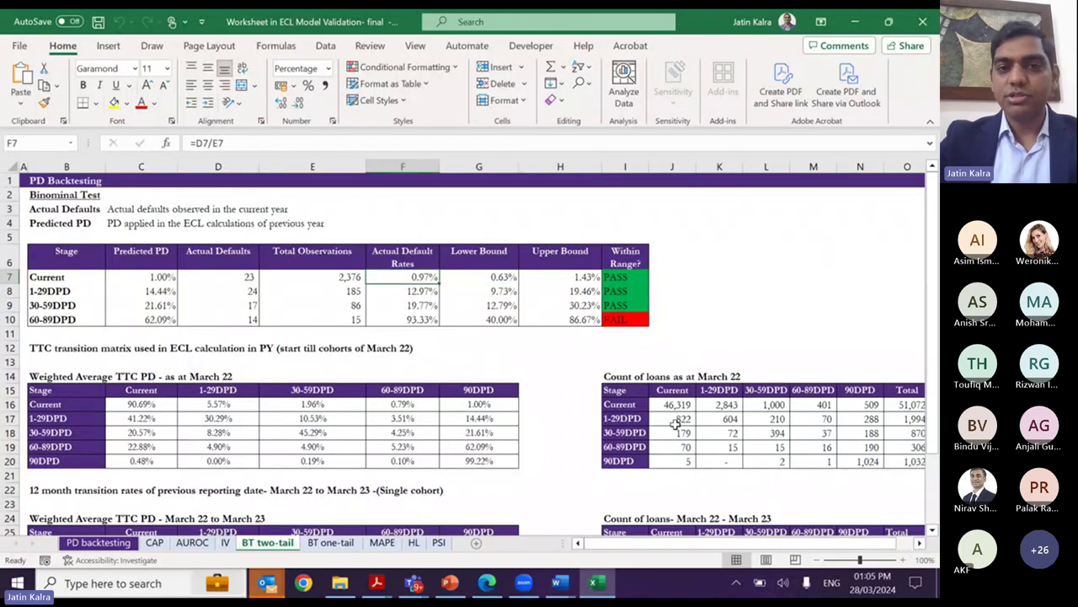
key(ctrl+space)
key(shift+BackSpace)
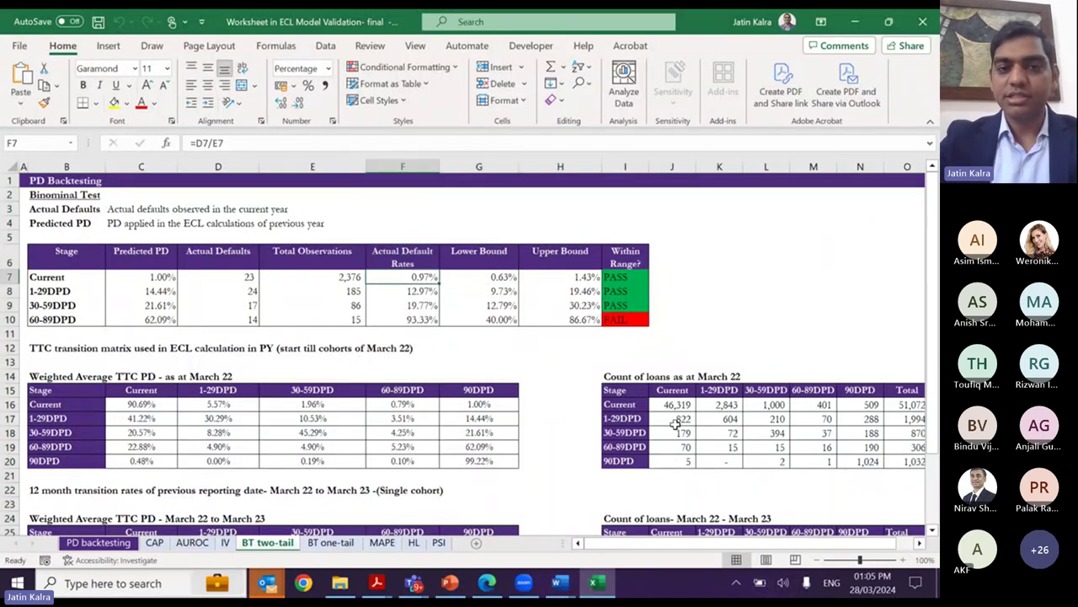
key(ctrl+space)
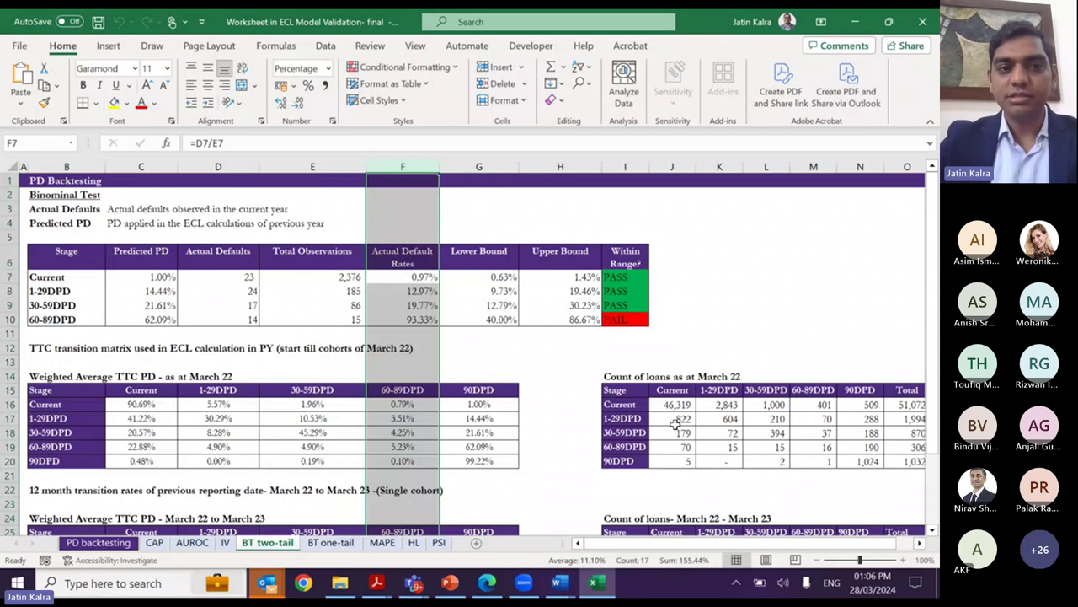
- Highlight the Predicted PD column and examine its values across the four stages
key(Left)
key(Left)
key(Left)
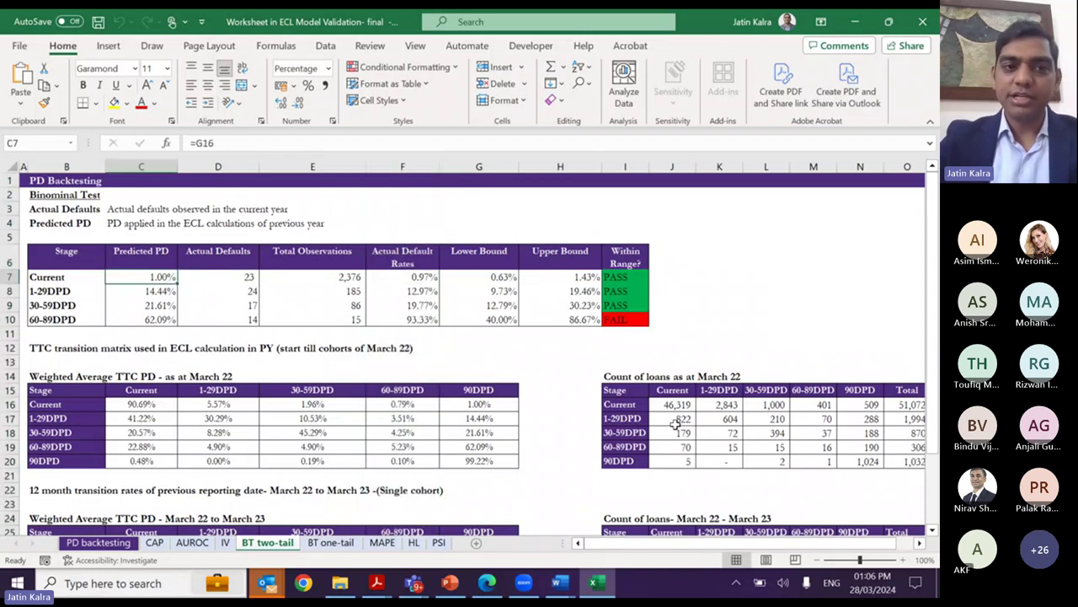
key(ctrl+space)
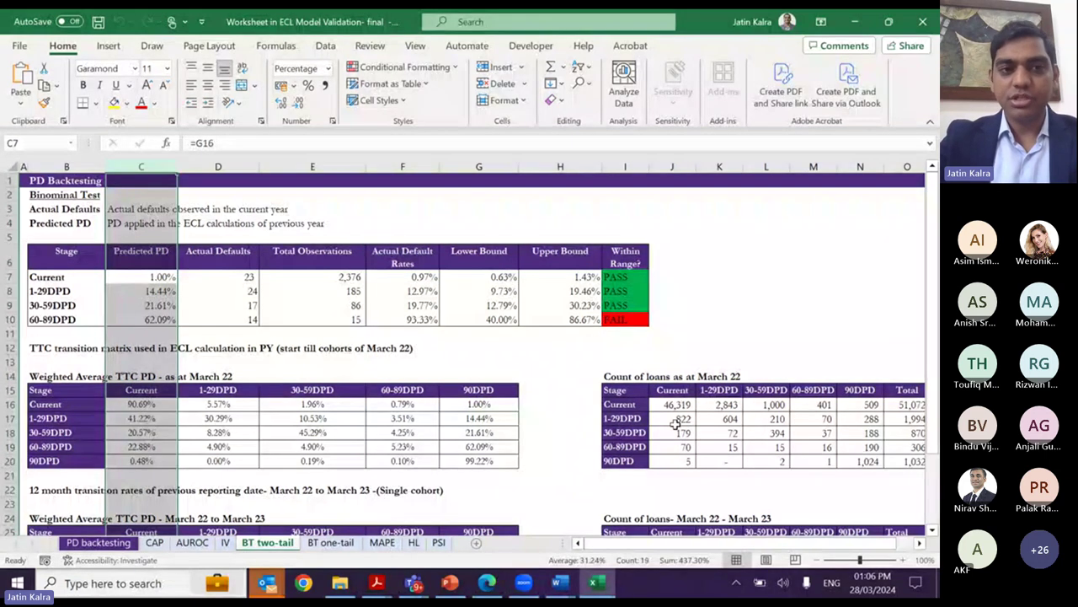
key(shift+BackSpace)
key(shift+Down)
key(shift+Down)
key(shift+Down)
- Highlight the Lower Bound and Upper Bound of the Current stage together
key(Right)
key(Right)
key(Right)
key(Right)
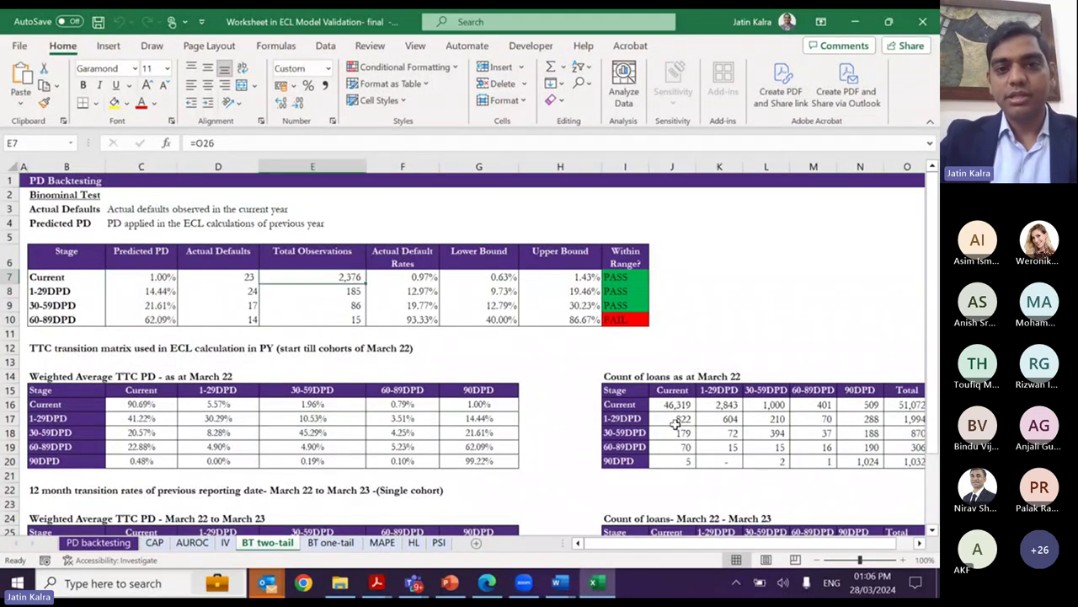
key(Right)
key(Left)
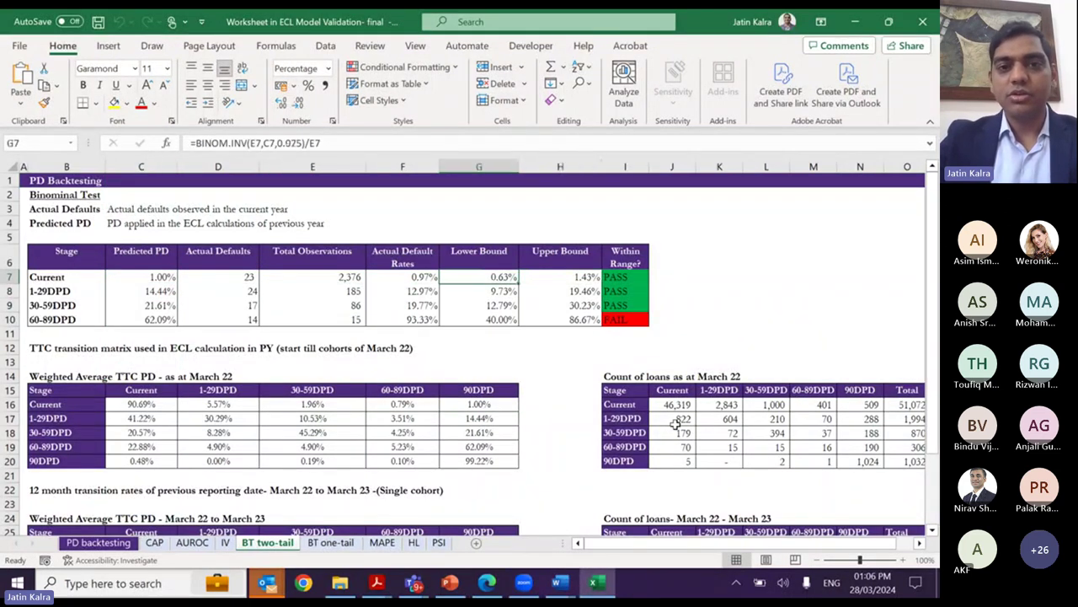
key(shift+Right)
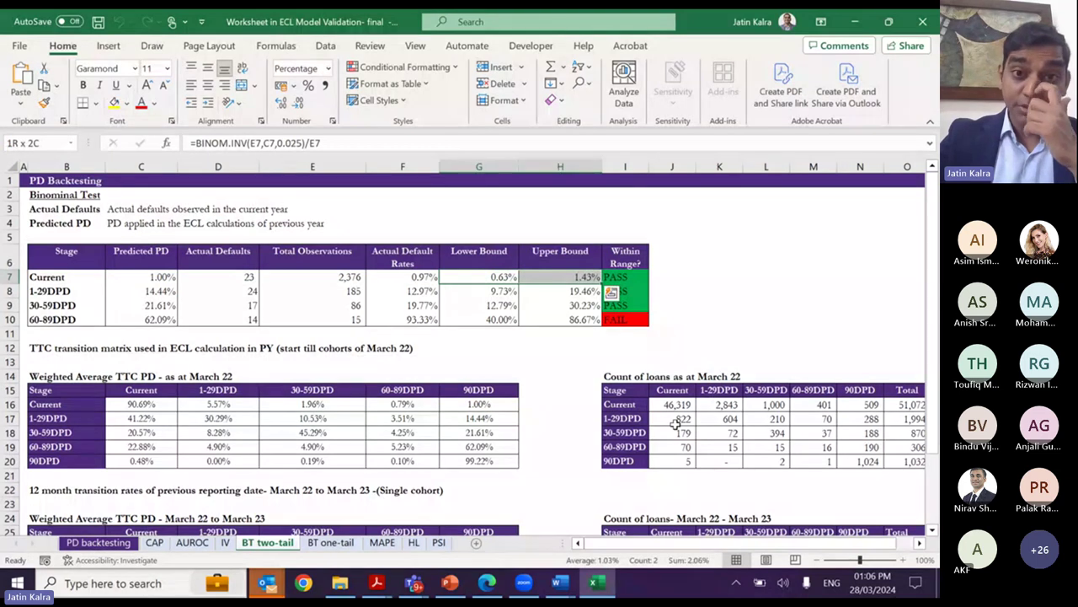
- Compare the Current stage's actual default rate with its bounds and inspect its Within Range? formula
key(Left)
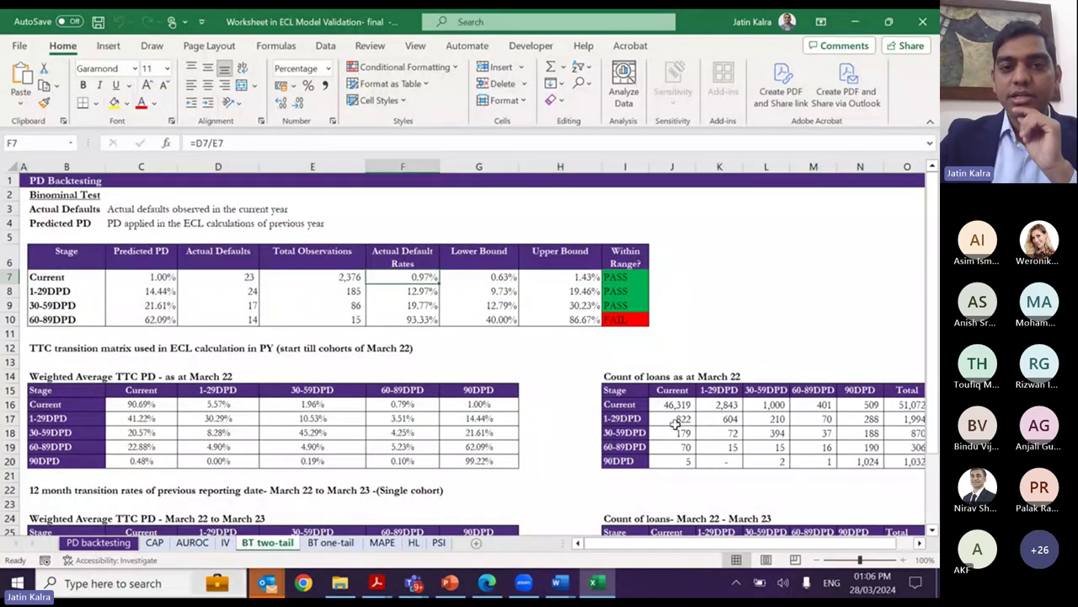
key(Right)
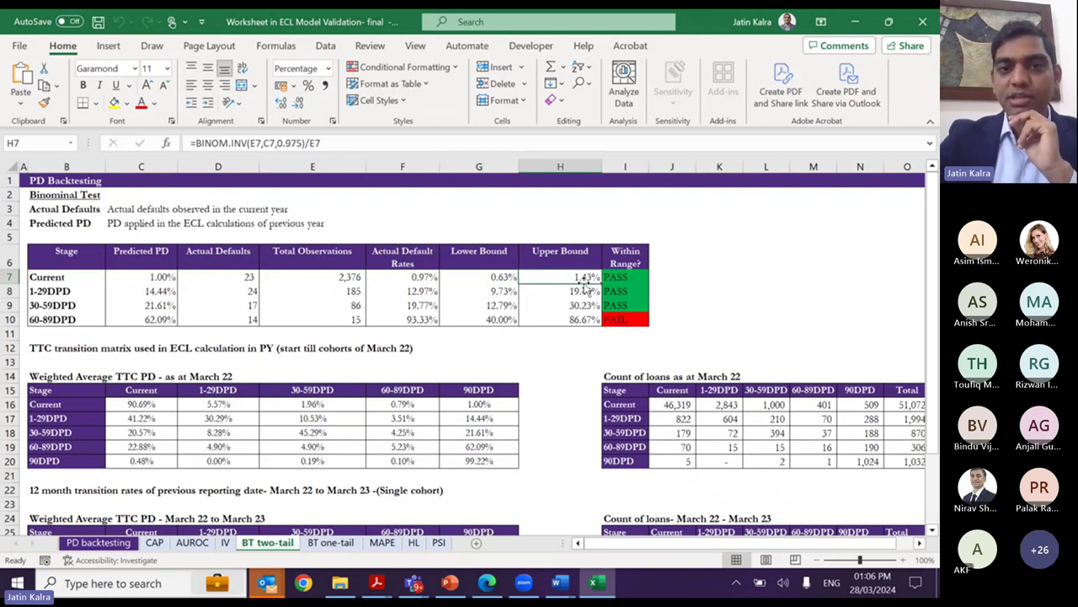
key(Left)
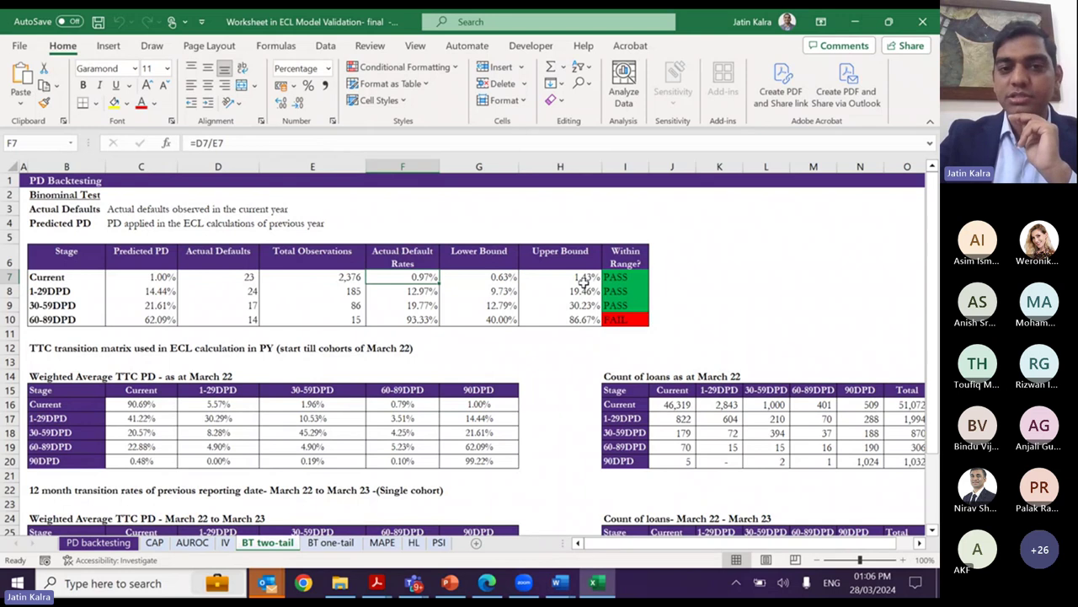
key(Right)
key(shift+Right)
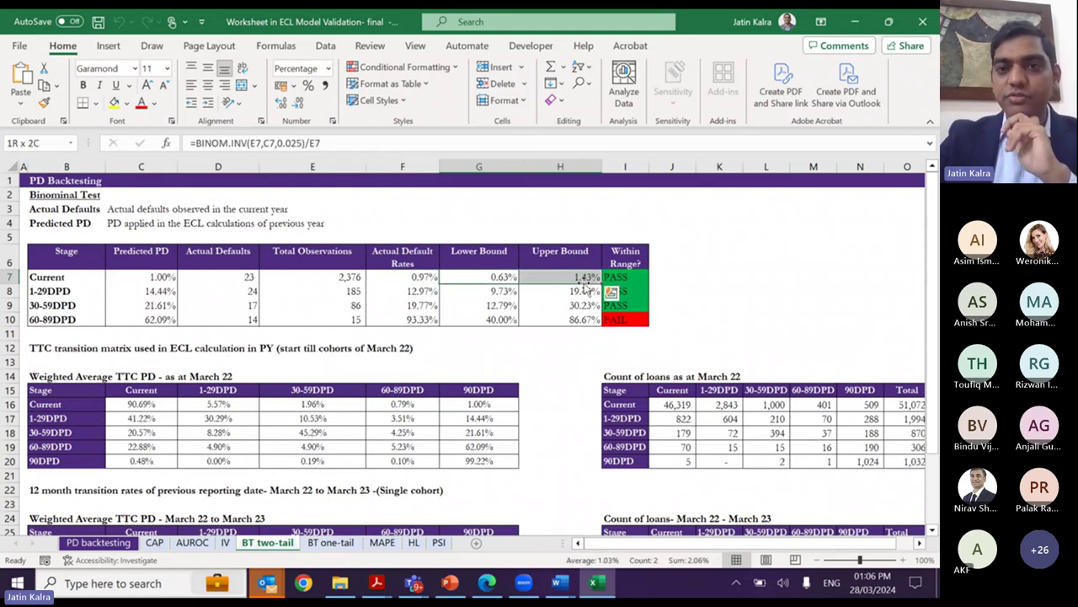
key(Right)
key(Right)
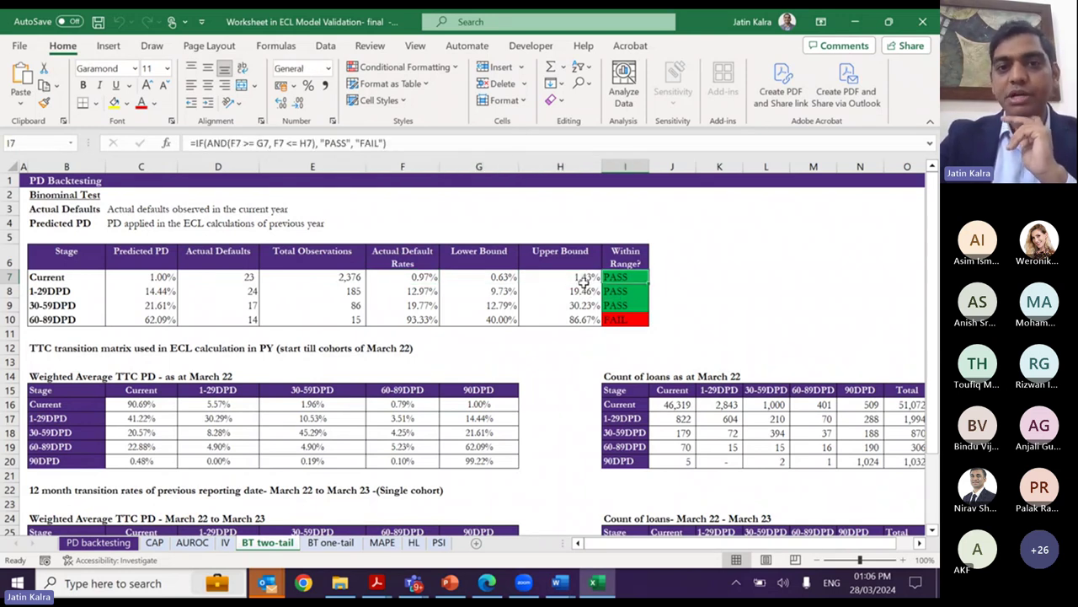
- Highlight the 60-89DPD row of the two-tail table and examine its actual default rate
key(ctrl+Down)
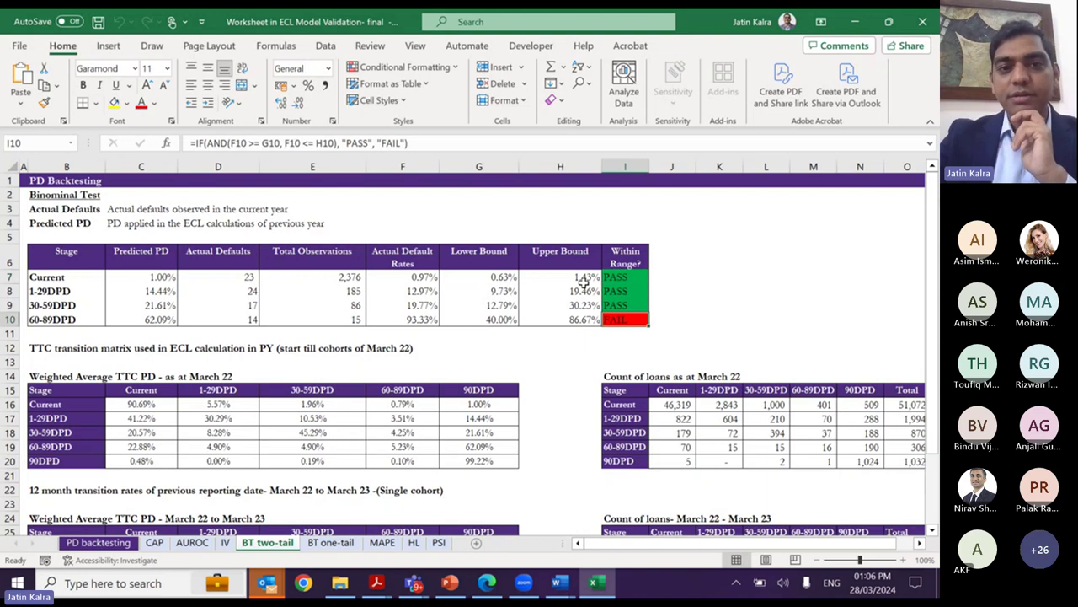
key(shift+space)
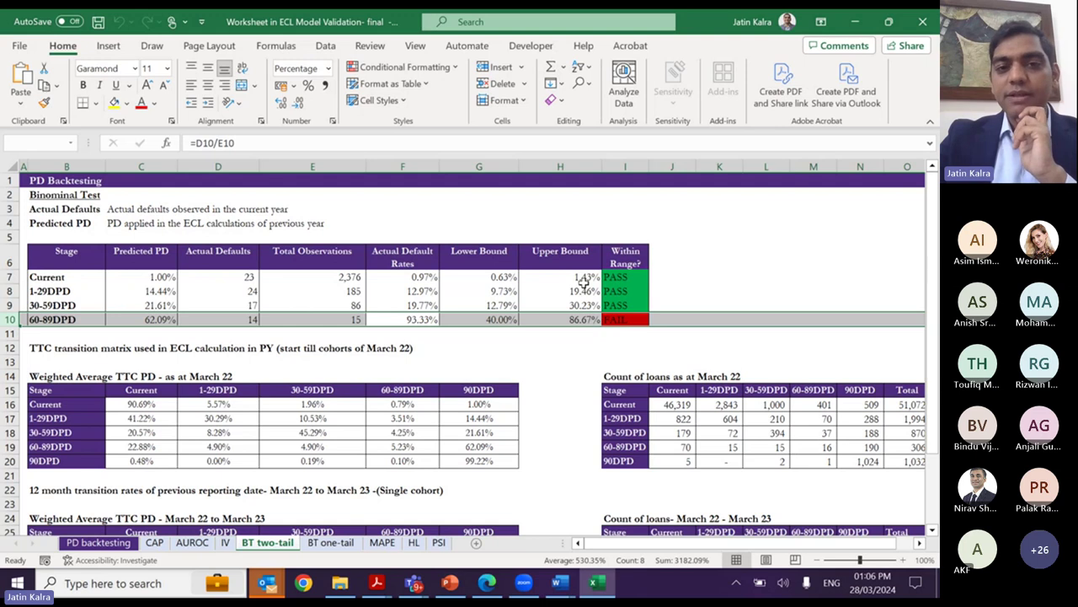
key(Left)
key(Left)
key(Left)
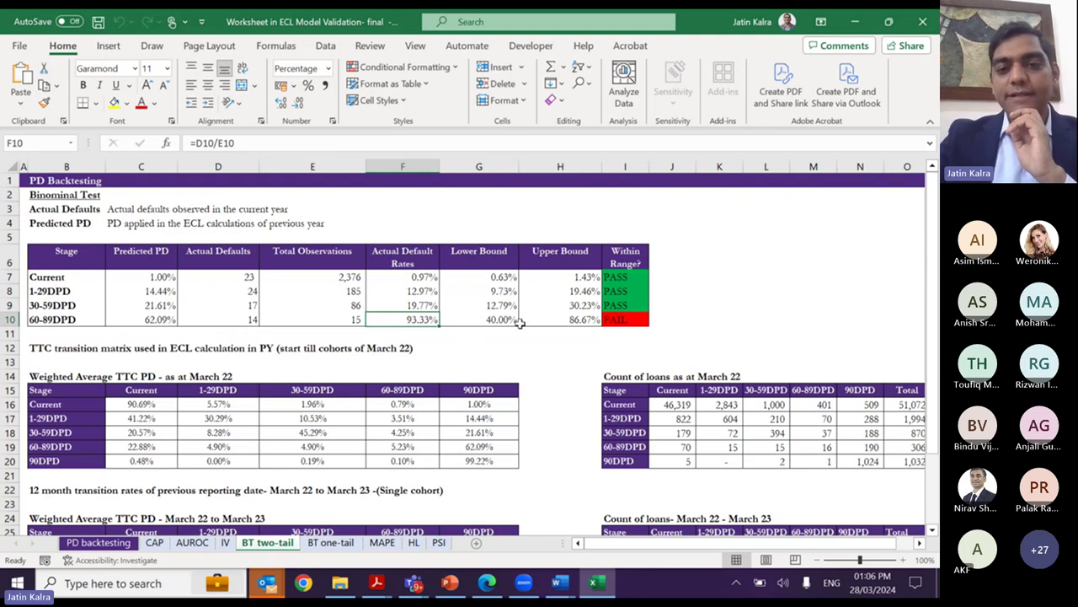
- Highlight the Lower Bound and Upper Bound cells of the 60-89DPD stage
click(503, 327)
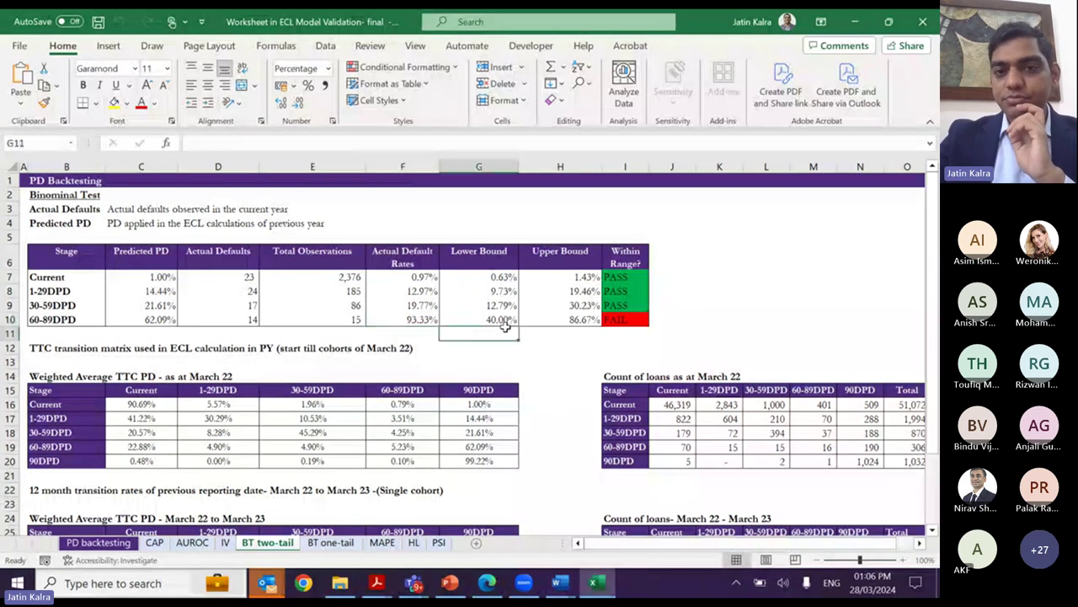
key(Right)
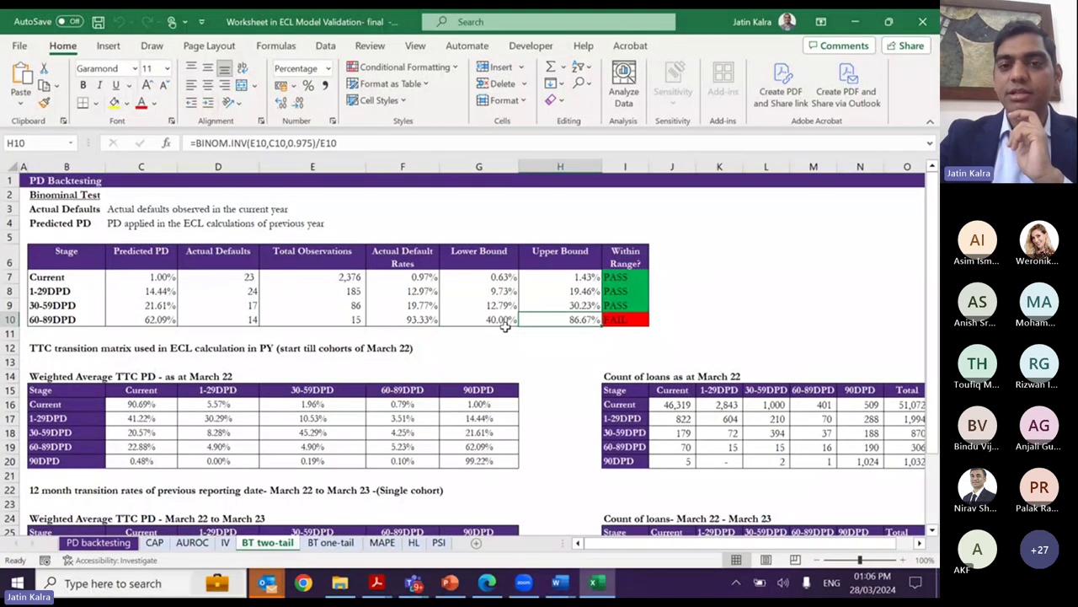
key(shift+space)
click(505, 327)
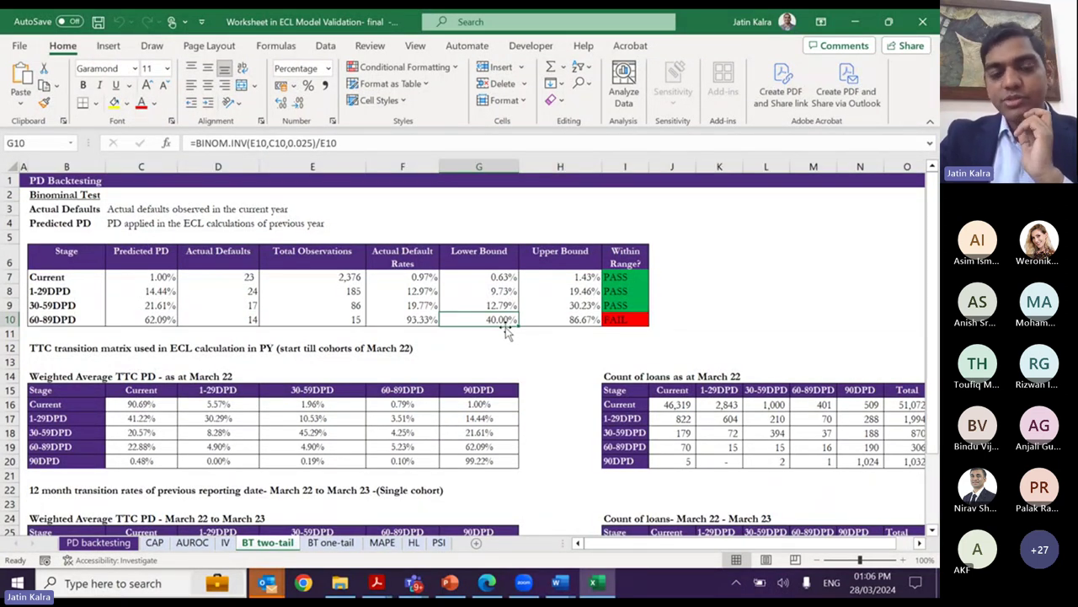
key(shift+Right)
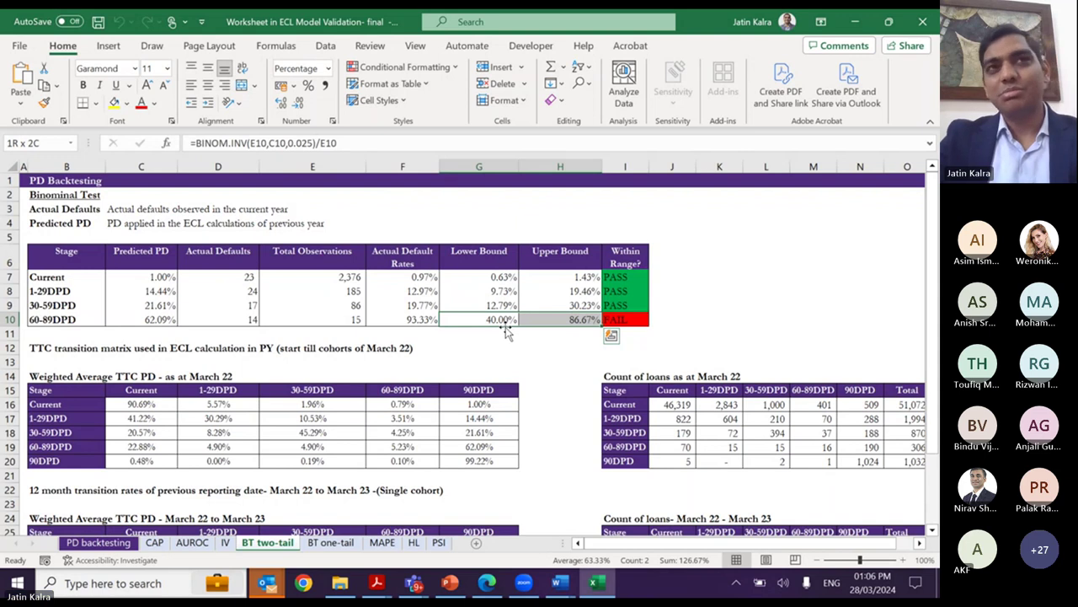
- Open the BT one-tail sheet and inspect the BINOM.INV formulas in the 95% conf. and 99% conf. columns
key(ctrl+Page_Down)
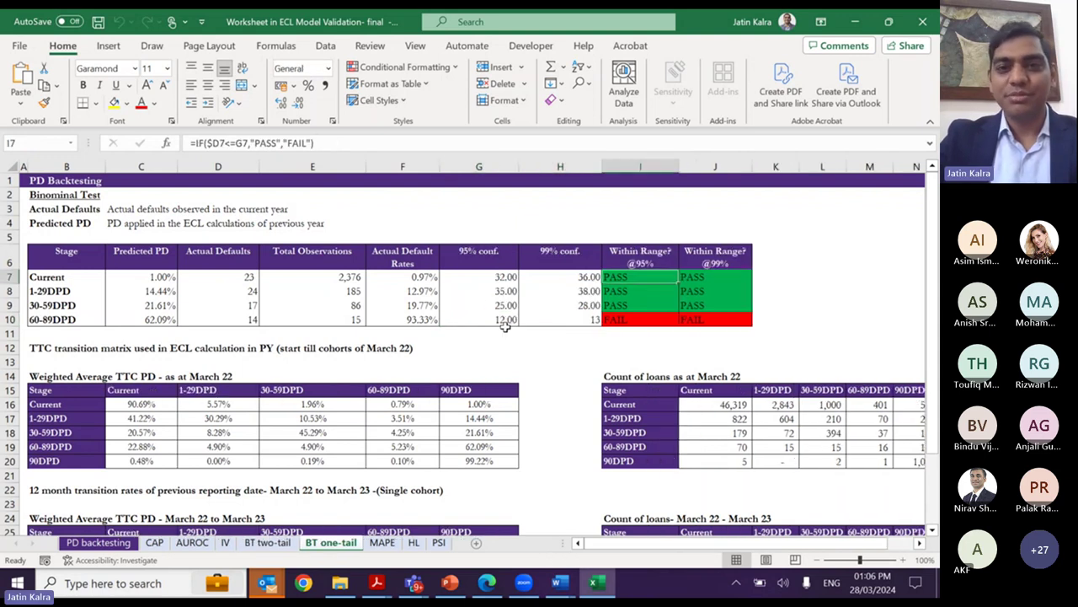
key(Left)
key(Left)
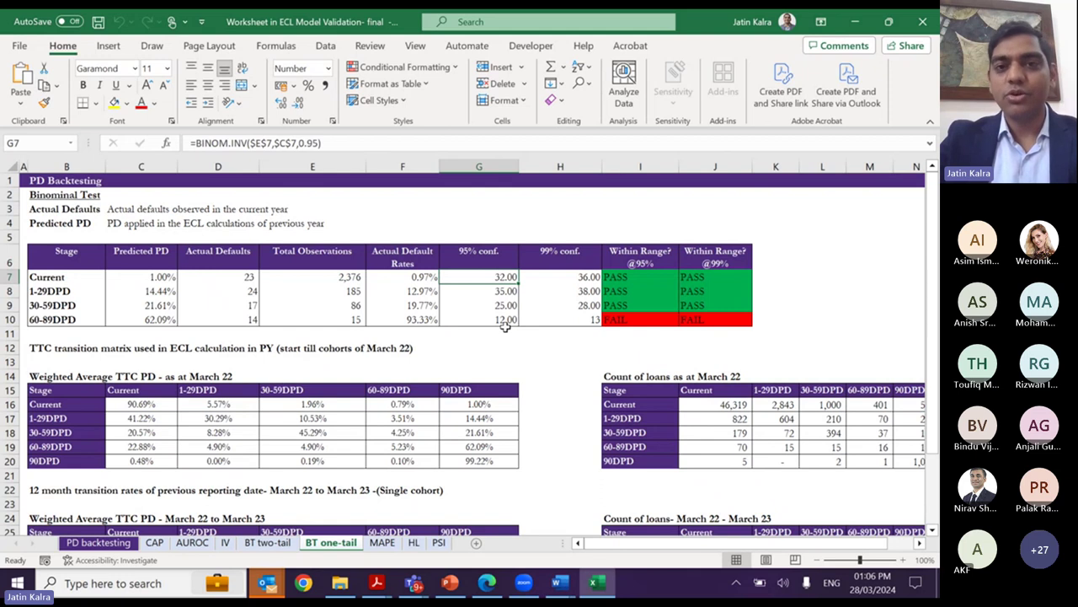
key(ctrl+space)
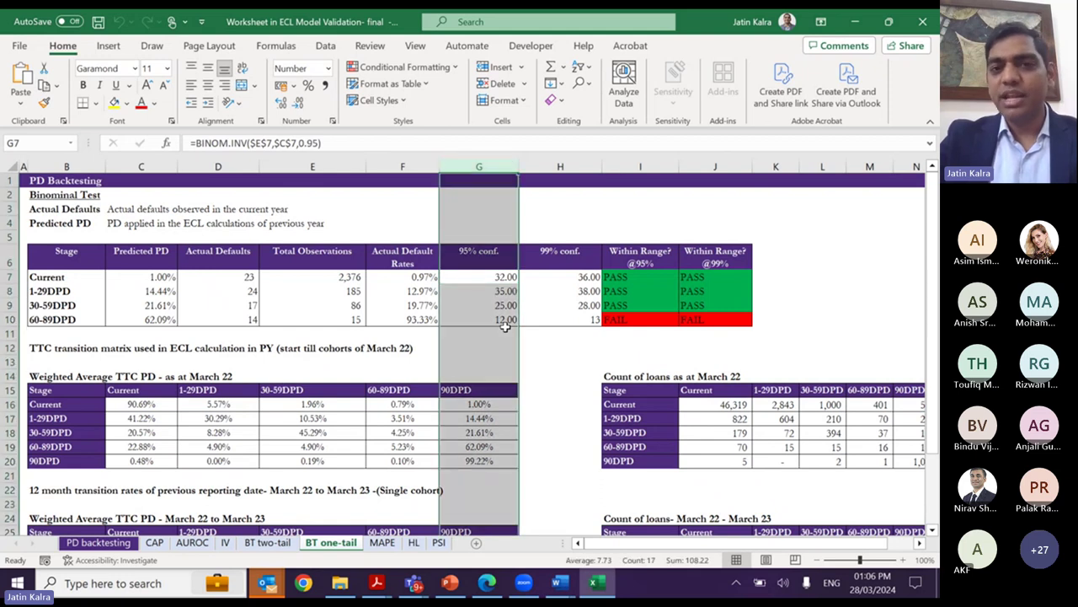
key(Right)
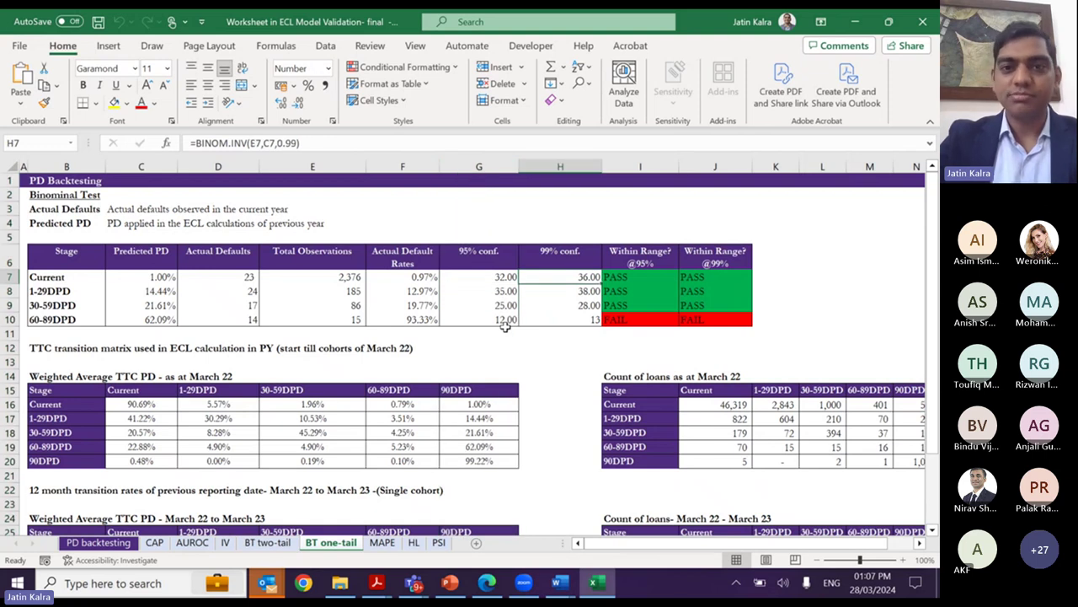
key(ctrl+space)
key(Down)
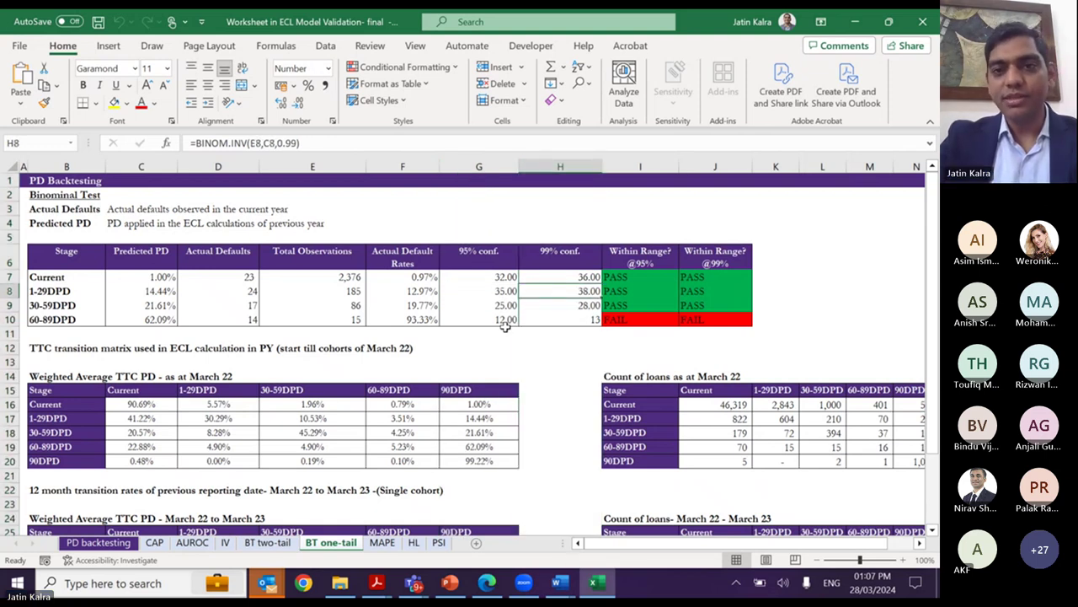
key(Left)
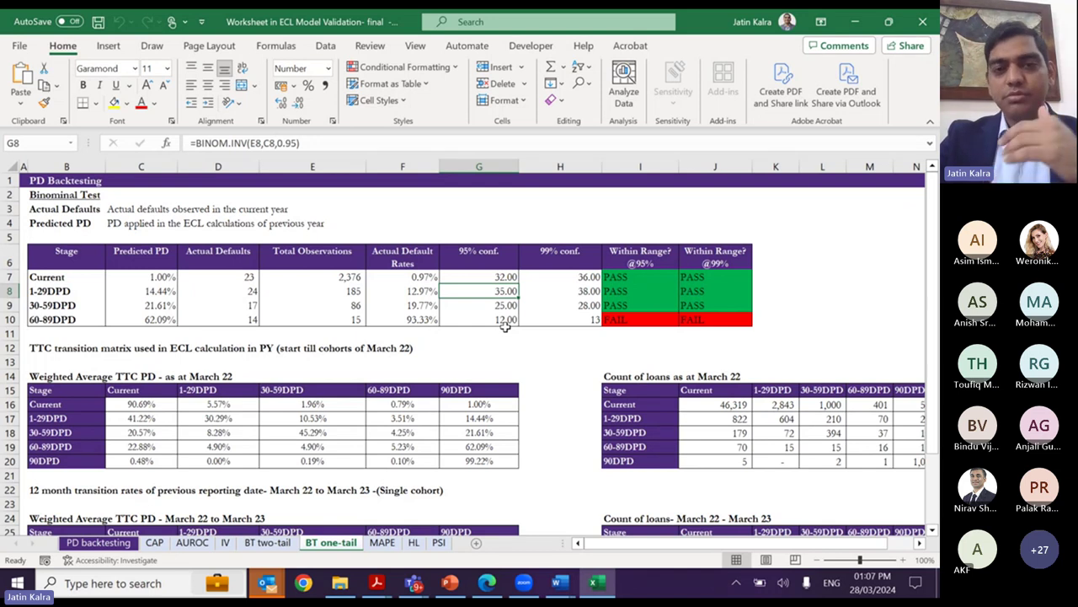
- Return to the BT two-tail sheet and highlight its Upper Bound column for comparison with the one-tail limits
key(Down)
key(Down)
key(Left)
key(Left)
key(Left)
key(Left)
key(ctrl+Page_Up)
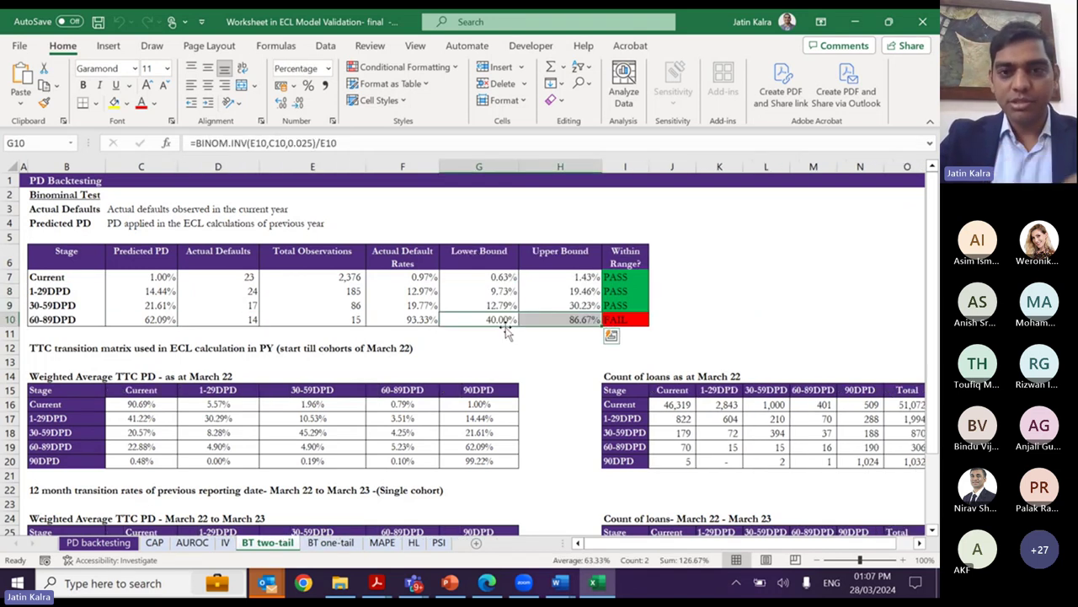
key(Right)
key(ctrl+space)
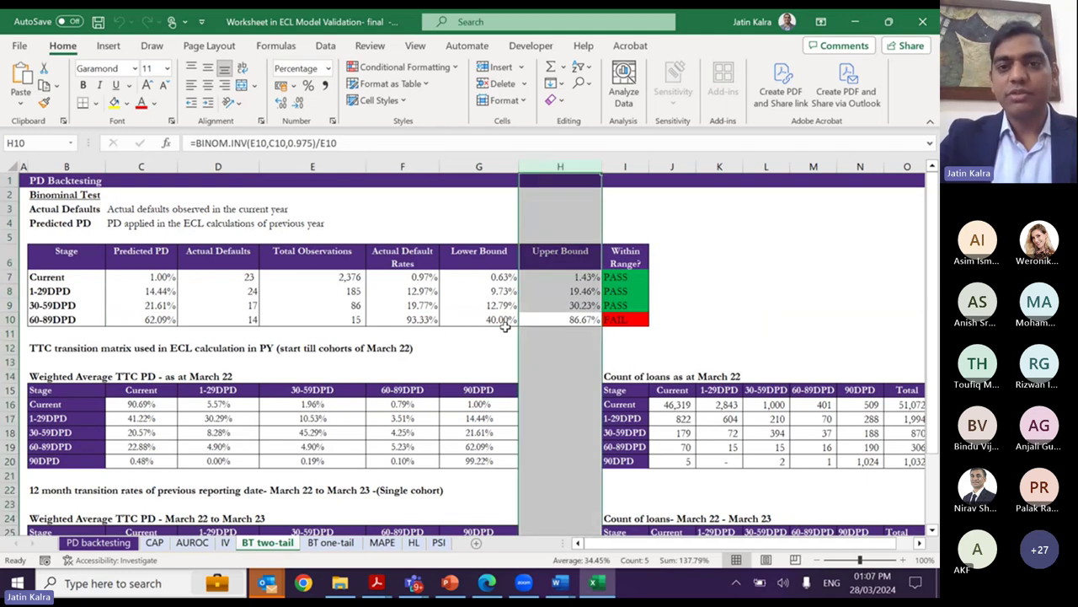
- Go back to the BT one-tail sheet and examine the 60-89DPD stage's 95% limit and actual default rate
key(ctrl+Page_Down)
key(Right)
key(Right)
key(Right)
key(Right)
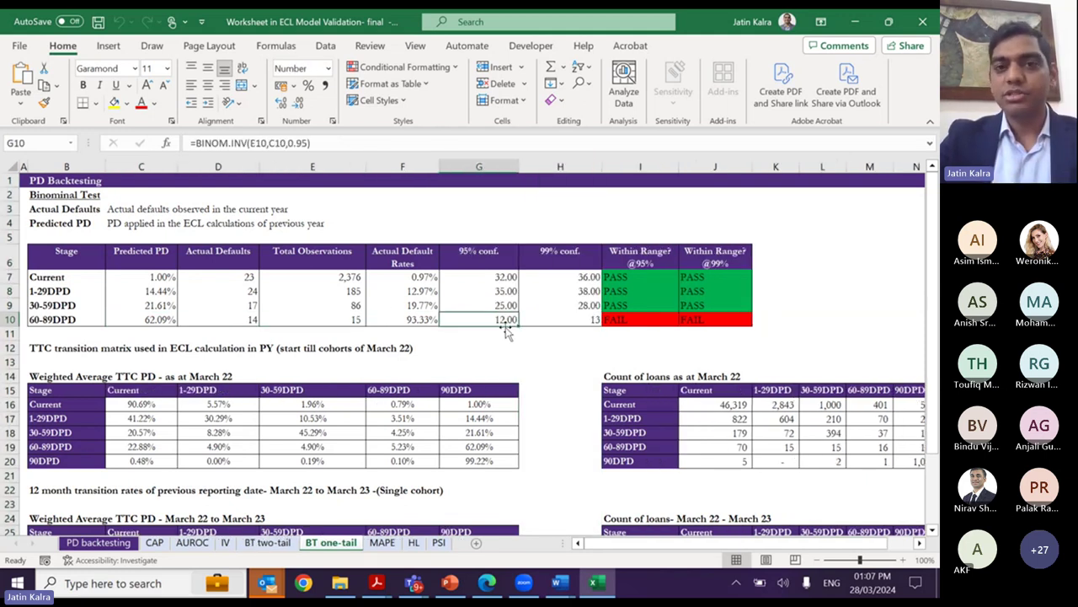
key(Left)
key(Right)
key(Left)
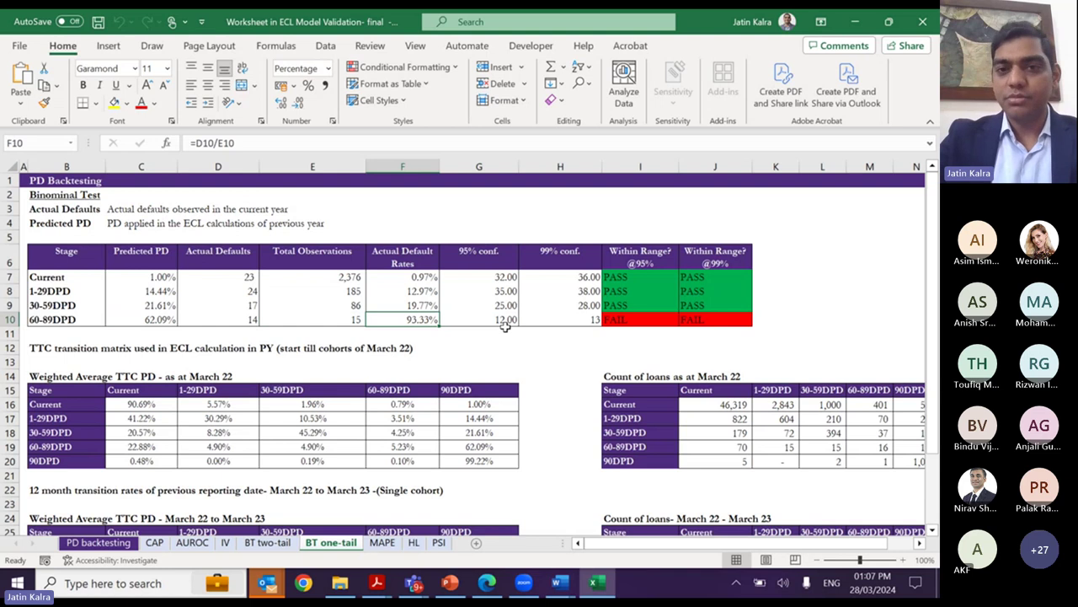
key(shift+Down)
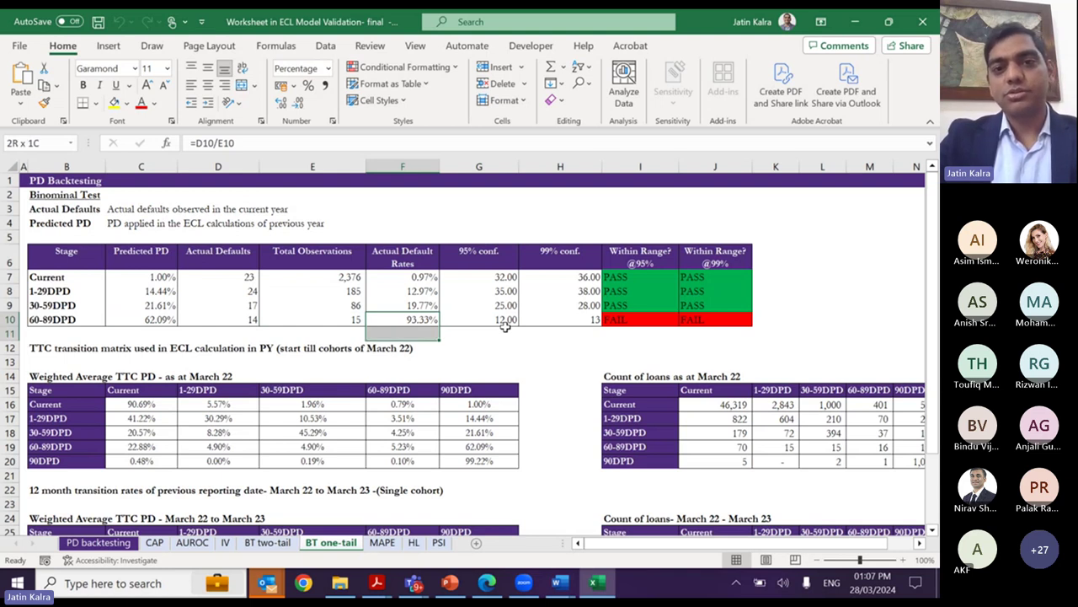
key(Right)
key(Right)
key(Right)
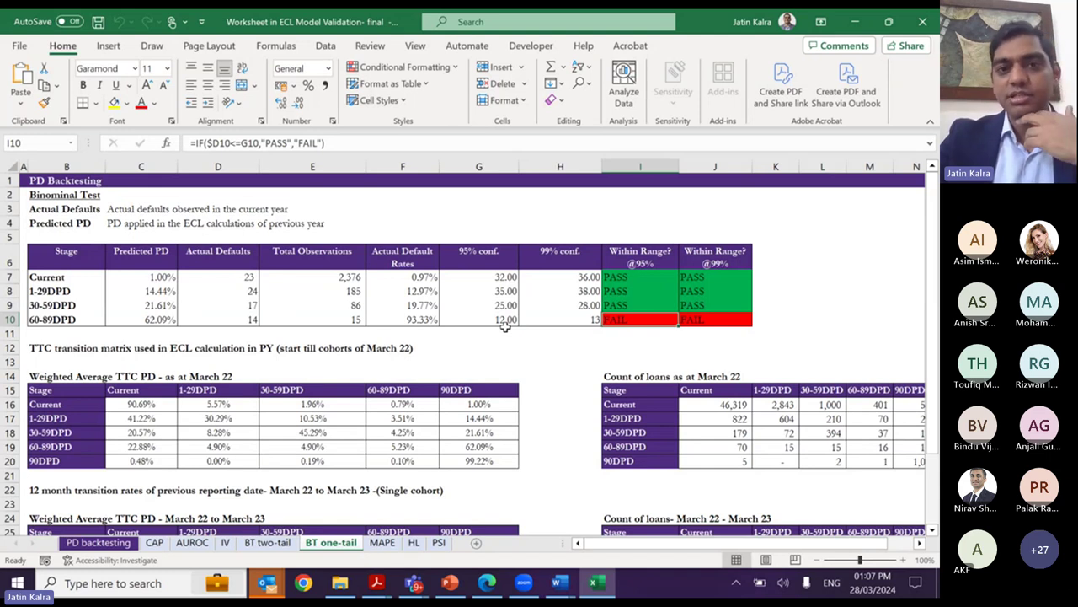
- Compare the 60-89DPD upper bound on the BT two-tail sheet with the Within Range? formulas on the BT one-tail sheet
key(ctrl+Page_Up)
key(Right)
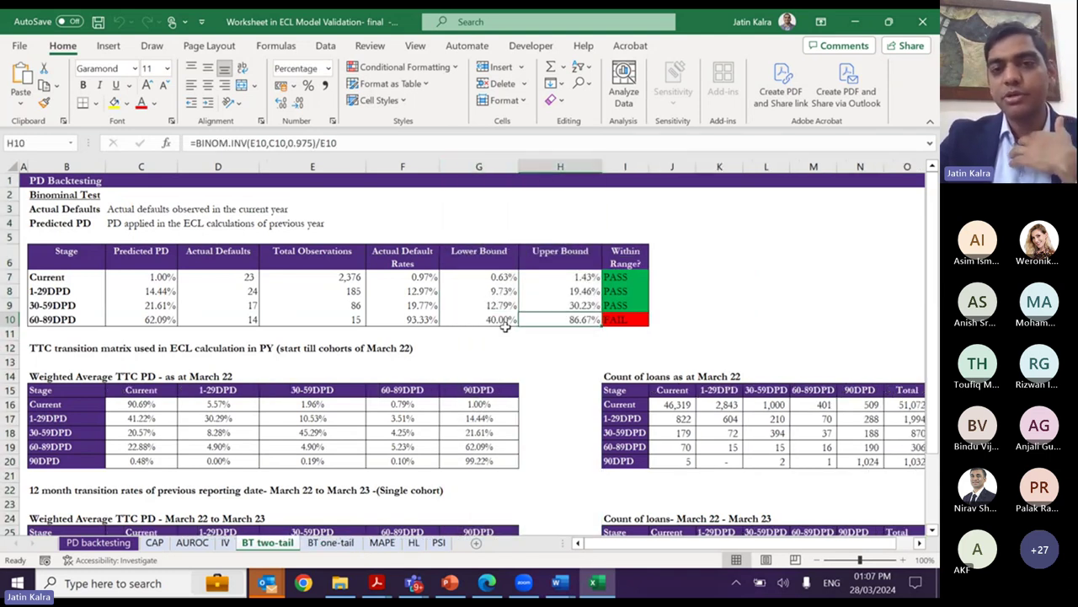
key(ctrl+Page_Down)
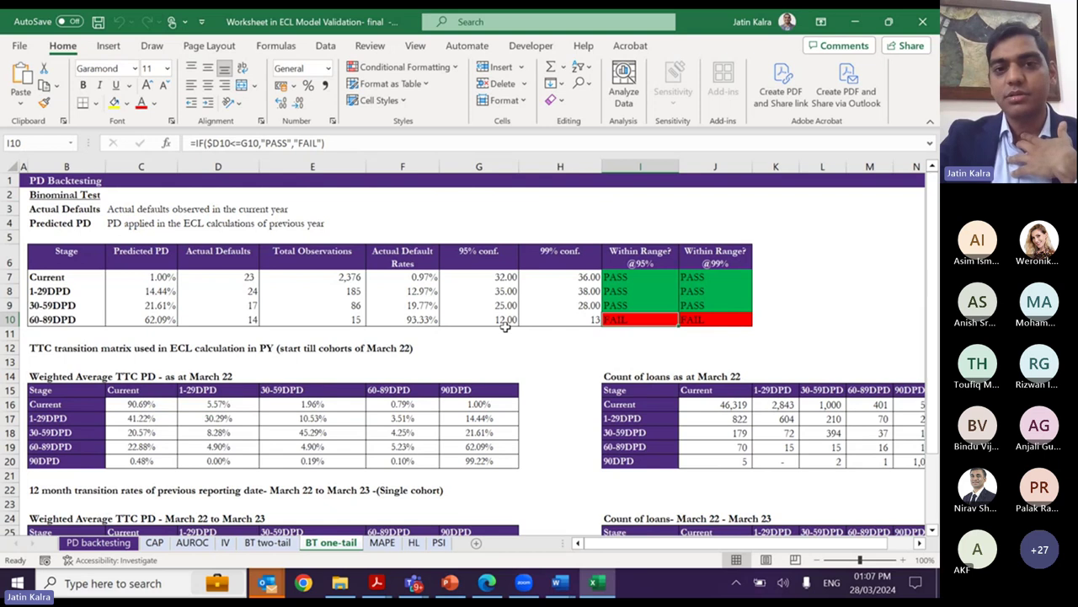
key(Right)
key(Up)
key(Left)
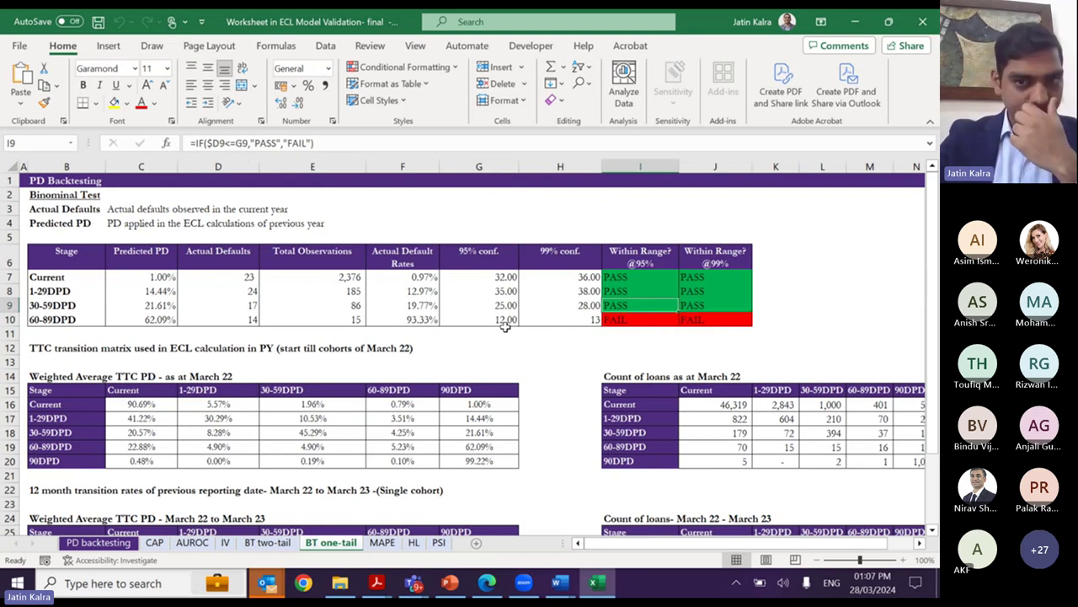
key(Down)
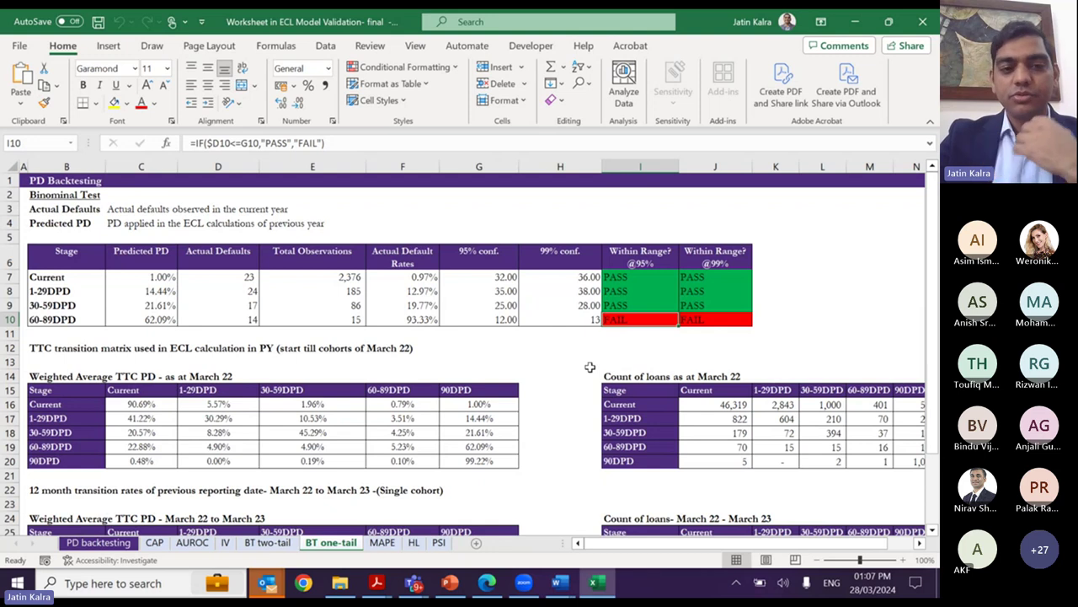
- Return to the PD backtesting overview sheet and review the acceptance criteria of the accuracy tests, up to the one-tail binomial test
key(ctrl+Page_Up)
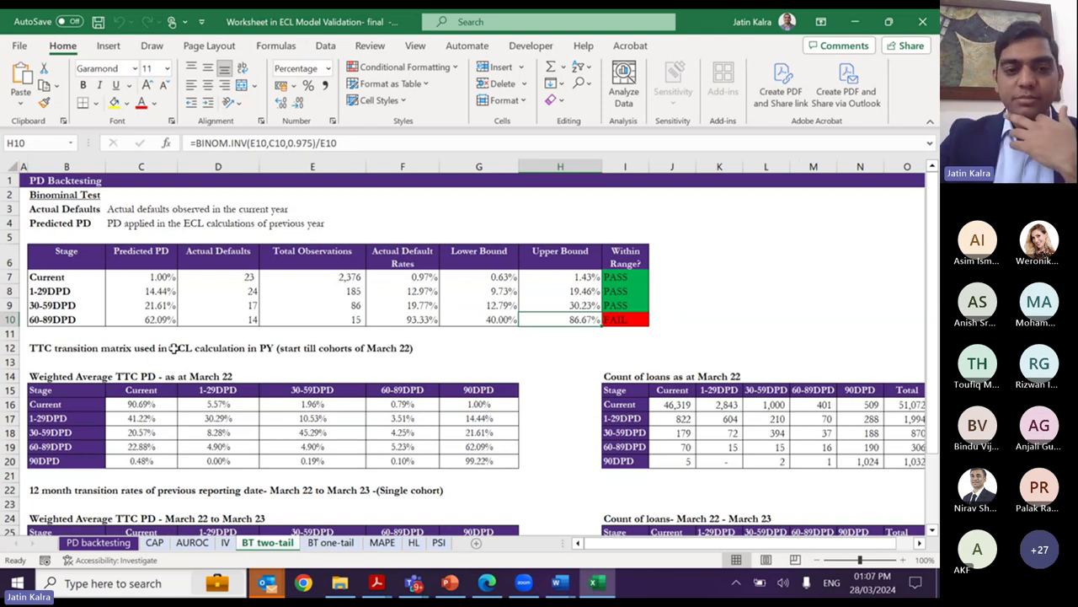
key(ctrl+Page_Up)
key(ctrl+Page_Up)
key(ctrl+Page_Up)
key(ctrl+Page_Up)
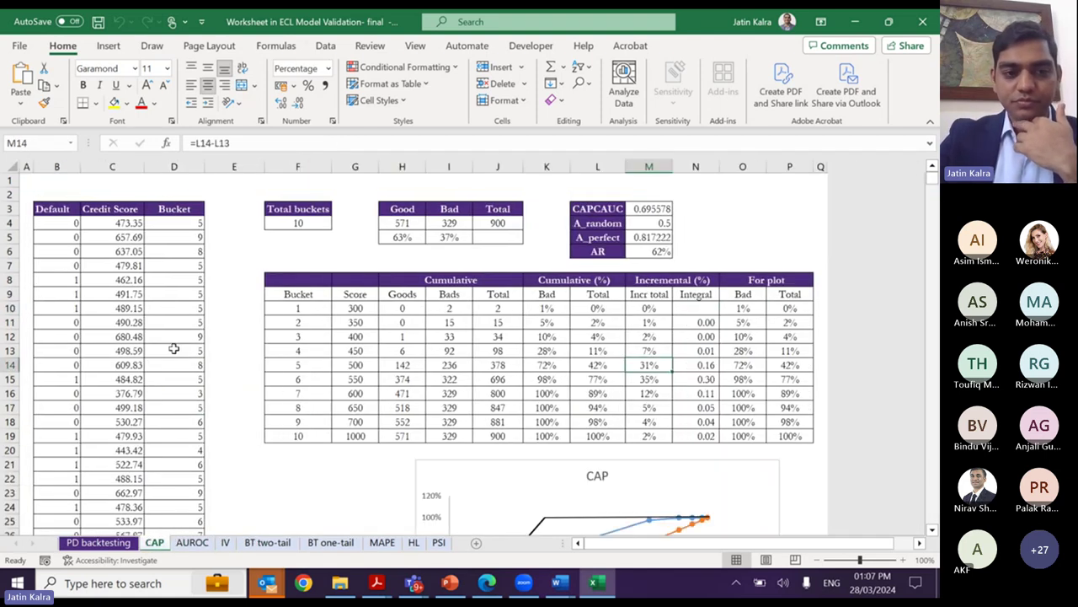
key(Down)
key(Left)
key(Down)
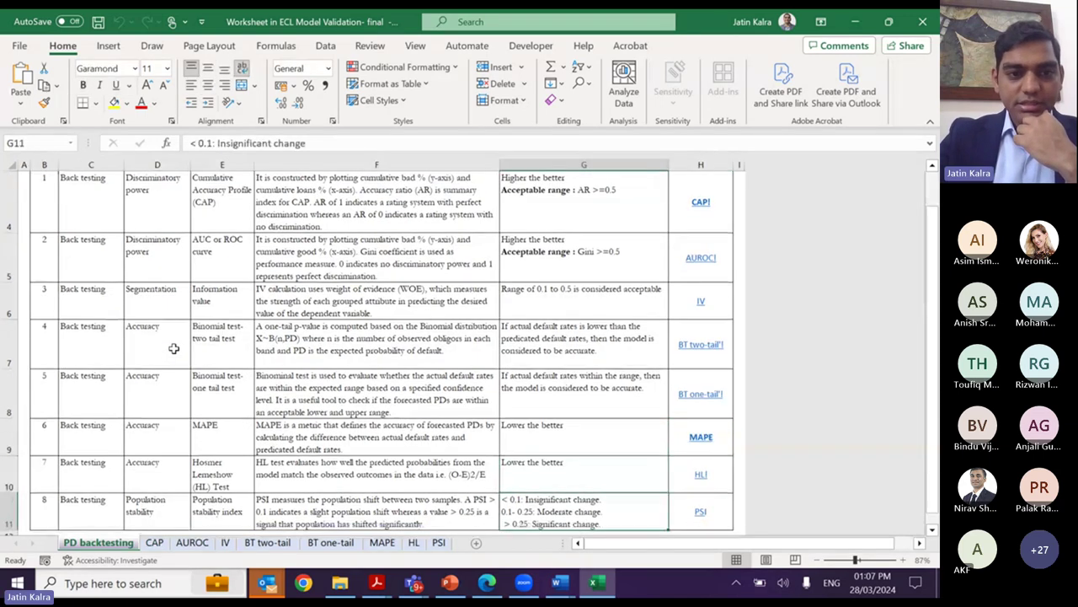
key(Up)
key(Up)
key(Up)
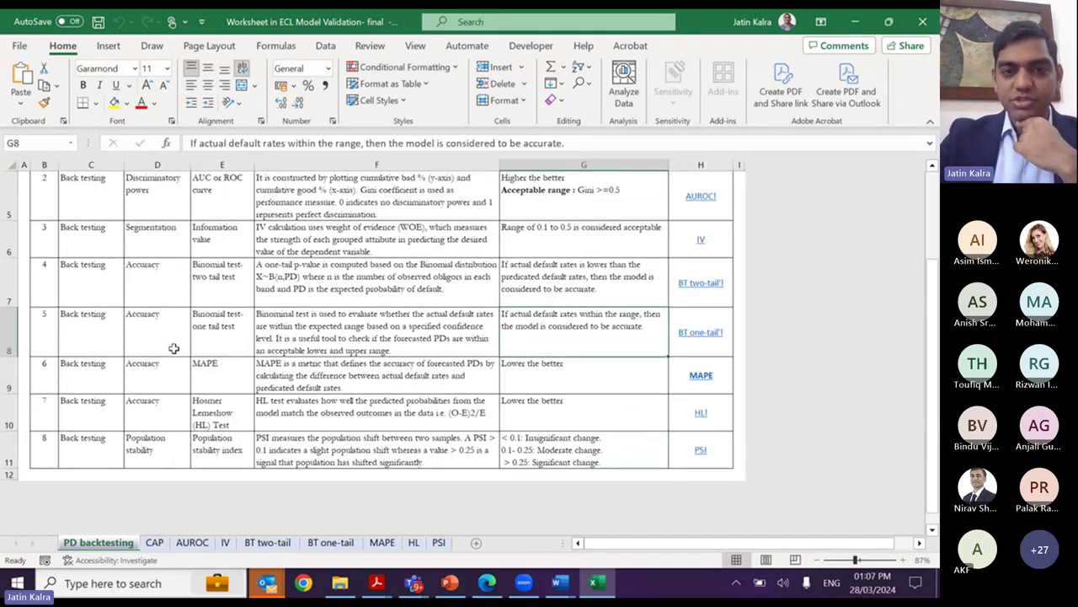
- Open the MAPE sheet and inspect the MAPE formula and the Within Range? formulas for the Current and 1-29DPD stages
key(ctrl+Page_Down)
key(ctrl+Page_Down)
key(ctrl+Page_Down)
key(ctrl+Page_Down)
key(ctrl+Page_Down)
key(ctrl+Page_Down)
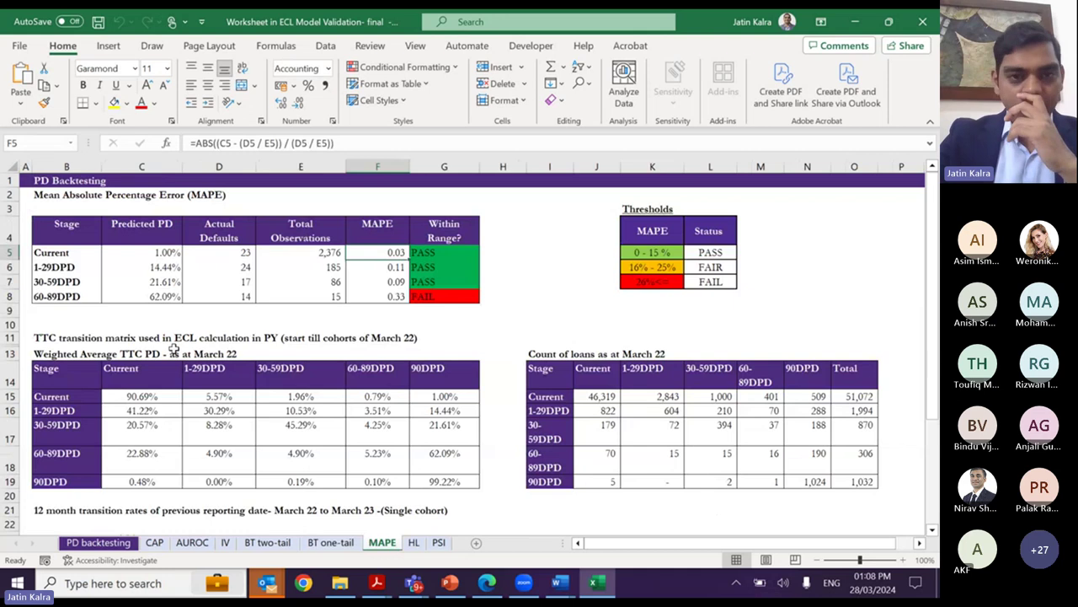
key(Right)
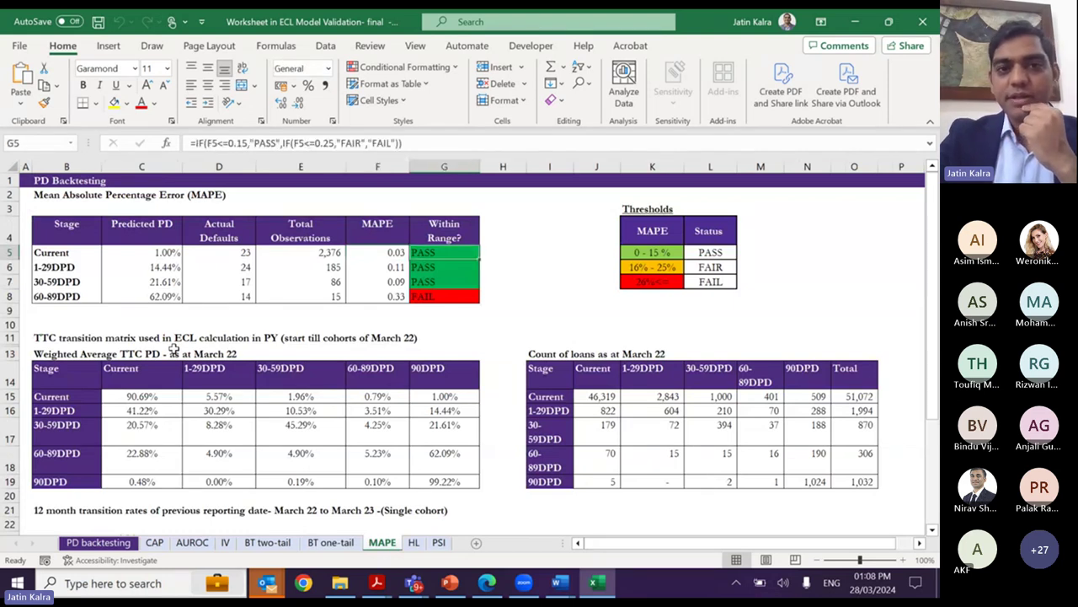
key(Down)
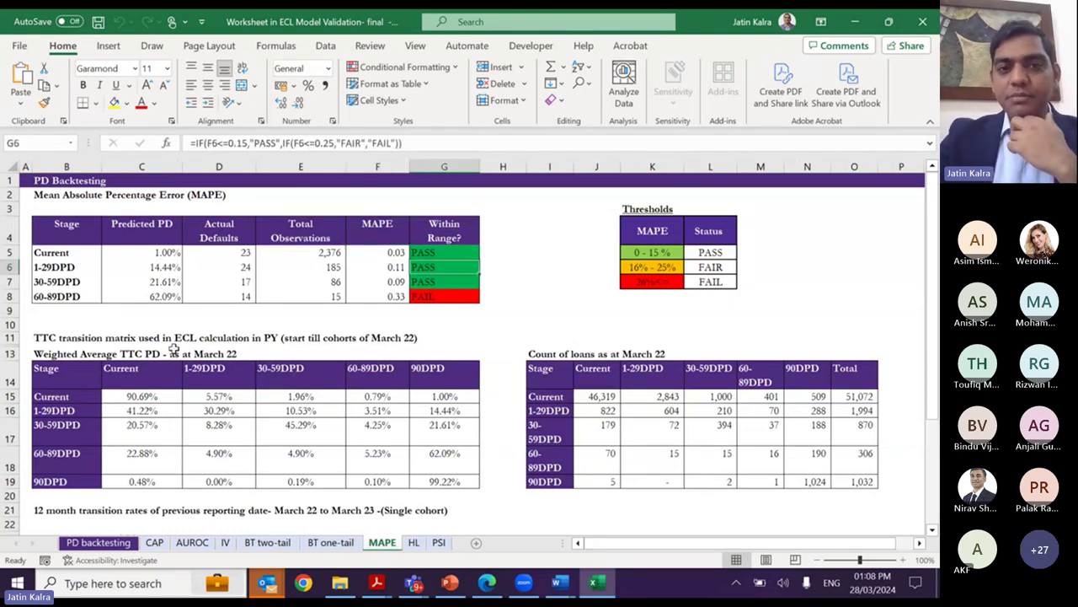
- Highlight the Actual Defaults column on the MAPE sheet
key(Down)
key(Left)
key(Left)
key(Left)
key(ctrl+space)
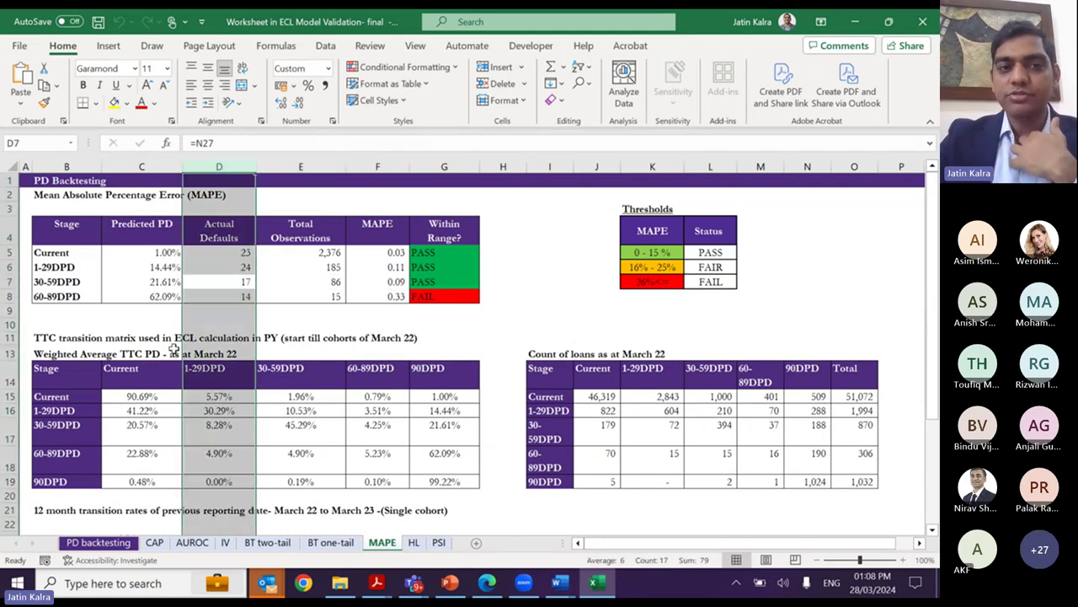
- Examine the MAPE Thresholds table row by row, highlighting the 0 - 15 % PASS band before the FAIR and FAIL bands
key(Left)
key(Right)
key(Right)
key(Right)
key(Right)
key(Right)
key(Right)
key(Right)
key(Right)
key(Right)
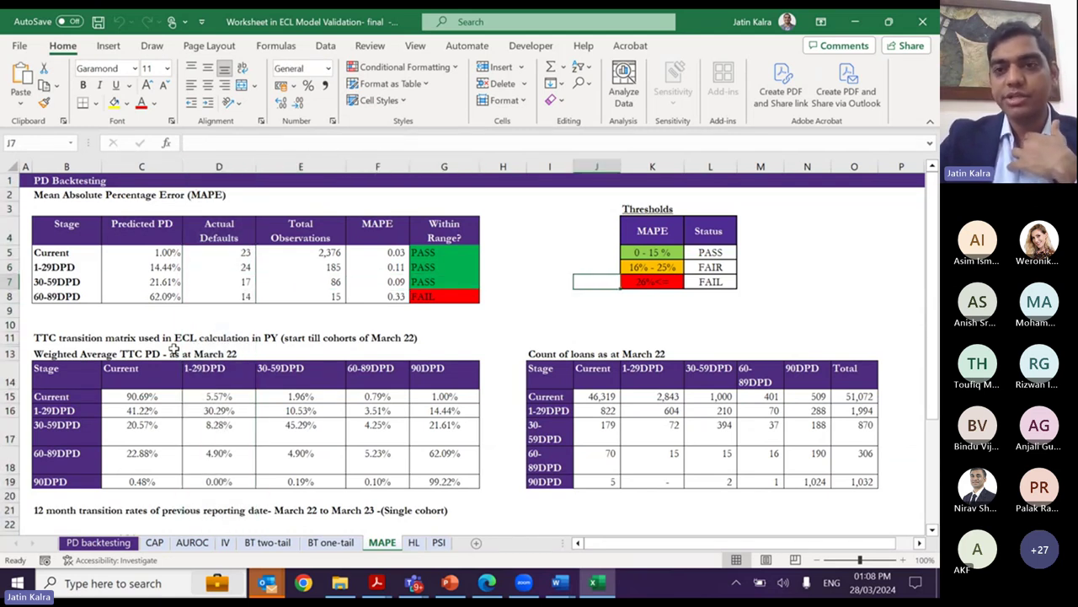
key(Up)
key(Up)
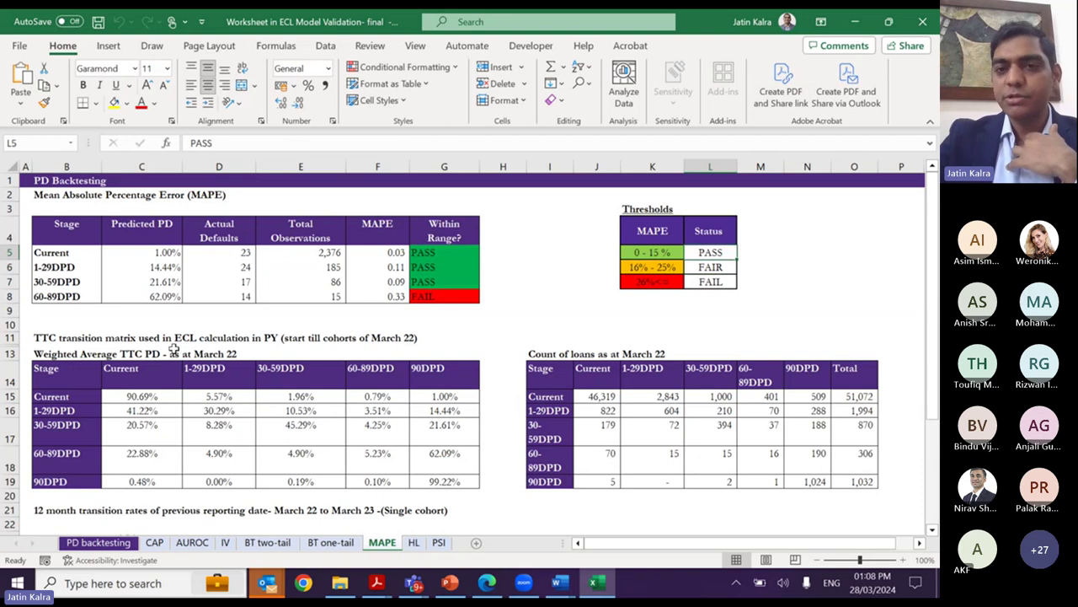
key(shift+Left)
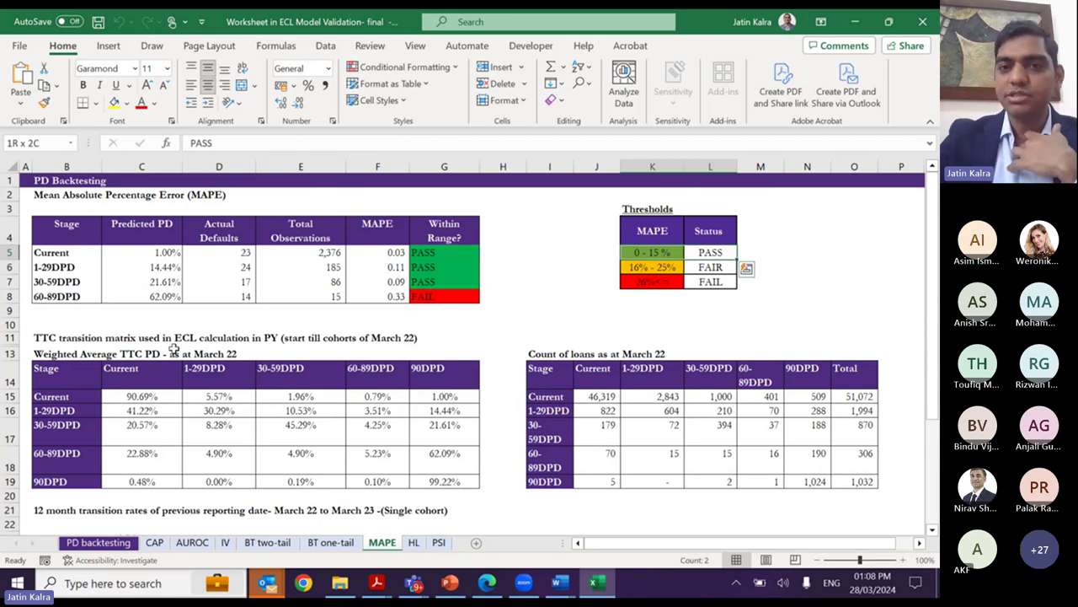
key(Down)
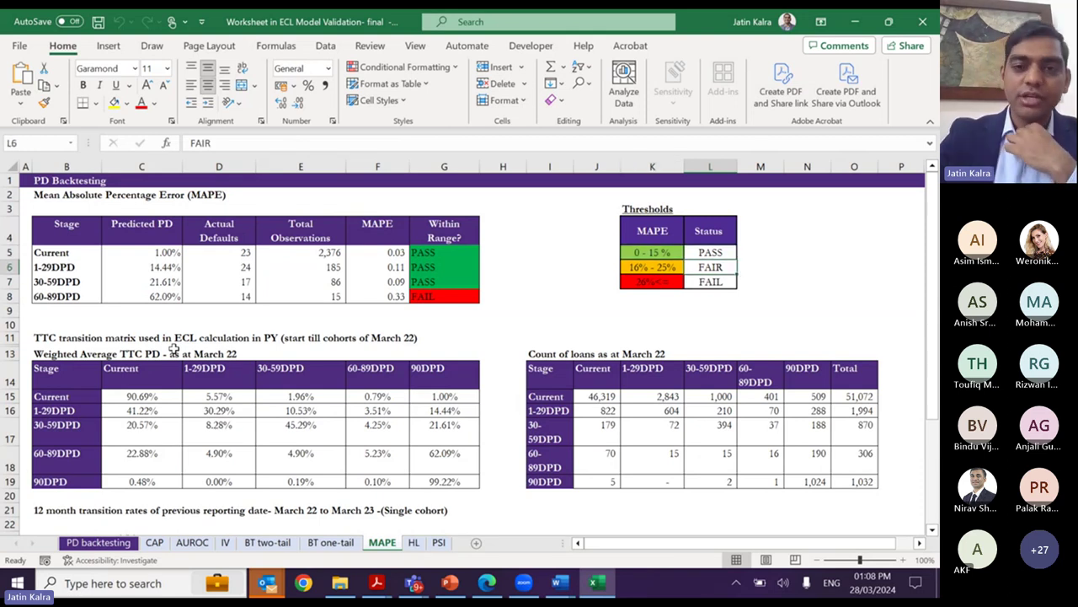
key(Down)
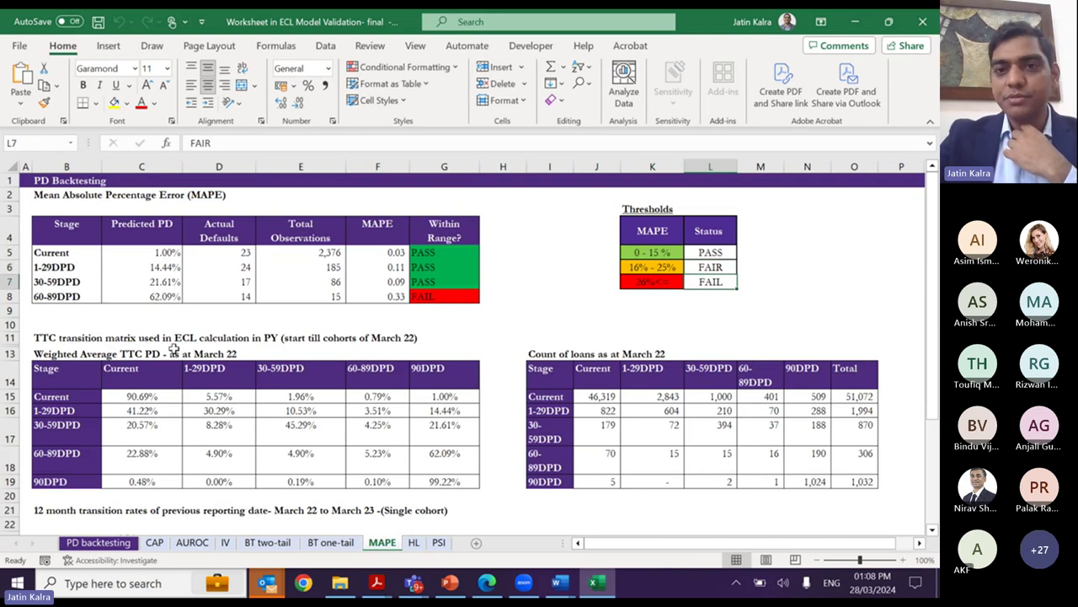
- Inspect the MAPE and Within Range? formulas for the 60-89DPD stage
key(Left)
key(Left)
key(Left)
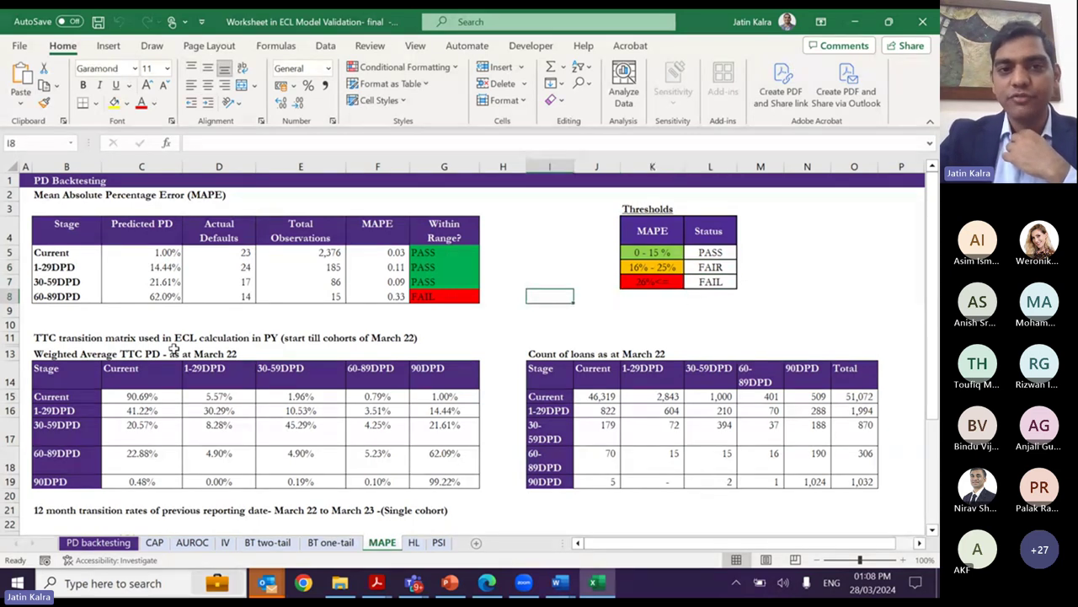
key(Down)
key(Left)
key(Left)
key(Left)
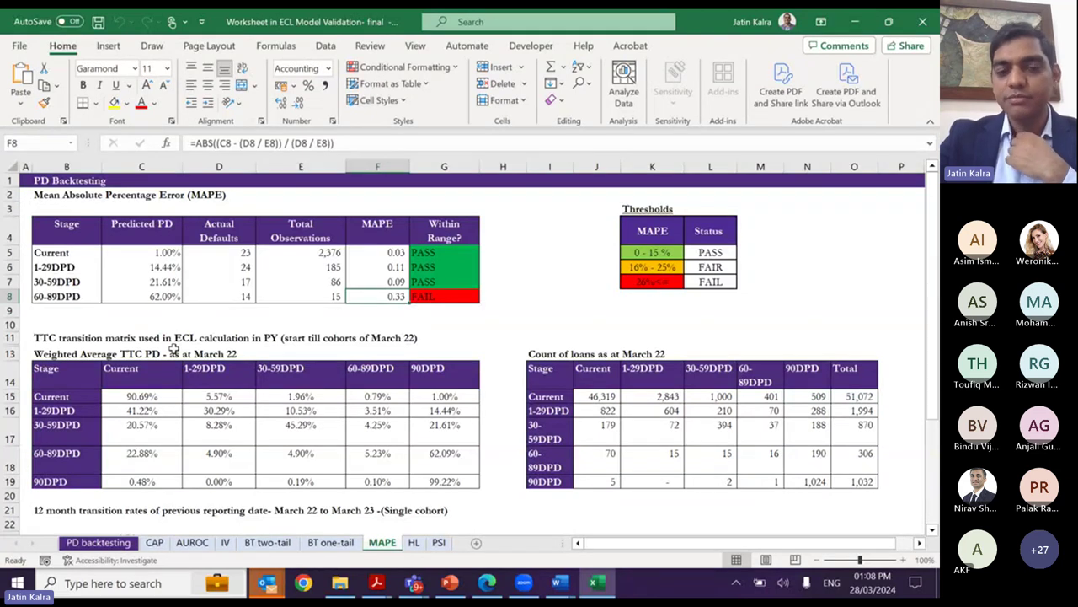
key(Right)
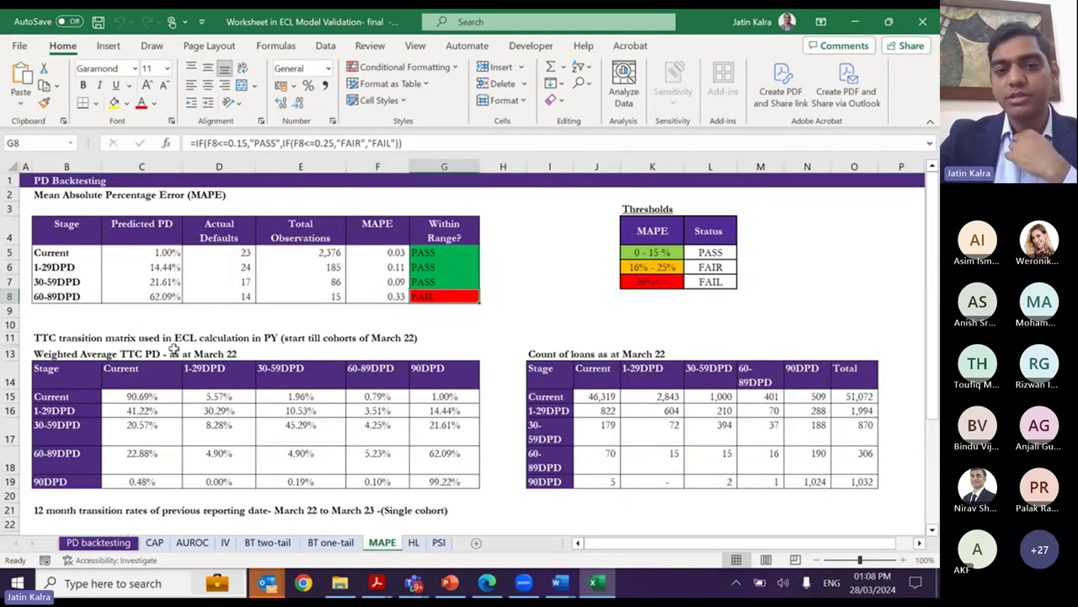
- Open the HL sheet and select its Hosmer Lemeshow (HL) Test heading
key(ctrl+Page_Down)
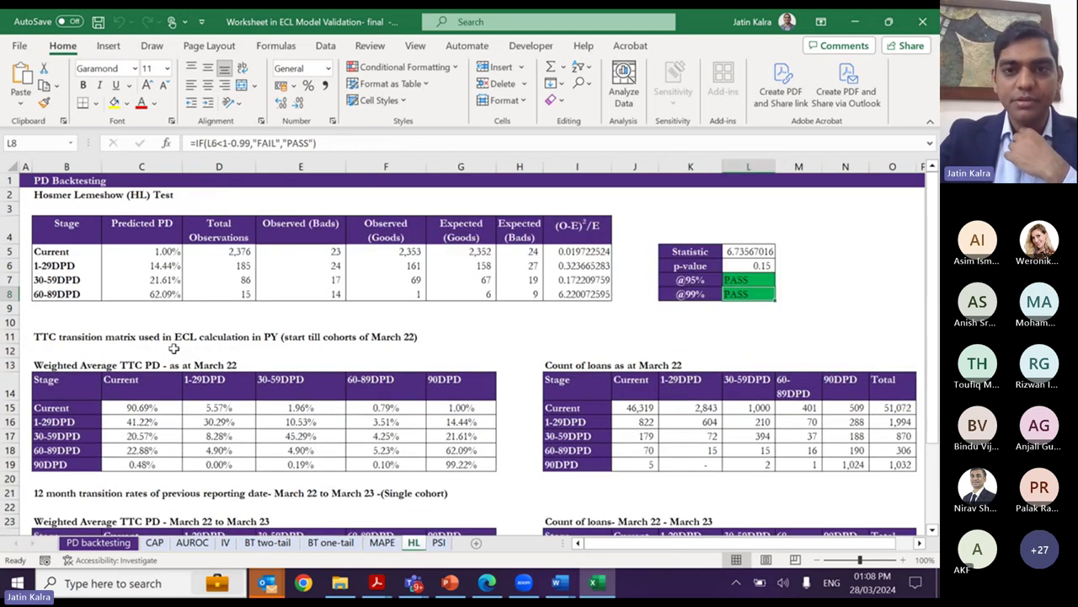
key(Left)
key(Up)
key(Left)
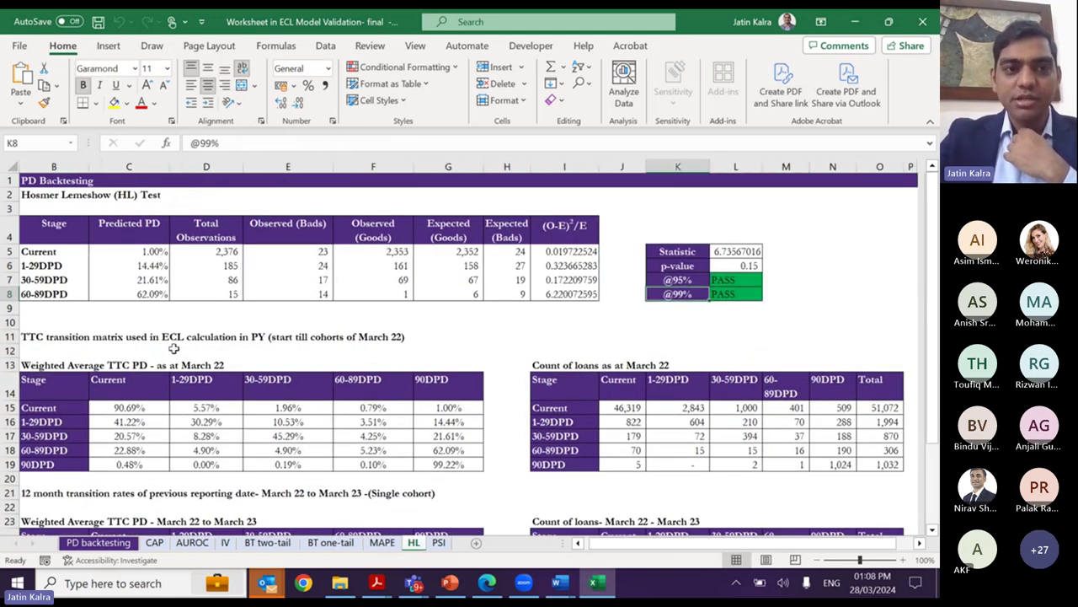
key(Home)
key(Up)
key(Up)
key(Up)
key(Up)
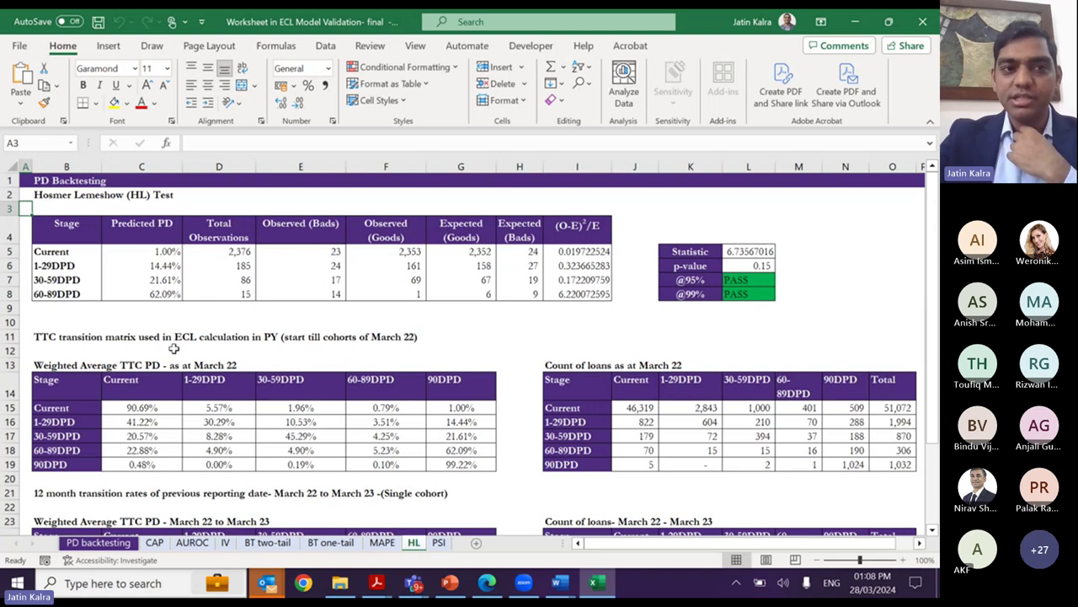
key(Up)
key(Right)
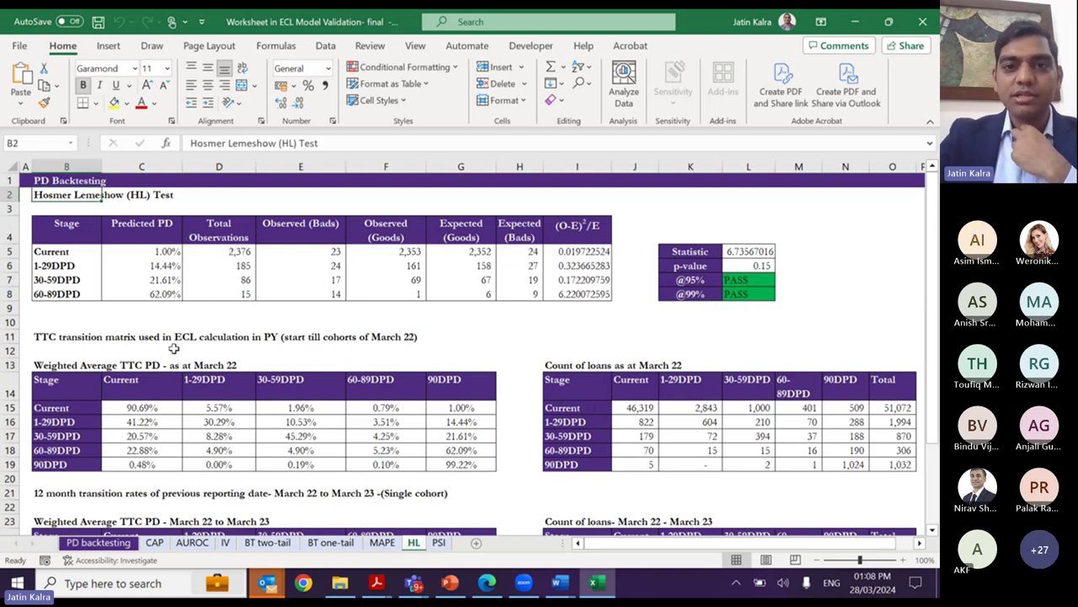
- Highlight the stage rows of the Hosmer Lemeshow table, starting from the Current row
key(Down)
key(Down)
key(Down)
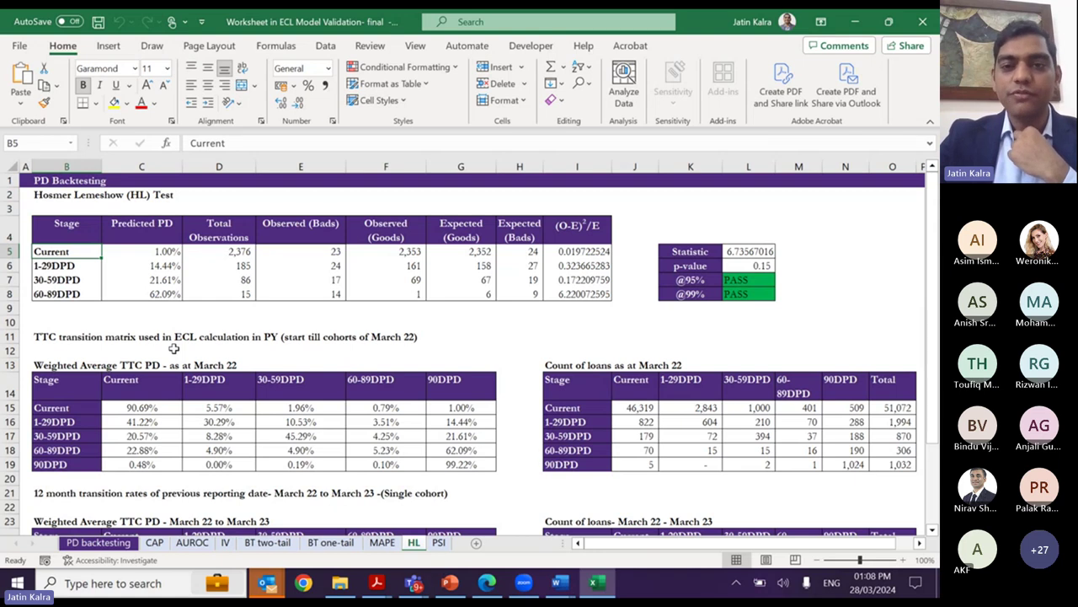
key(shift+space)
key(shift+Down)
key(shift+Down)
key(shift+Down)
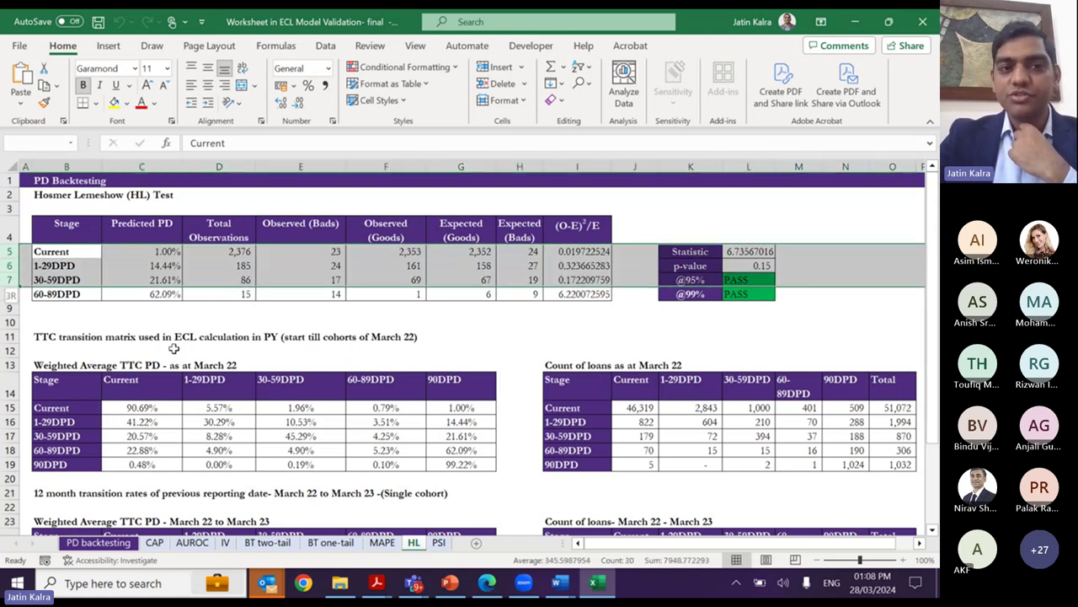
- Inspect the Current stage's figures across the Hosmer Lemeshow table, from Total Observations to the Expected (Goods) formula
key(Right)
key(Right)
key(Right)
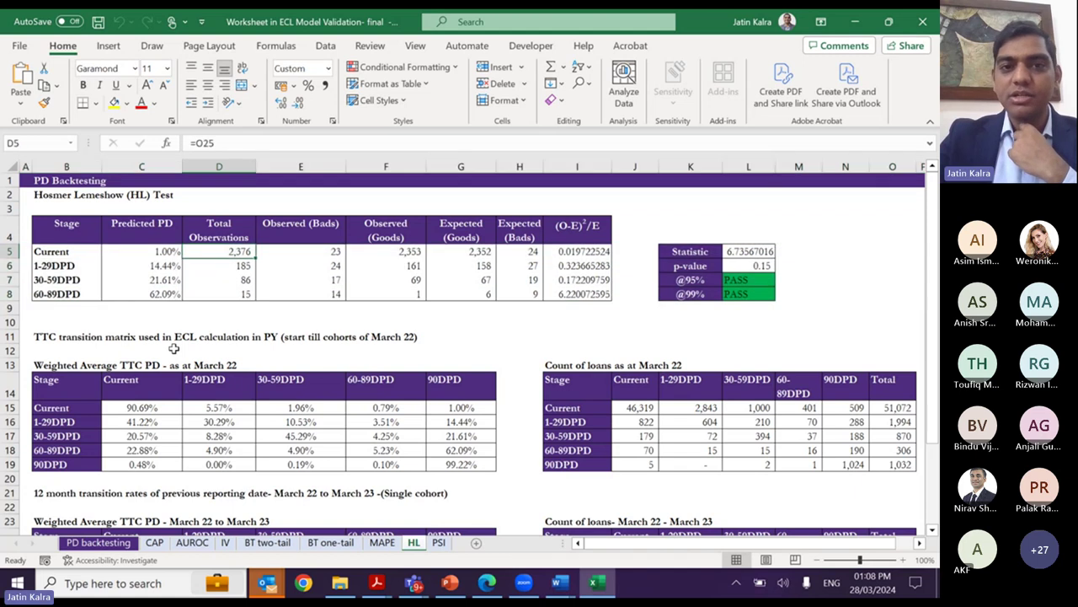
key(Right)
key(Right)
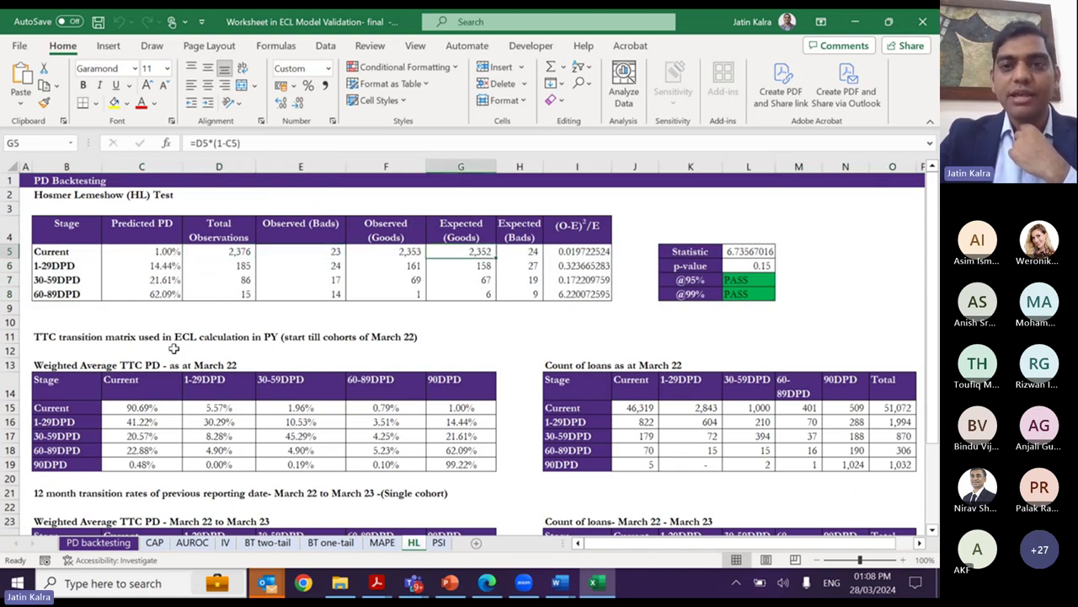
key(Right)
key(Right)
key(Right)
key(Right)
key(Right)
key(Down)
key(Down)
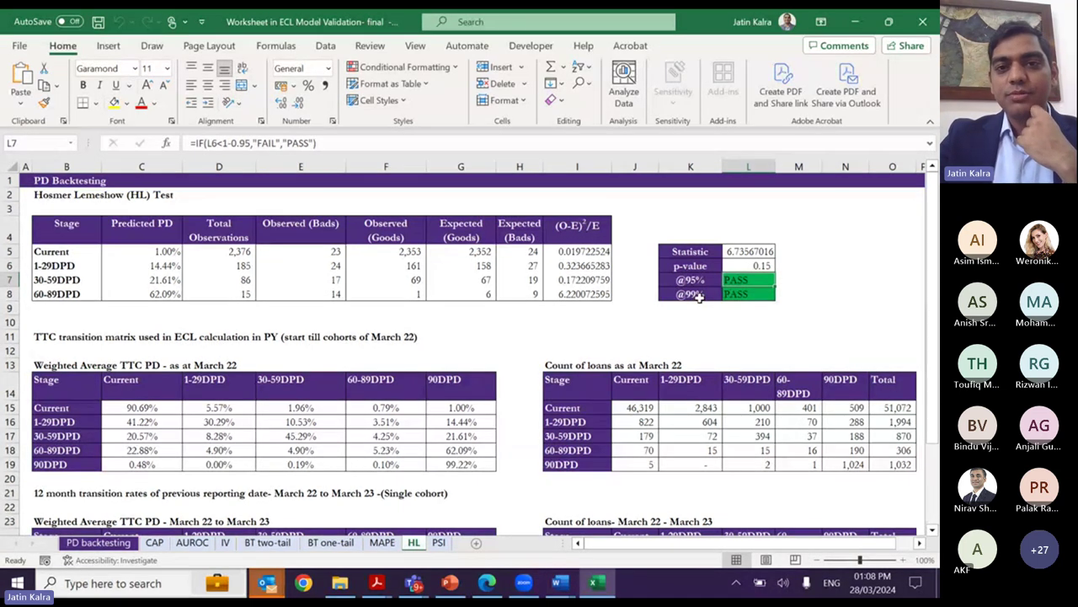
- Highlight the 60-89DPD row on the MAPE sheet, and return to the HL sheet to compare it with the overall result
key(ctrl+Page_Up)
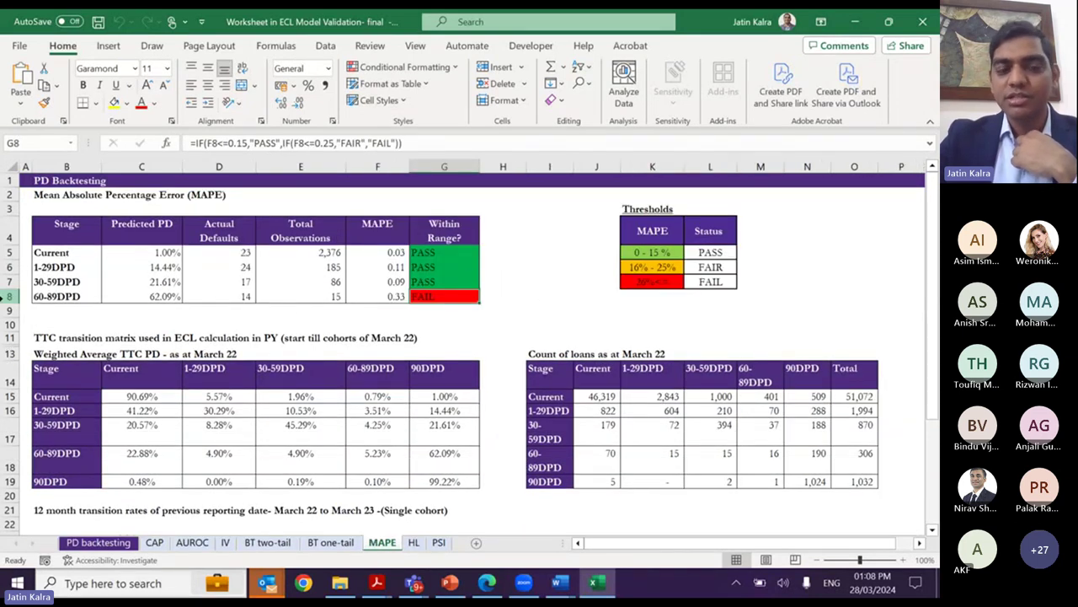
click(7, 297)
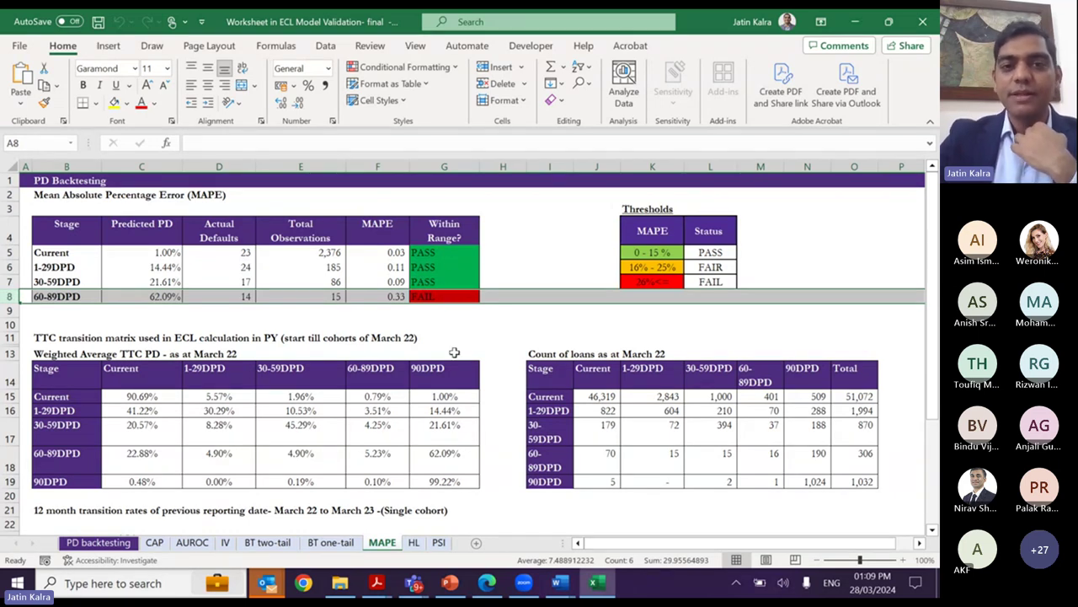
key(ctrl+Page_Down)
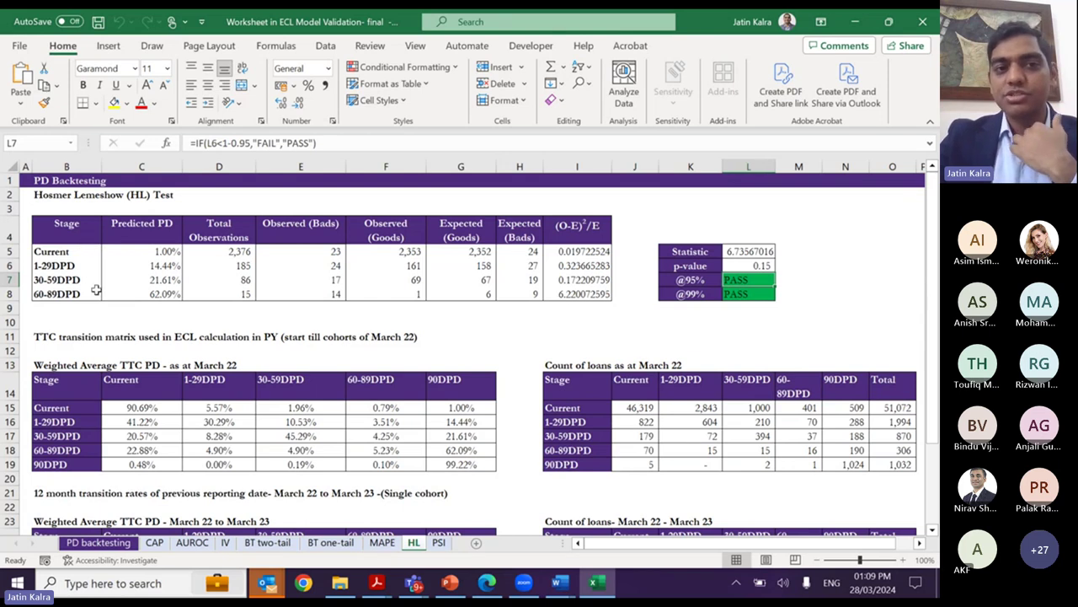
click(580, 334)
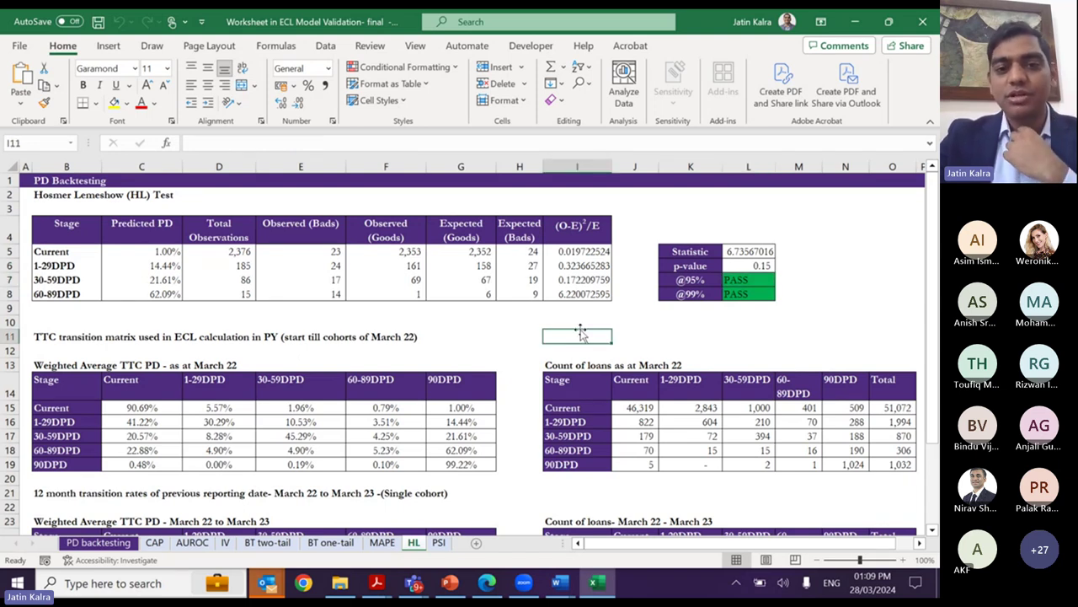
- Open the PSI sheet and examine the PSI column's grade-level formulas
key(ctrl+Page_Down)
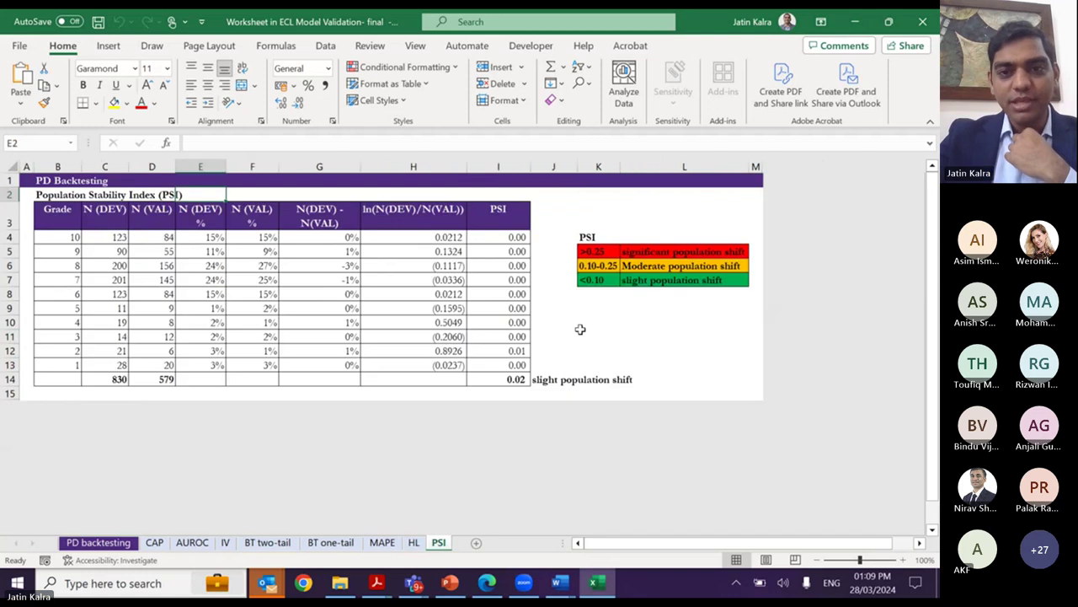
key(Right)
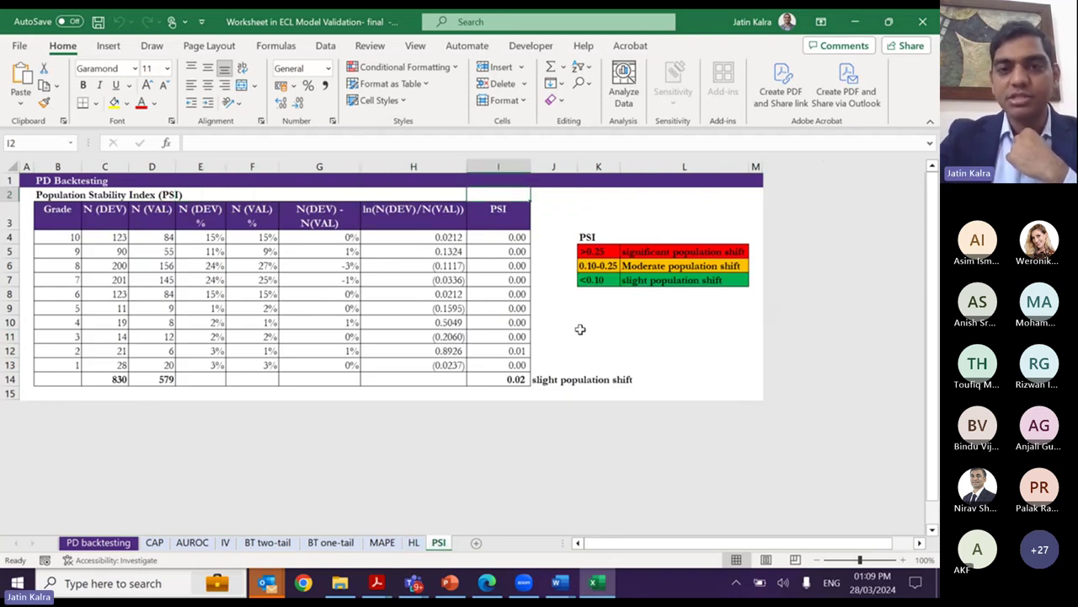
key(Down)
key(Down)
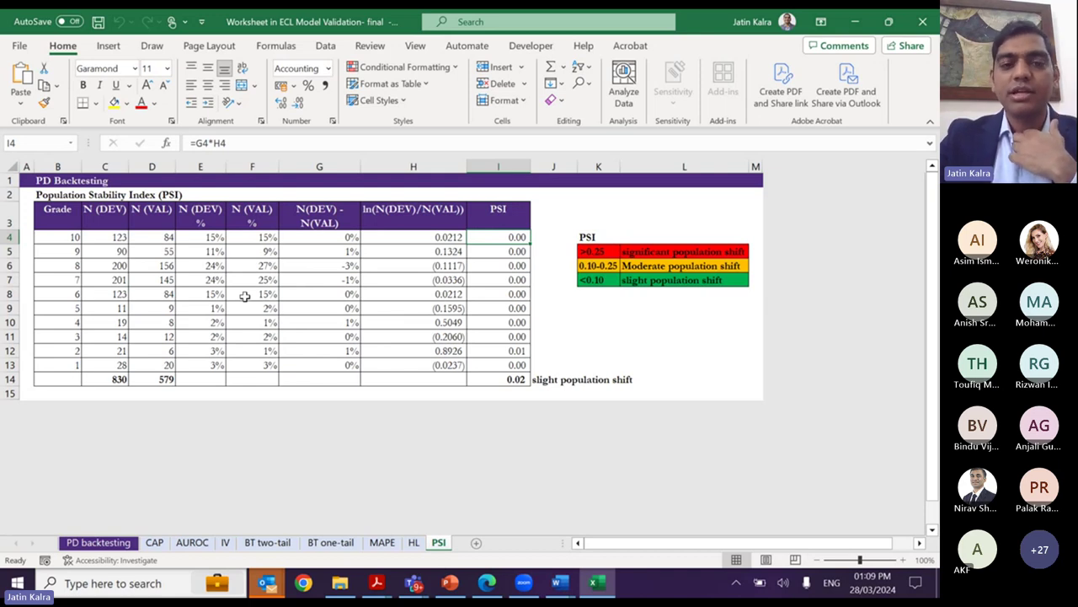
key(Down)
key(Down)
key(Down)
key(Down)
key(Down)
key(Down)
key(Down)
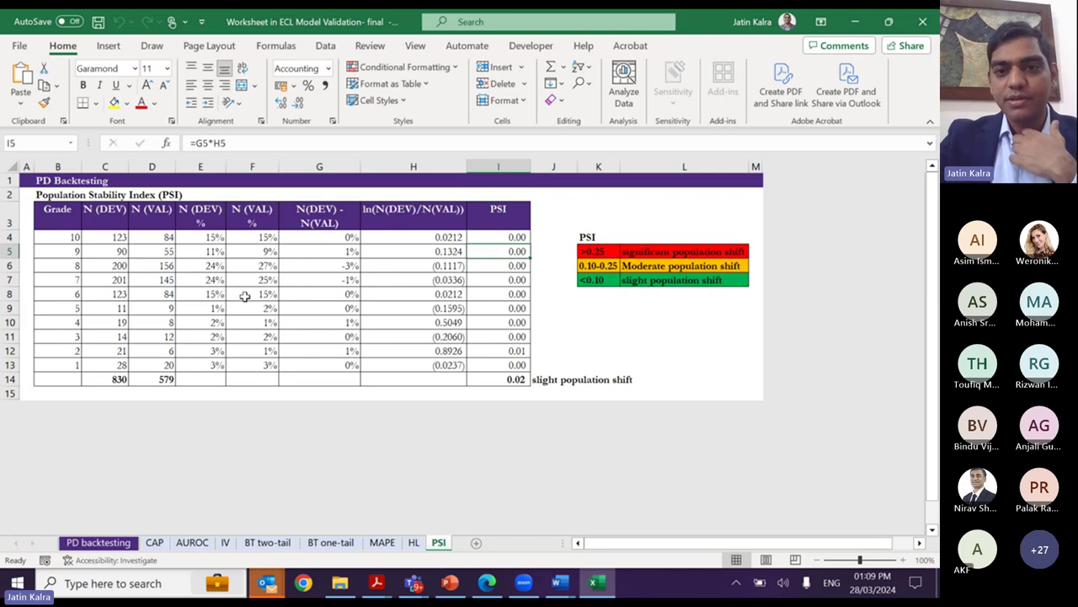
- Examine the PSI threshold legend covering significant, moderate and slight population shift
key(Right)
key(Right)
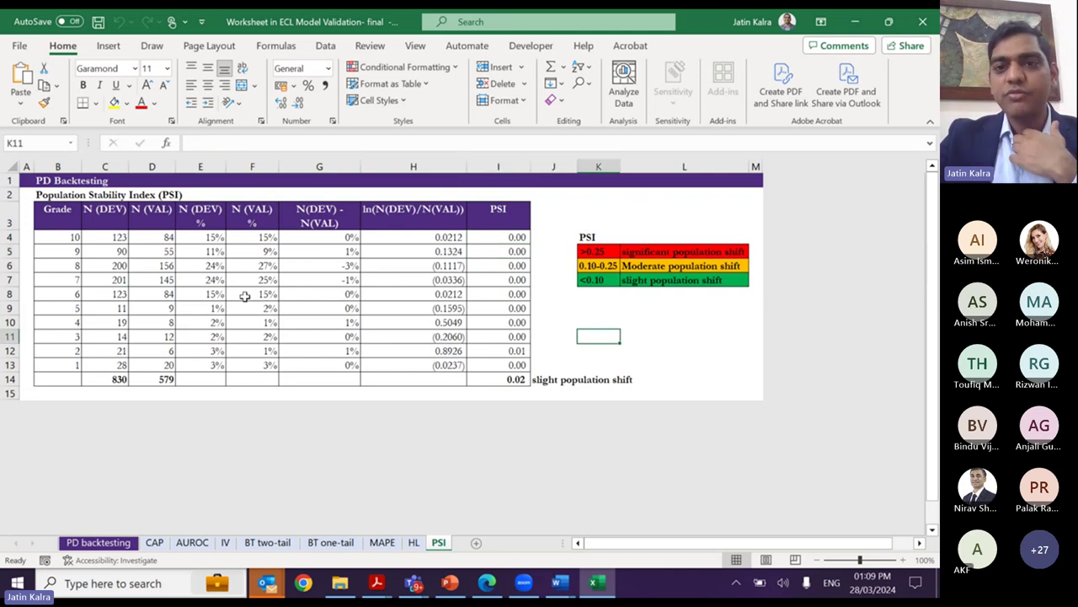
key(Up)
key(Up)
key(Up)
key(Up)
key(shift+space)
key(shift+Up)
key(Down)
key(Down)
key(Down)
key(Down)
key(Down)
key(Down)
key(Down)
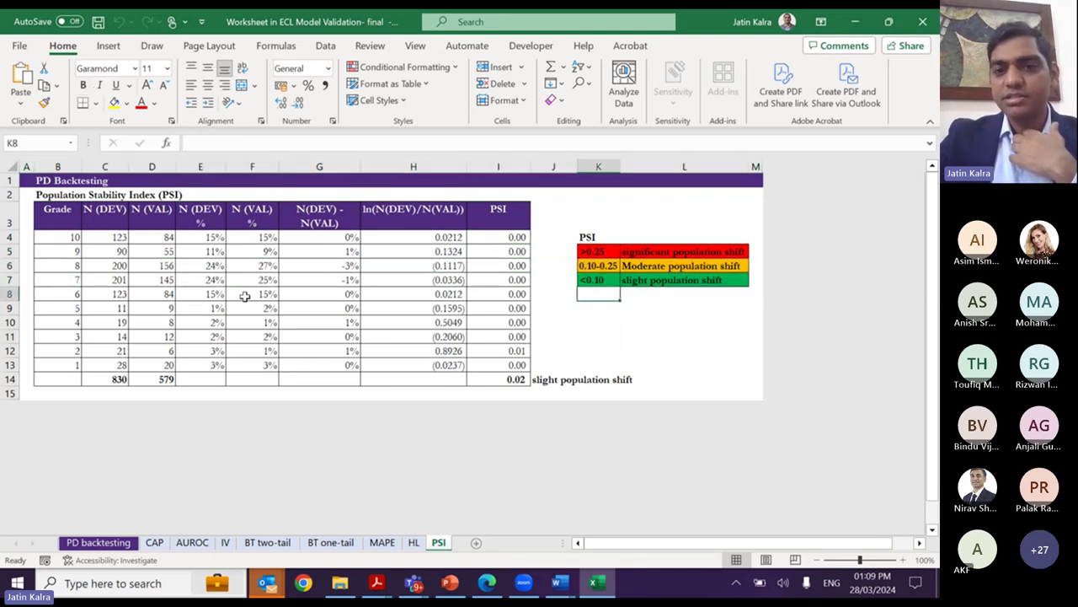
- Inspect the total PSI formula and the adjacent IF formula that classifies the population shift
key(Left)
key(Left)
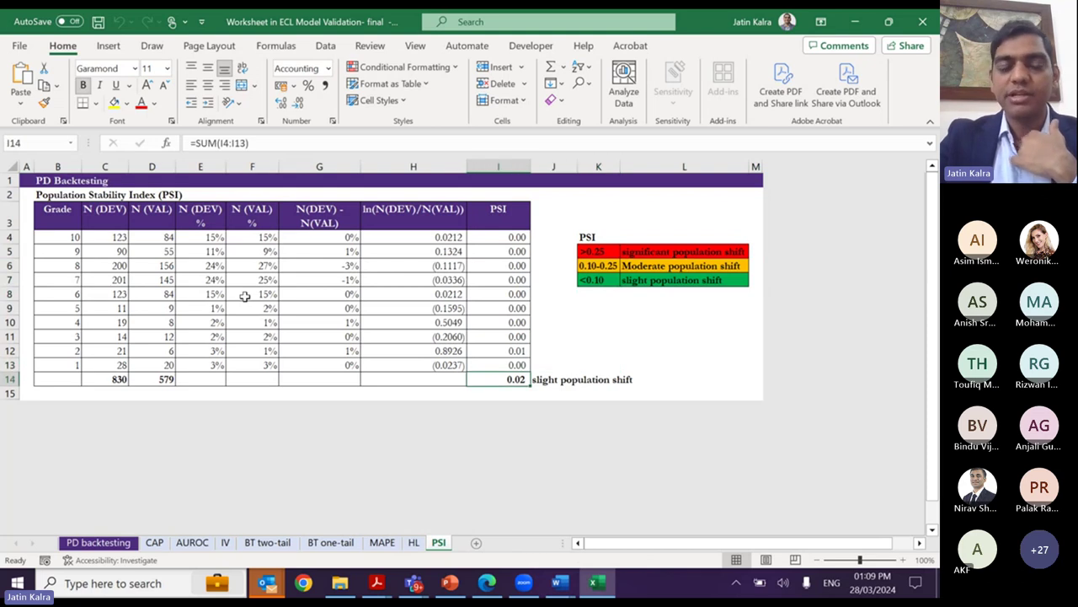
key(Right)
key(Right)
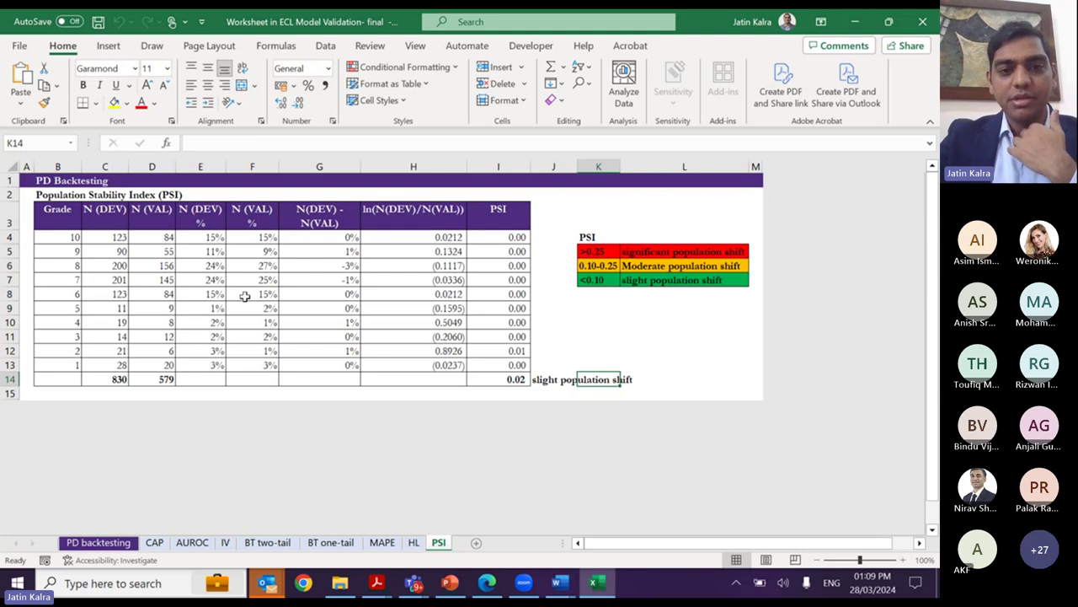
key(Left)
key(Left)
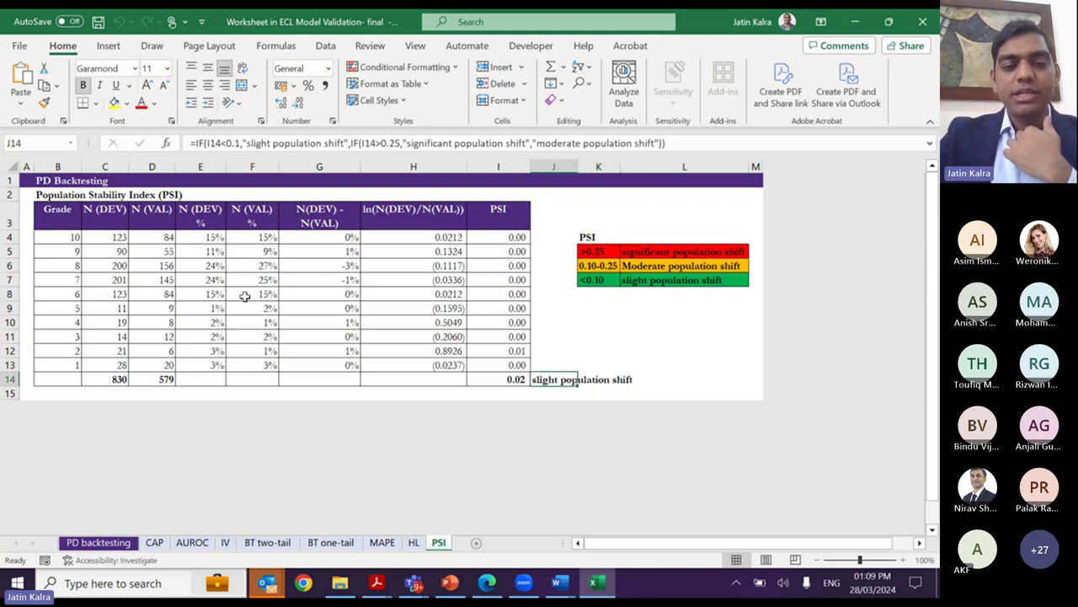
- Go back up the PSI column from the total row to its header
key(Up)
key(Up)
key(Up)
key(Up)
key(Up)
key(Up)
key(Up)
key(Up)
key(Up)
key(Up)
key(Up)
key(Up)
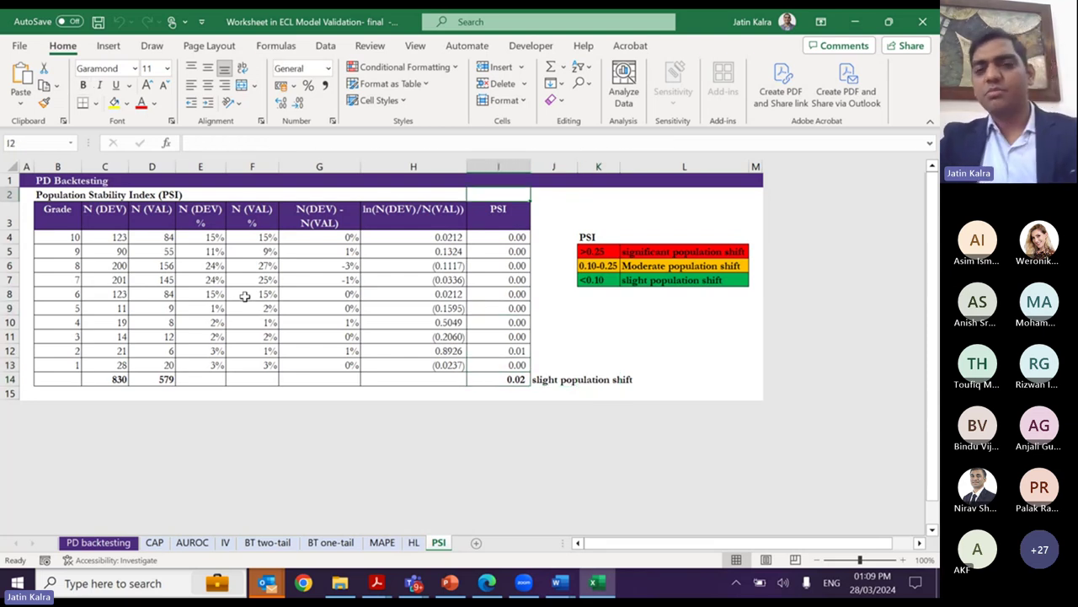
key(Down)
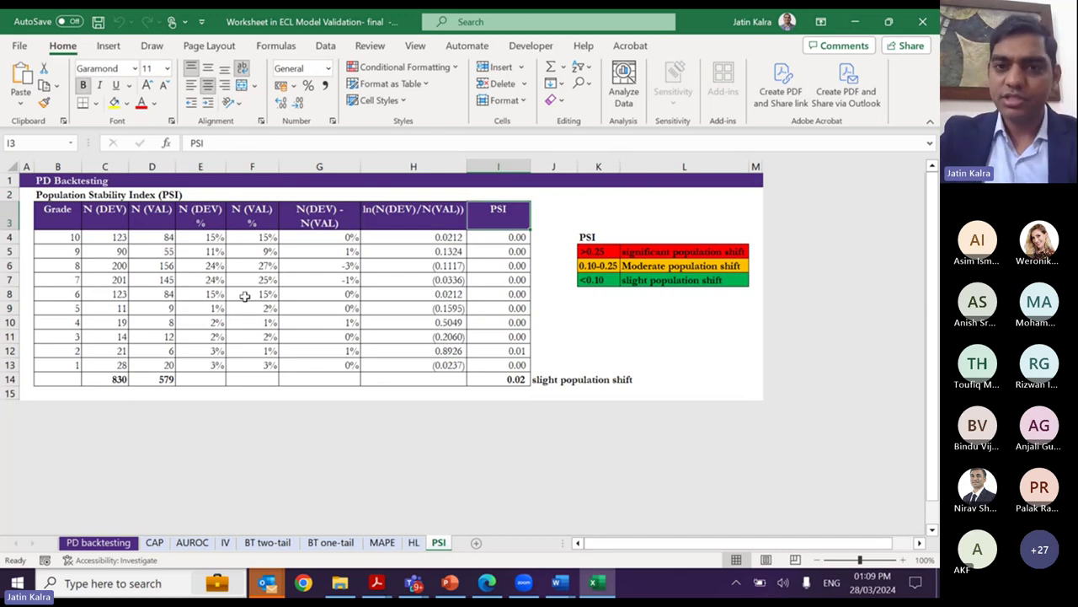
- Go back through the test sheets to the PD backtesting overview sheet
key(ctrl+Page_Up)
key(ctrl+Page_Up)
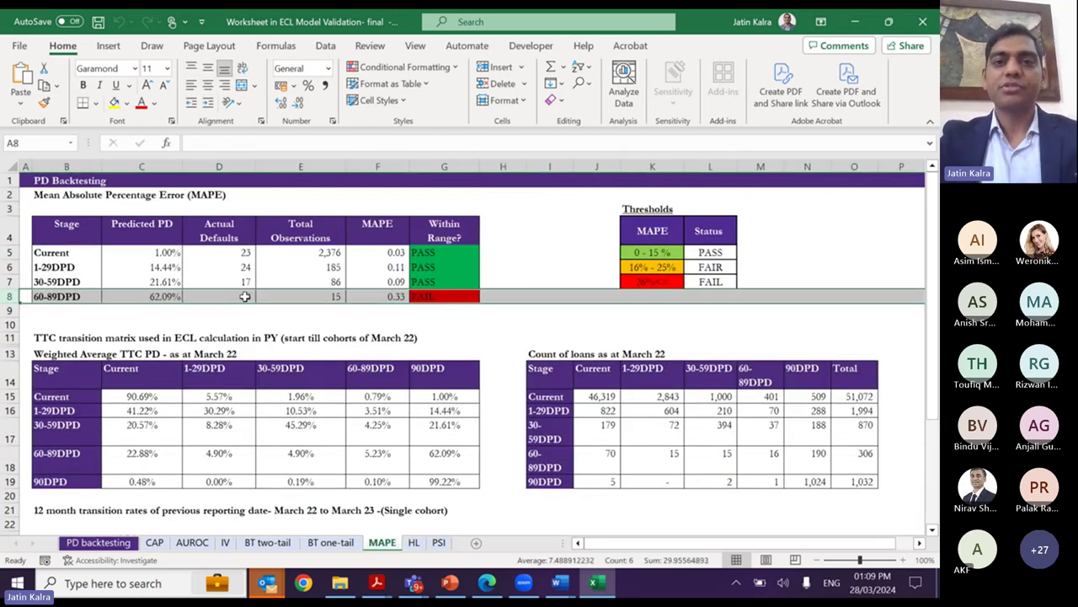
key(ctrl+Page_Up)
key(ctrl+Page_Up)
key(ctrl+Page_Up)
key(ctrl+Page_Up)
key(ctrl+Page_Up)
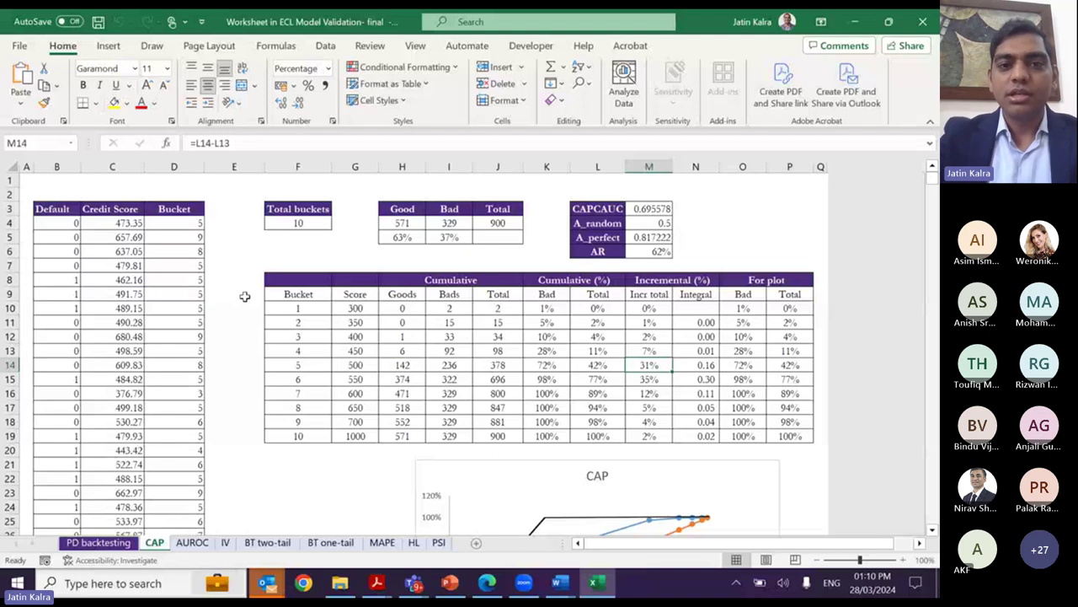
key(ctrl+Page_Up)
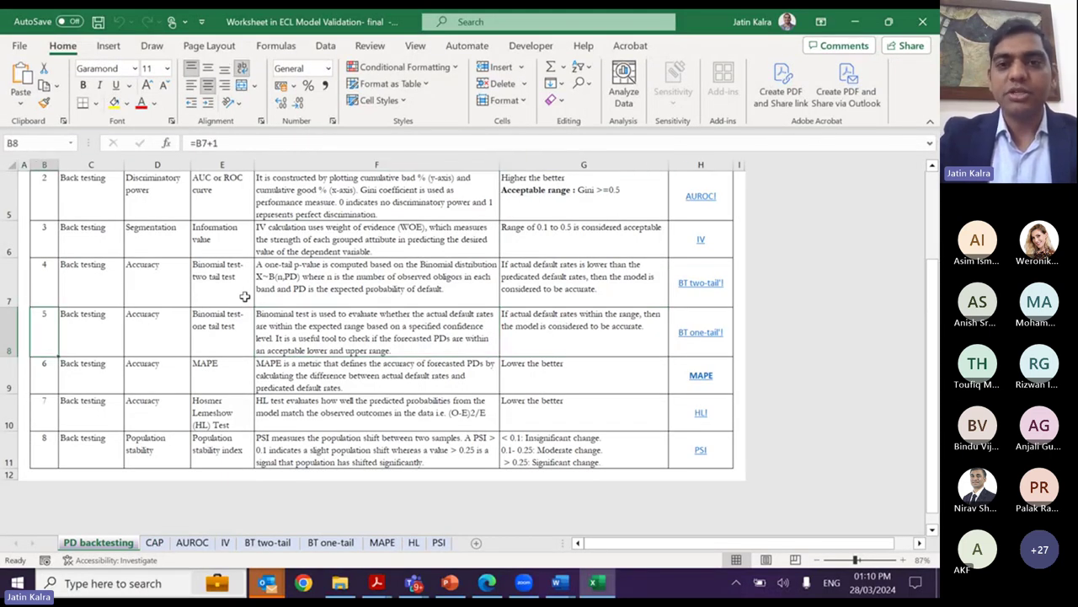
- Return to the start of the PD backtesting summary table, with the cell above the Criteria header selected
key(ctrl+Up)
key(Right)
key(Right)
key(Right)
key(Right)
key(Right)
key(Up)
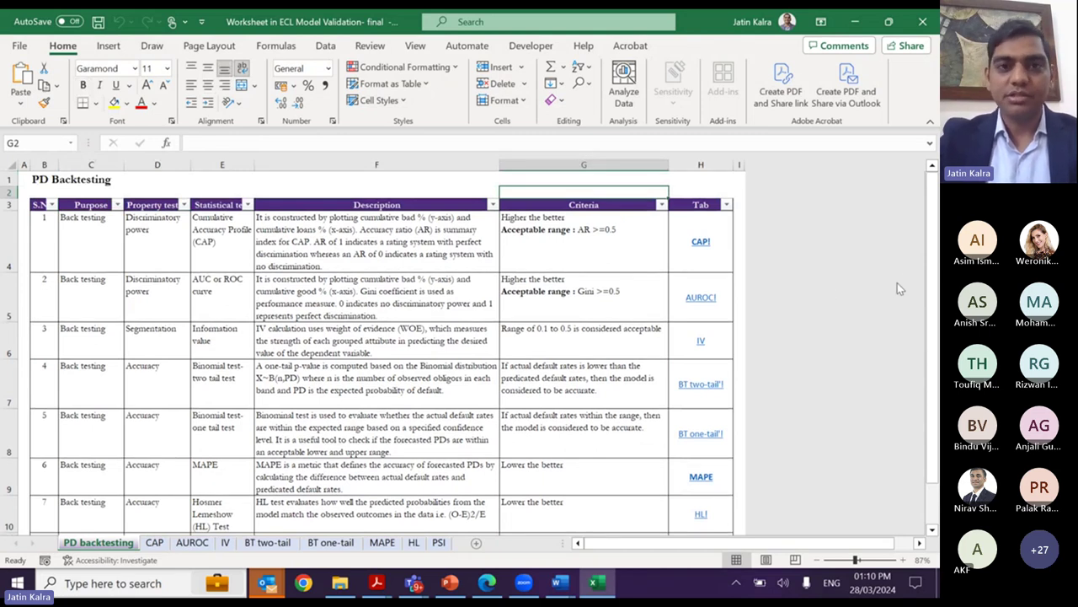
- Switch to the PowerPoint presentation and start the slide show from the "Best Validation Practices – PD model" slide
key(alt+Tab)
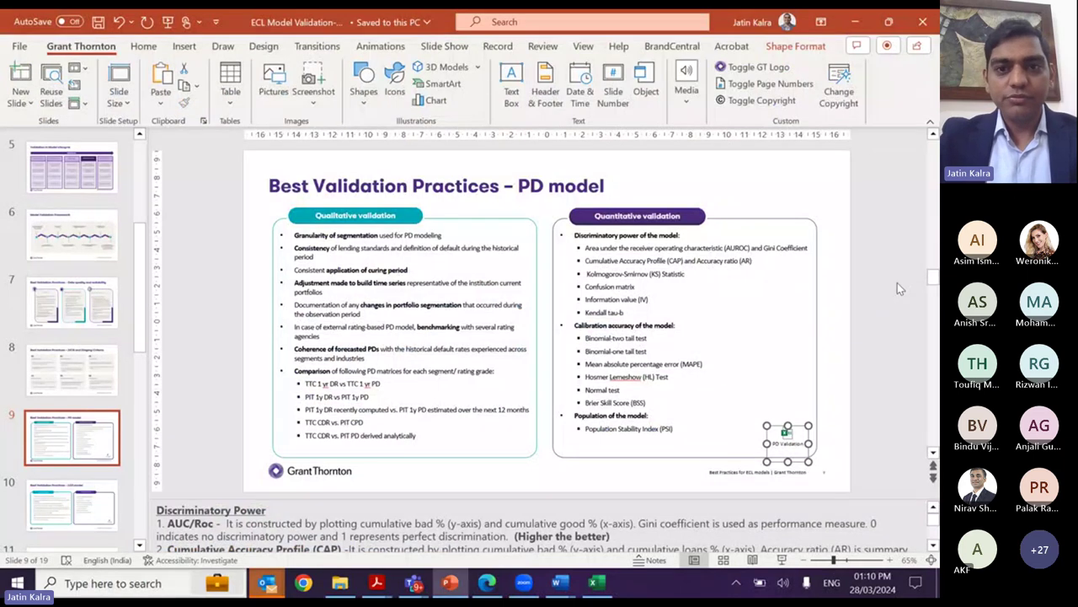
key(shift+F5)
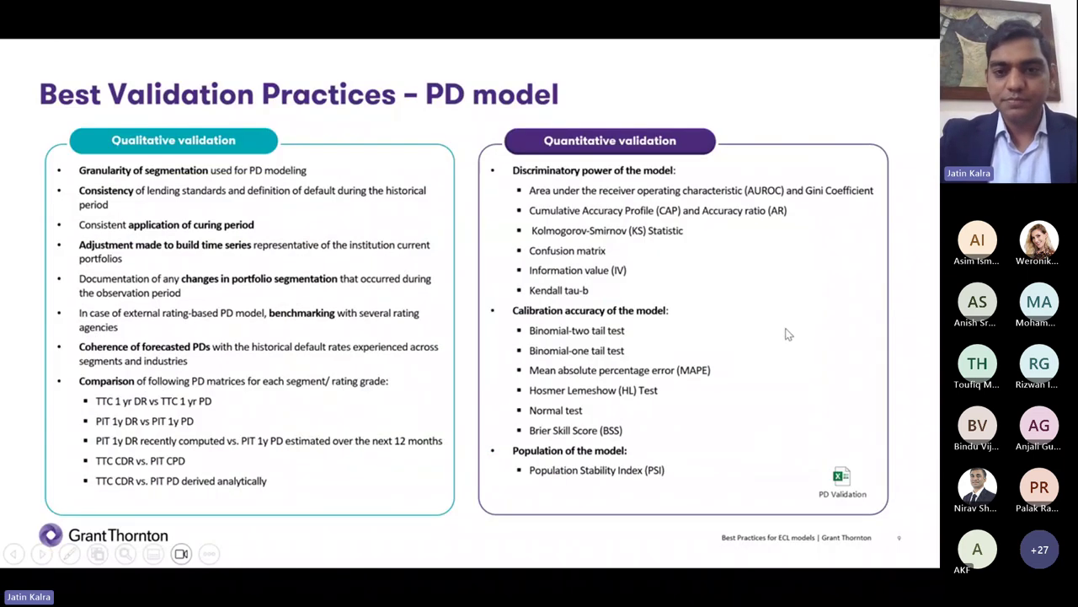